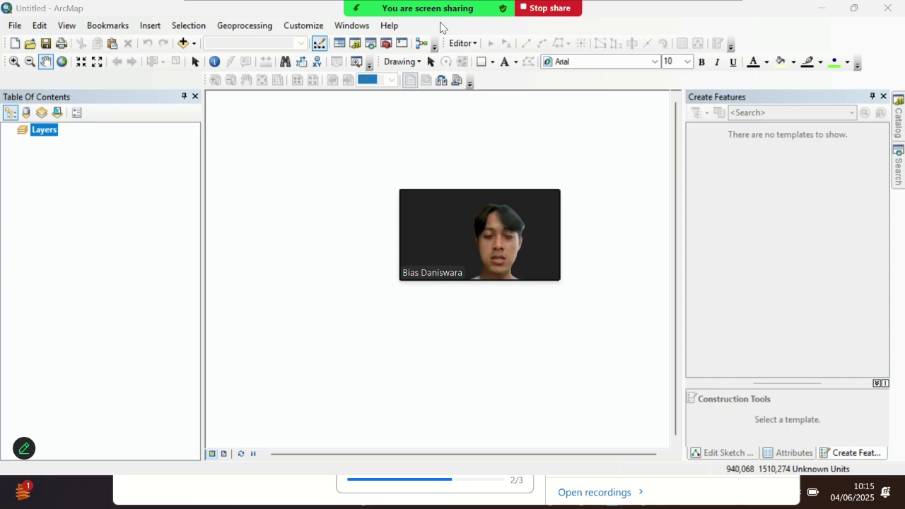
mouse_move(584, 491)
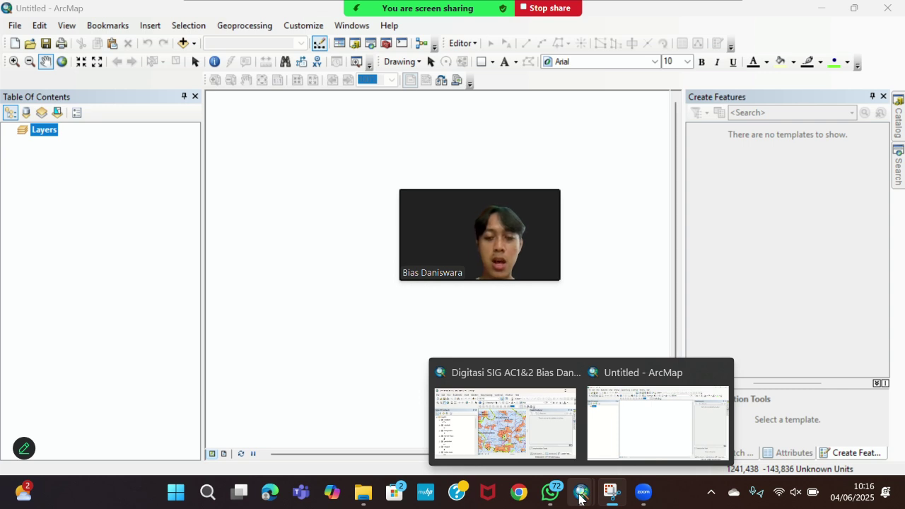
left_click(633, 440)
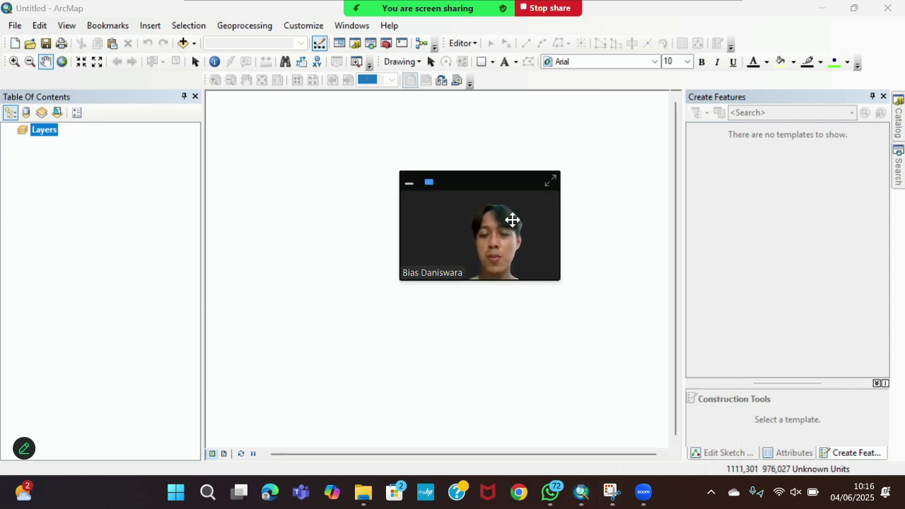
left_click_drag(512, 220, 183, 393)
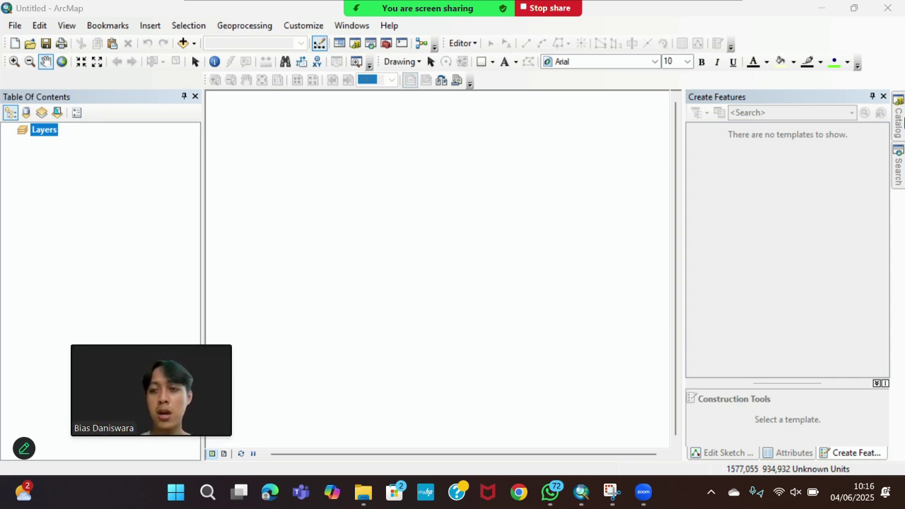
Step: Look through the BAHAN dan JURNAL folder in File Explorer for the source material, and return to the untitled ArcMap document
left_click(903, 126)
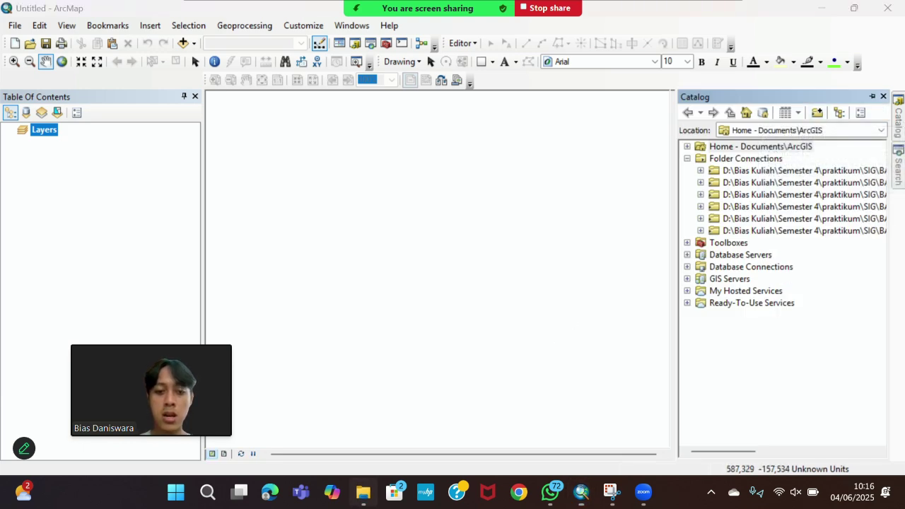
left_click(363, 492)
left_click(17, 41)
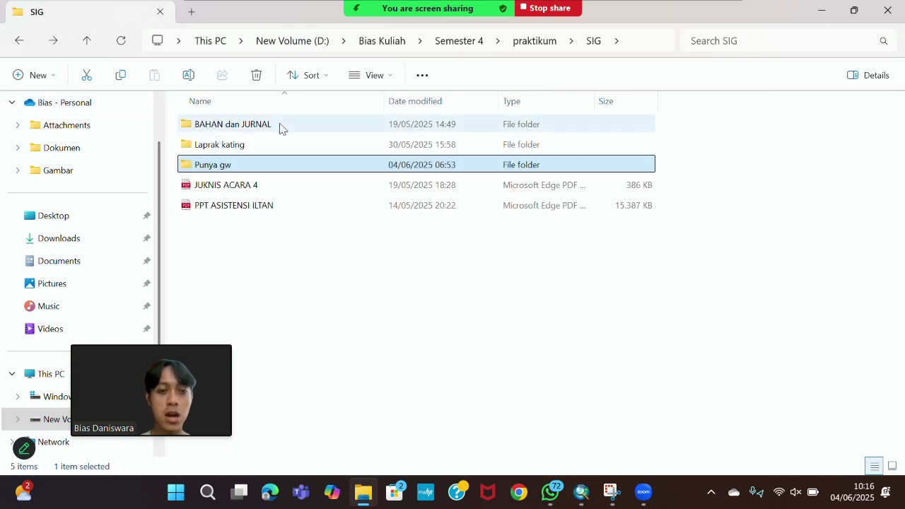
double_click(233, 127)
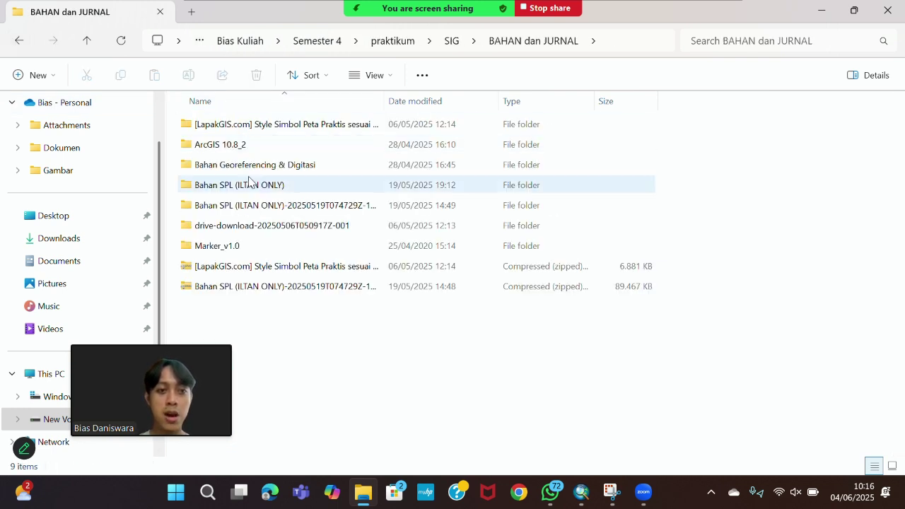
mouse_move(581, 493)
left_click(665, 438)
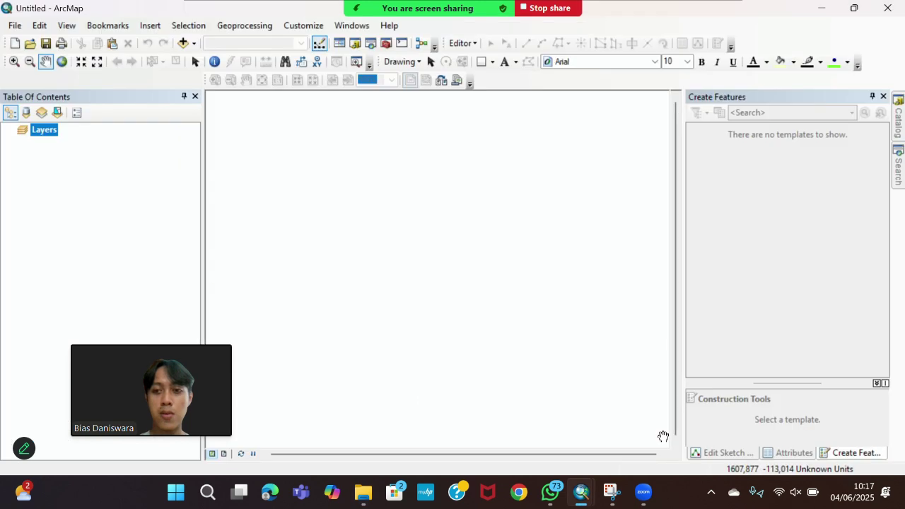
Step: Add the raster 1408-621.jpg from the 1408-621 ekstrak folder of the first connected folder to the map
left_click(899, 116)
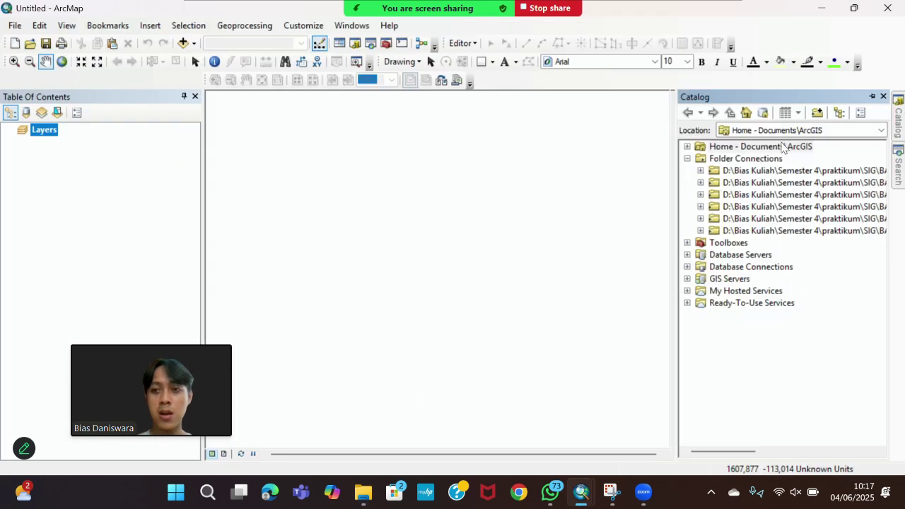
double_click(753, 173)
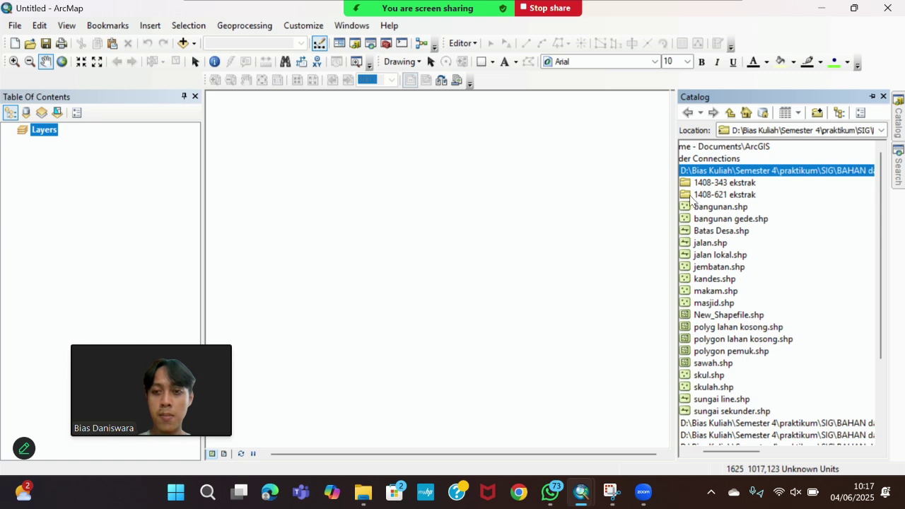
left_click(726, 183)
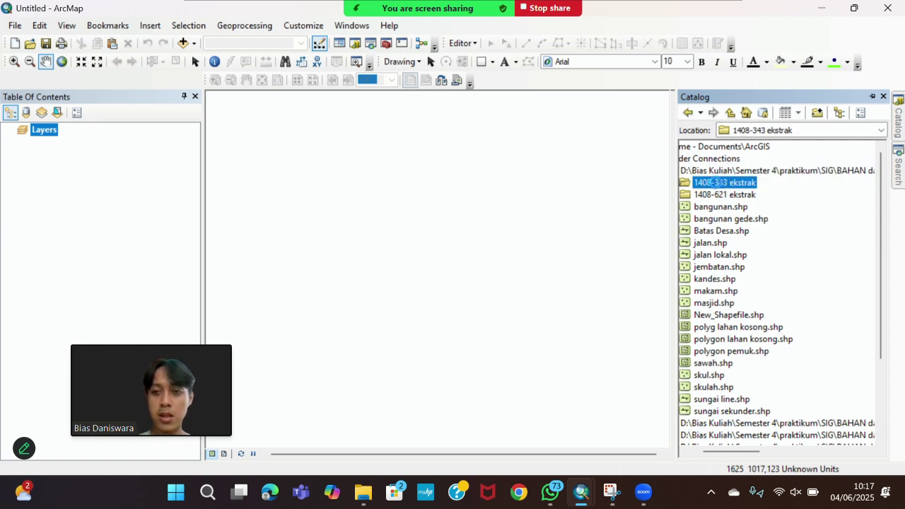
left_click(751, 206)
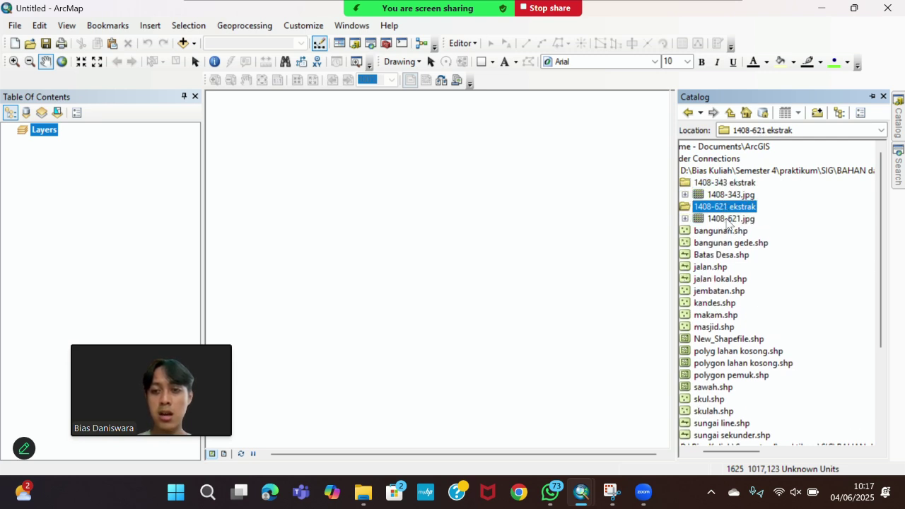
left_click_drag(720, 219, 473, 218)
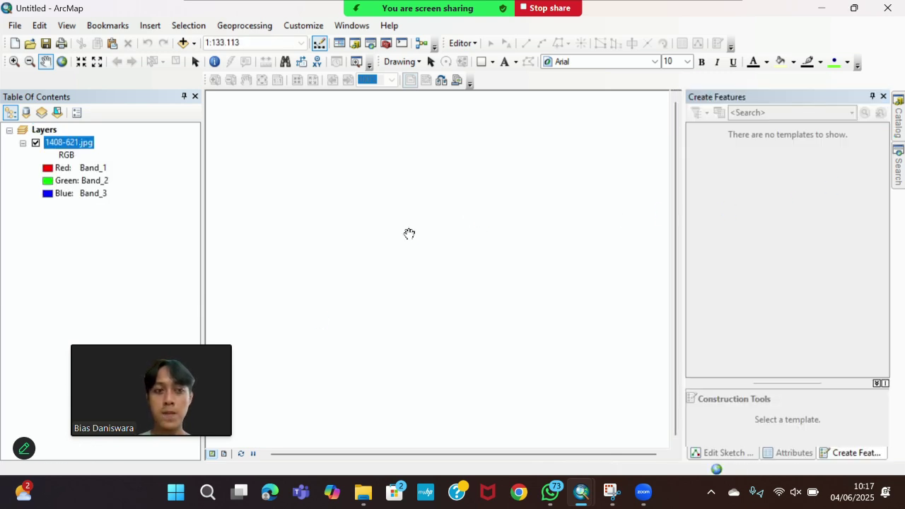
Step: Add the raster 1408-343.jpg from the 1408-343 ekstrak folder to the map and inspect where the two sheets meet
left_click(898, 118)
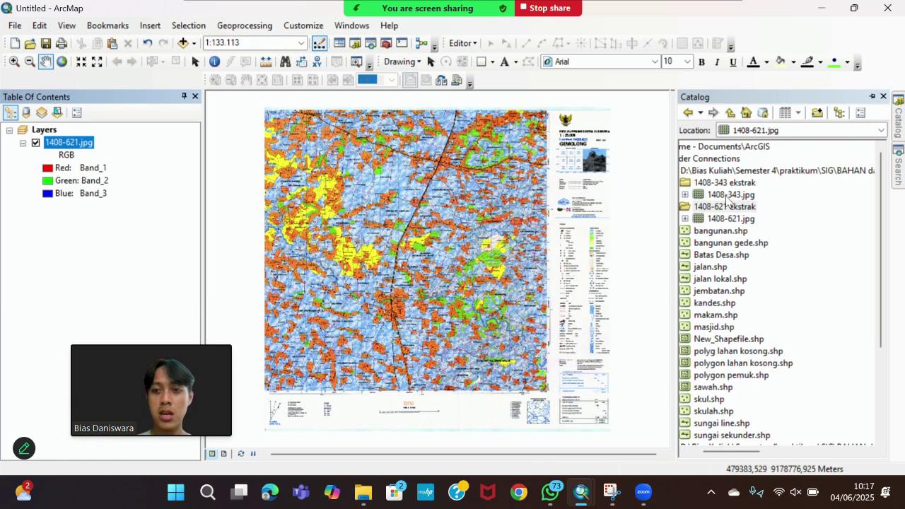
left_click_drag(726, 199, 531, 198)
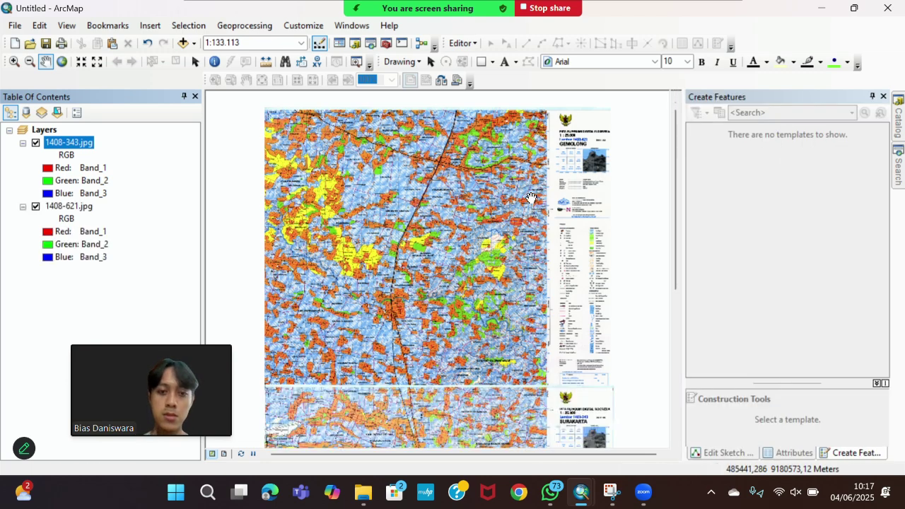
left_click_drag(477, 327, 461, 164)
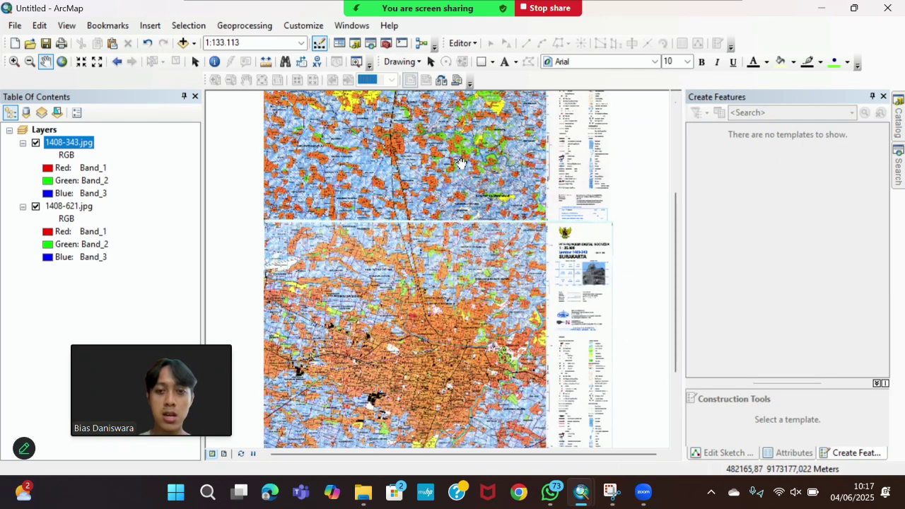
left_click_drag(453, 227, 478, 239)
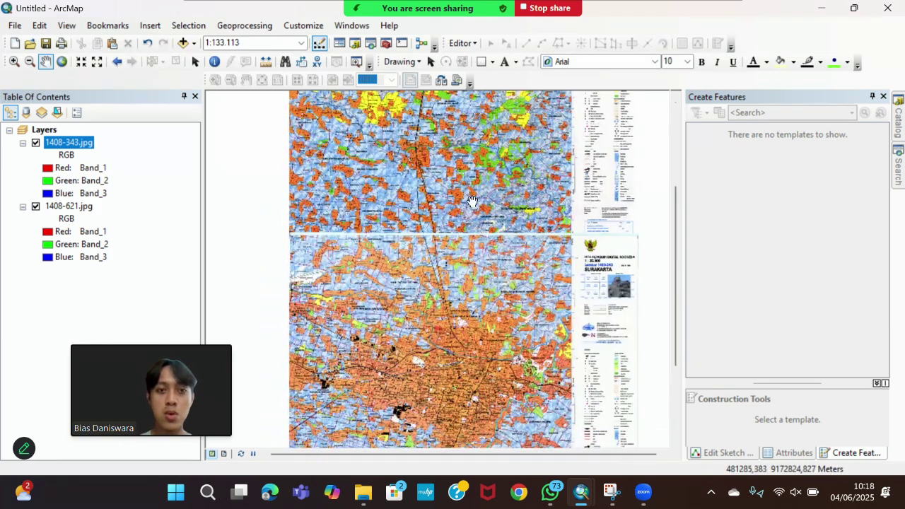
Step: Show the Georeferencing toolbar and dock it beneath the existing toolbars
left_click(303, 26)
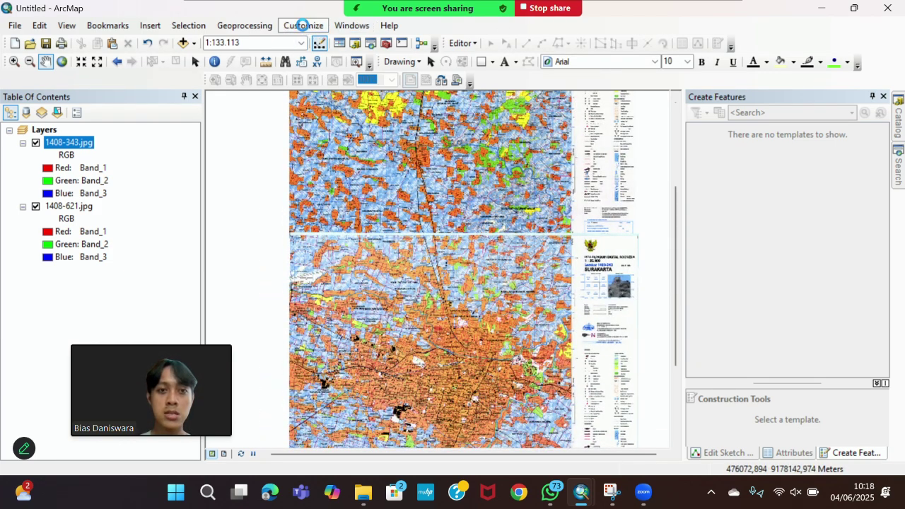
mouse_move(322, 41)
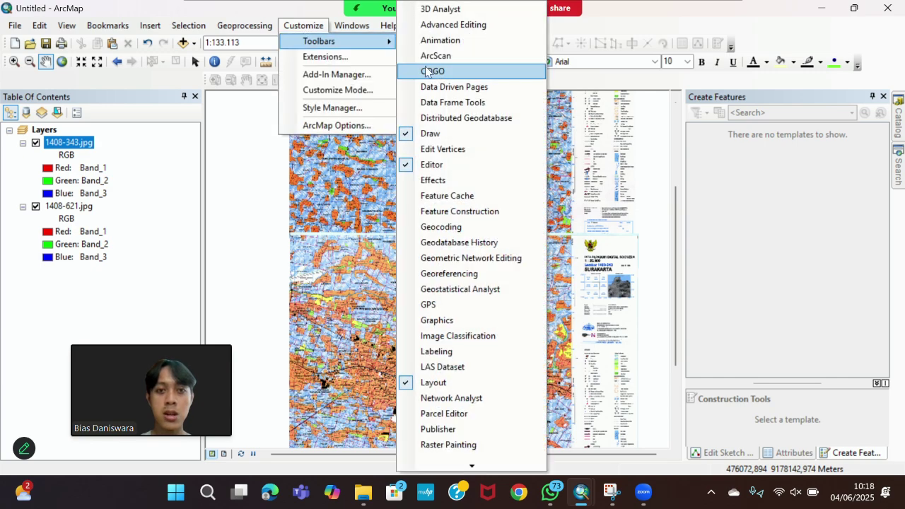
left_click(450, 274)
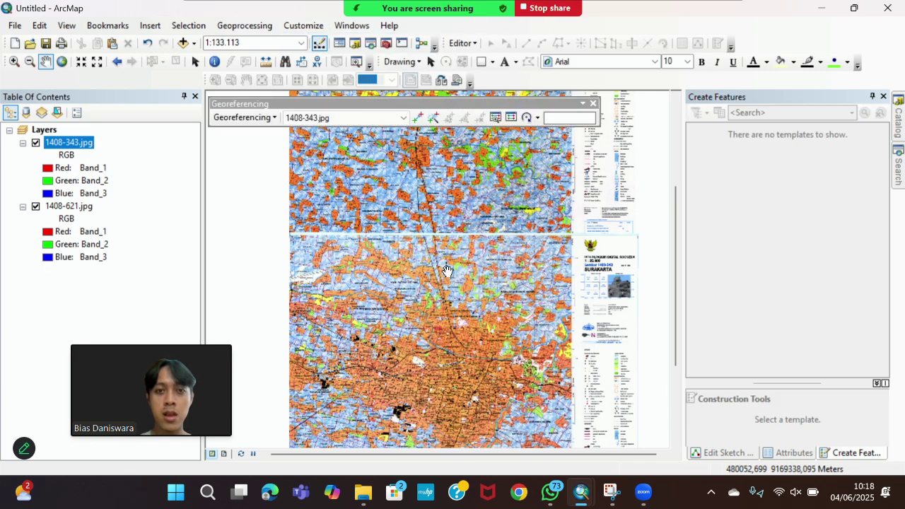
left_click_drag(333, 104, 592, 86)
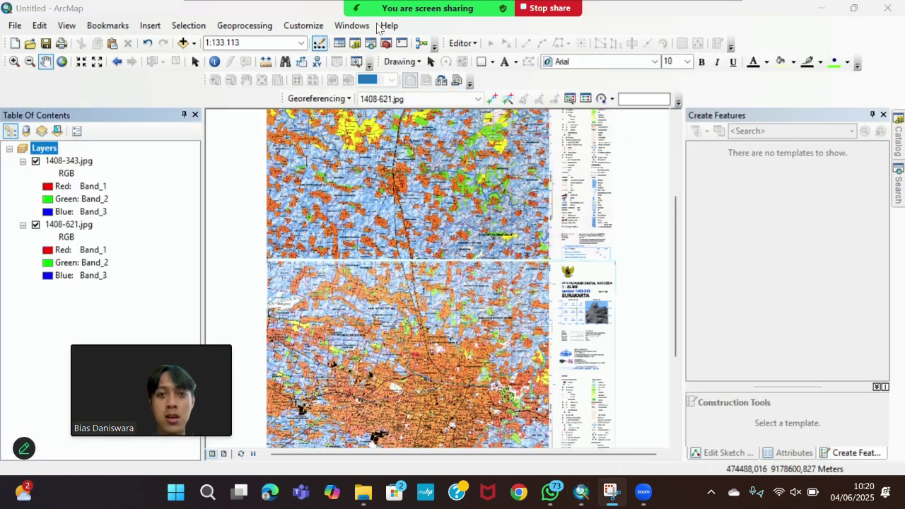
Step: Set the Layers data frame's coordinate system to WGS 1984 UTM Zone 49S
left_click_drag(425, 259, 453, 264)
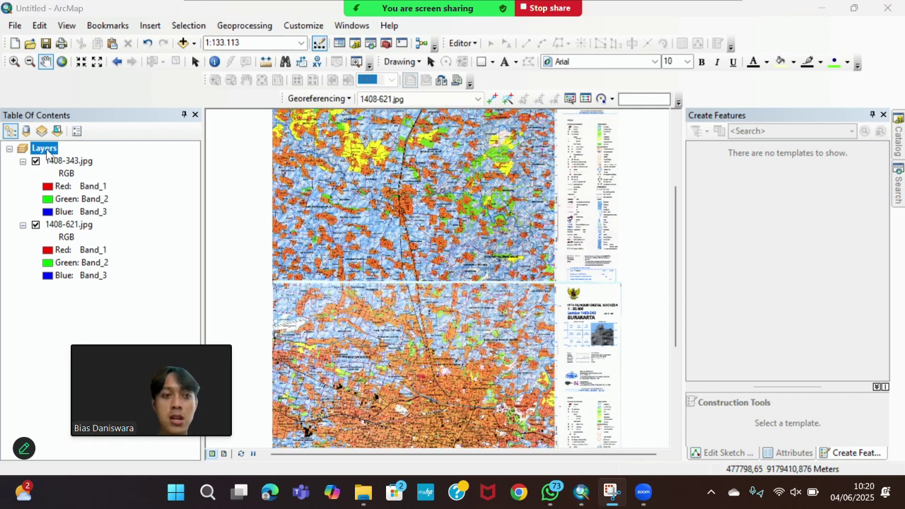
right_click(46, 152)
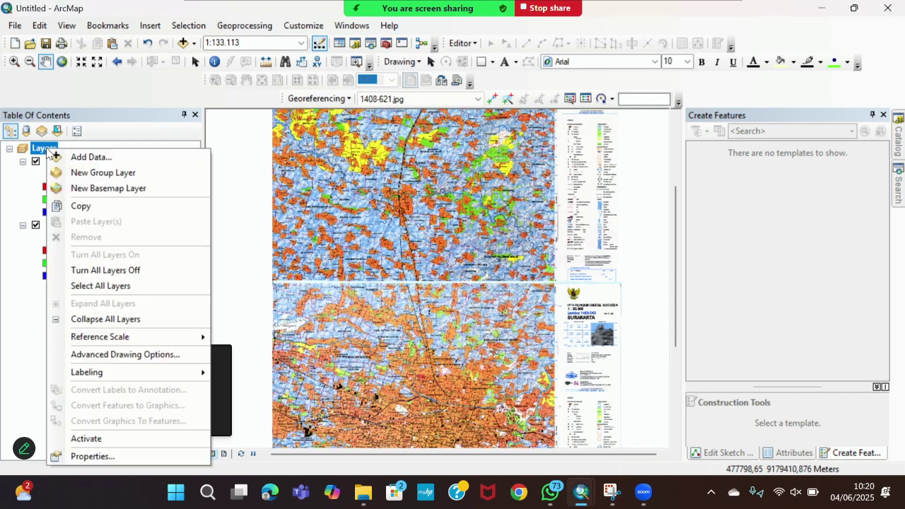
left_click(87, 455)
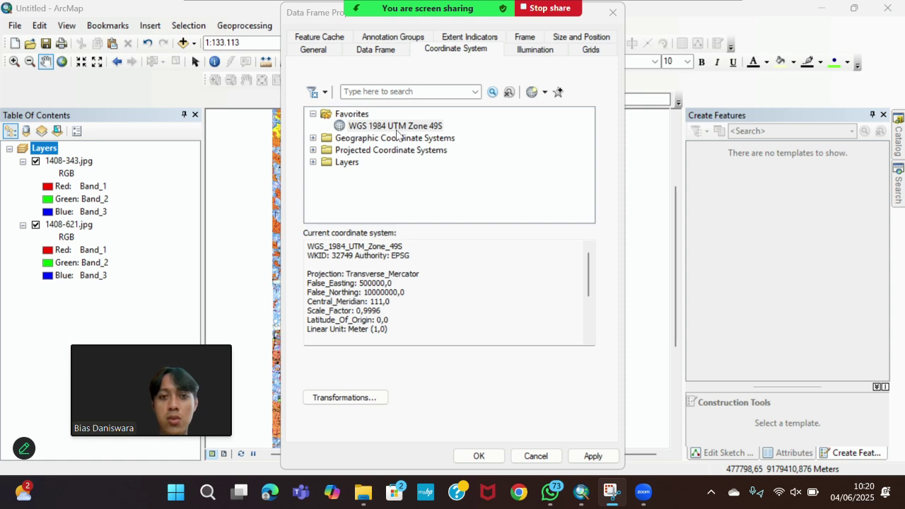
left_click(435, 128)
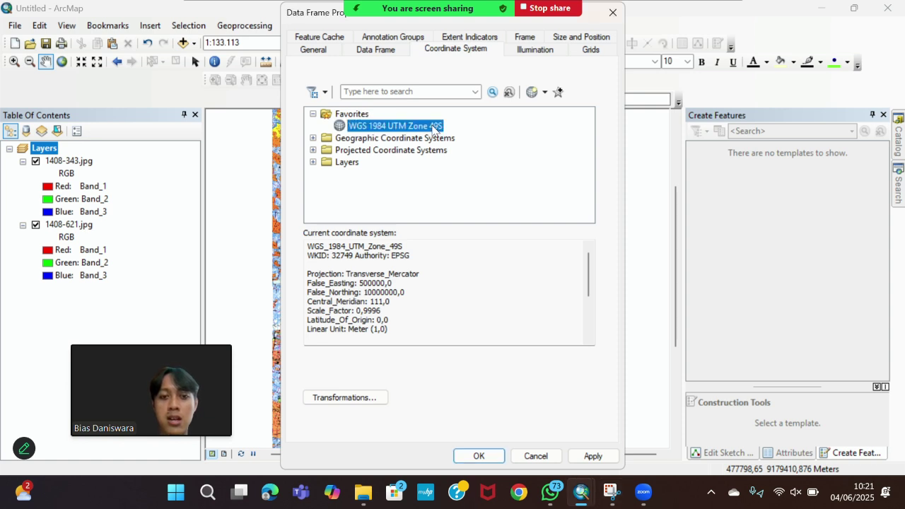
left_click(590, 457)
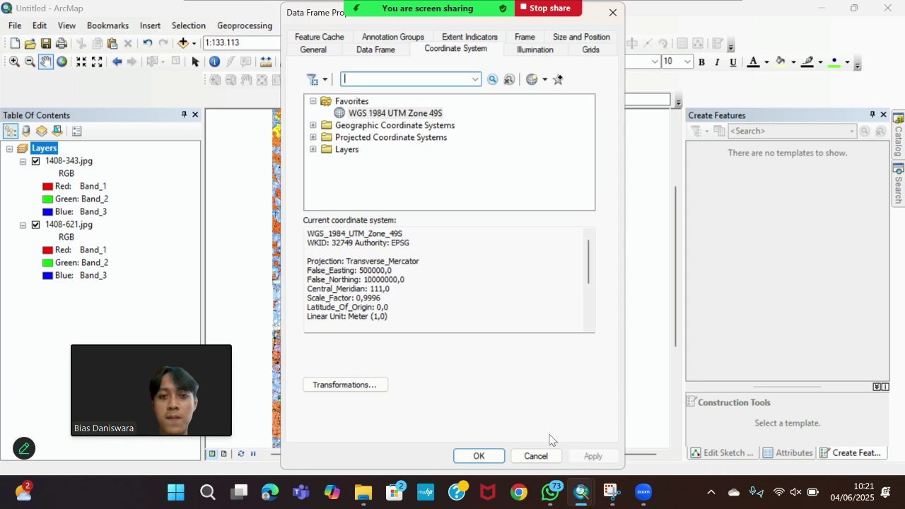
left_click(478, 456)
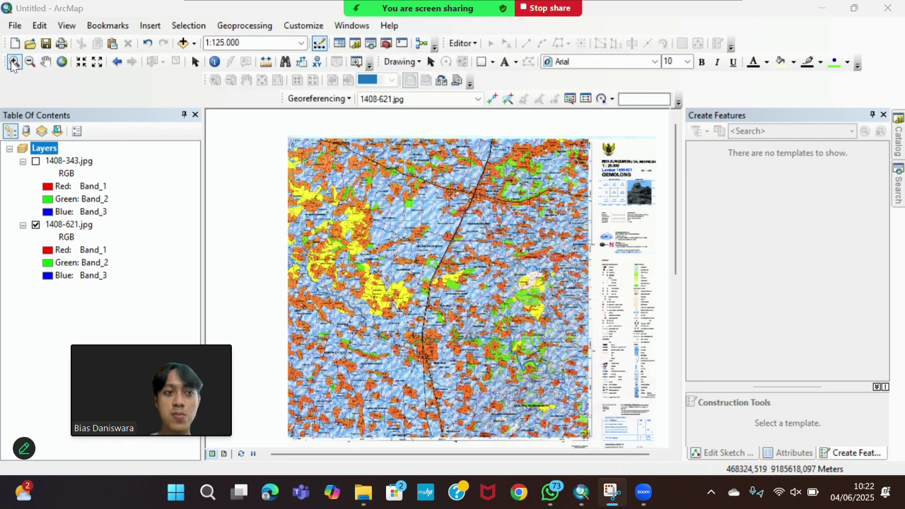
Step: Place a georeferencing control point on 1408-621.jpg at the northwest grid intersection labelled 110°45'00"T and 07°22'30"S
left_click_drag(271, 129, 381, 206)
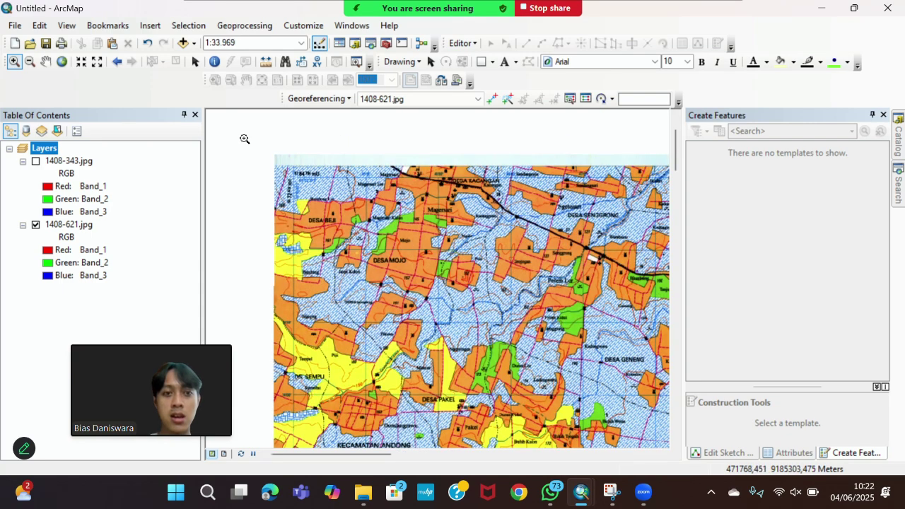
left_click_drag(258, 142, 347, 205)
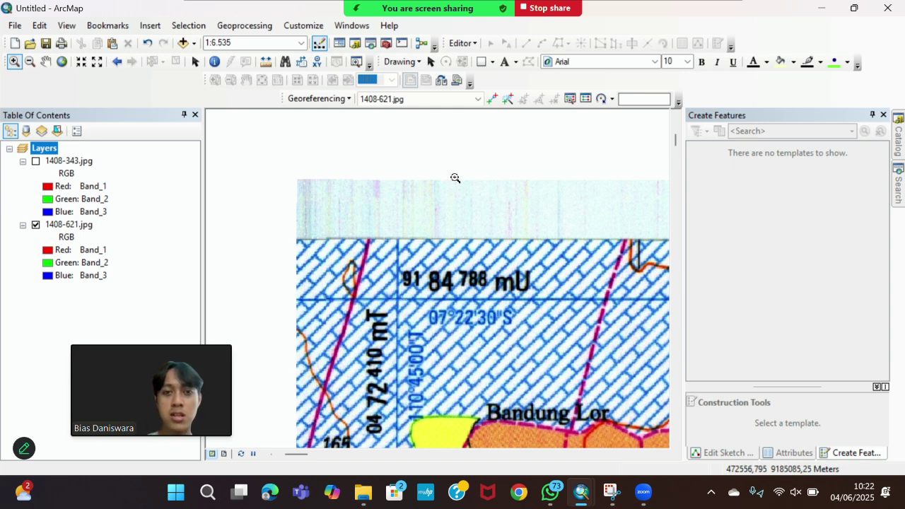
left_click(492, 99)
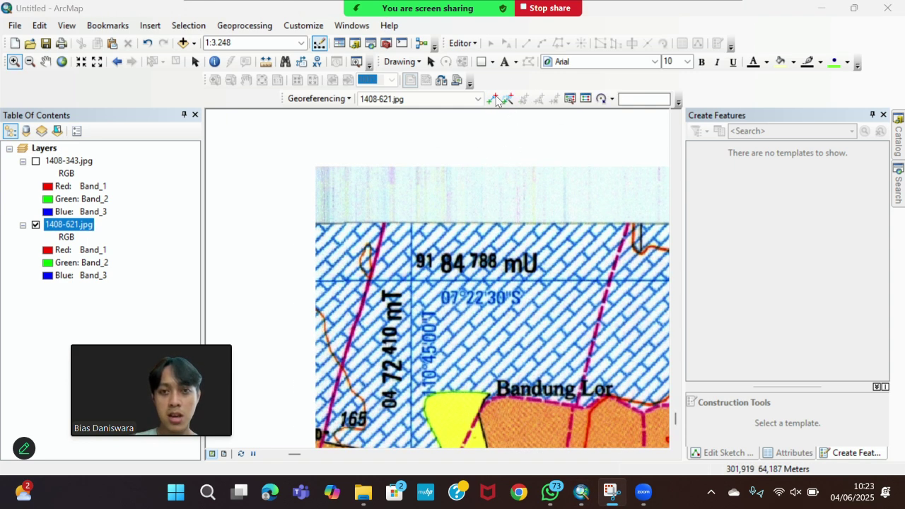
left_click(492, 99)
left_click(492, 99)
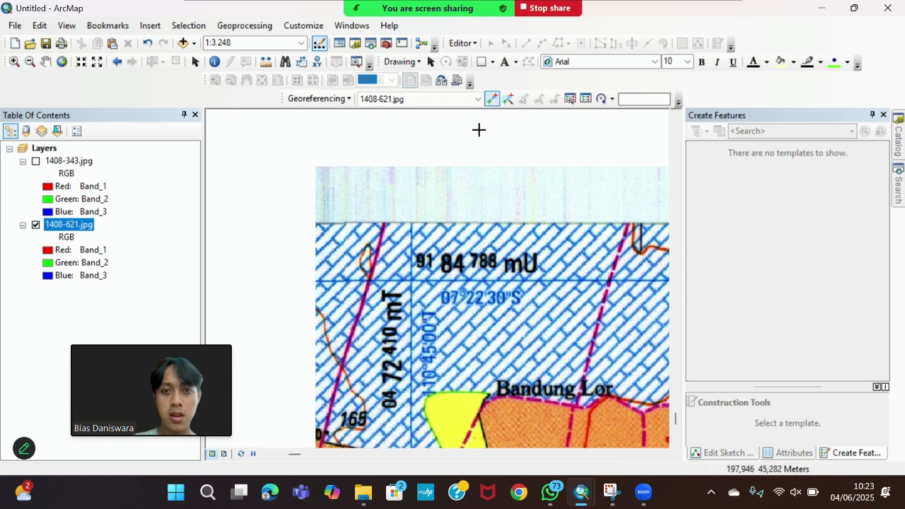
right_click(410, 280)
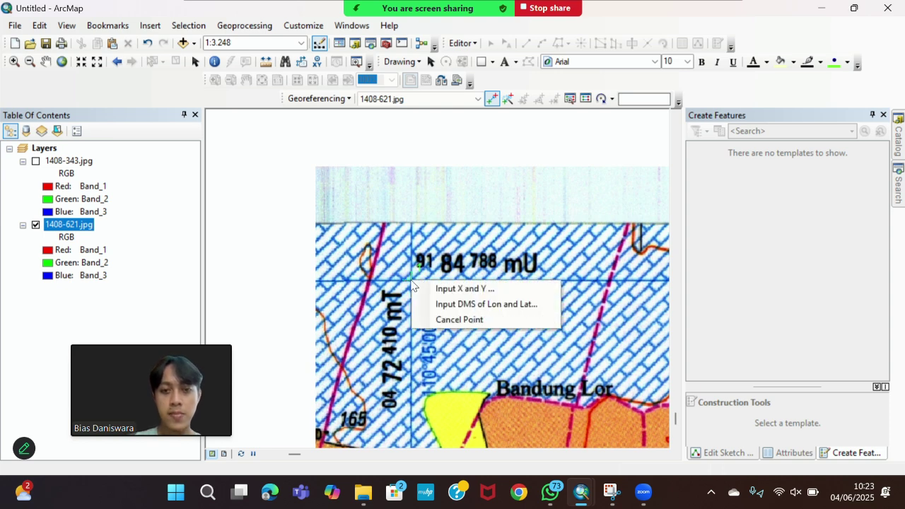
Step: Enter the northwest control point's DMS coordinates as longitude 110°45'00" E and latitude 07°22'30" S
left_click(495, 304)
left_click_drag(437, 201, 506, 136)
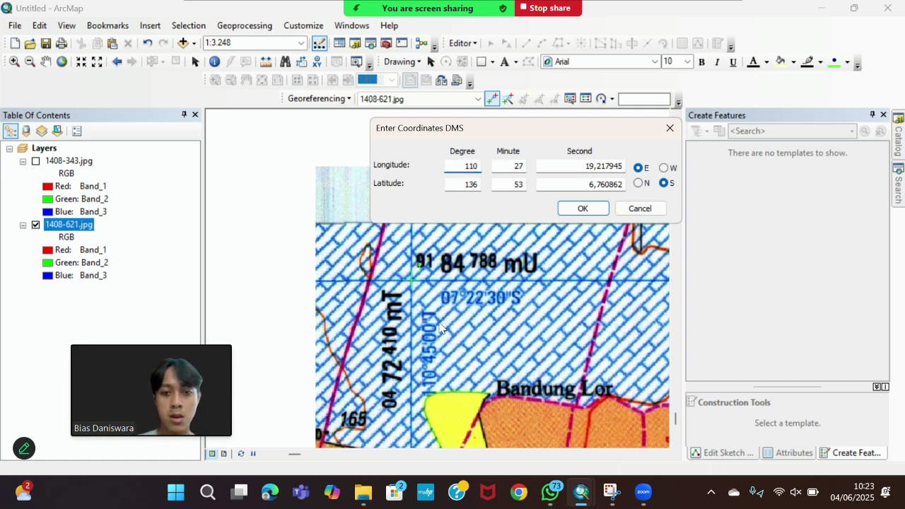
double_click(518, 165)
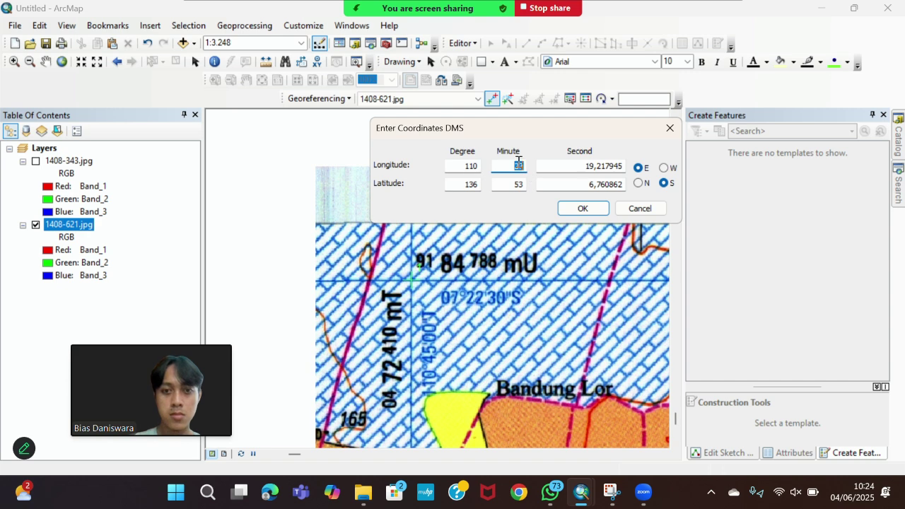
type("45")
double_click(573, 167)
type("00")
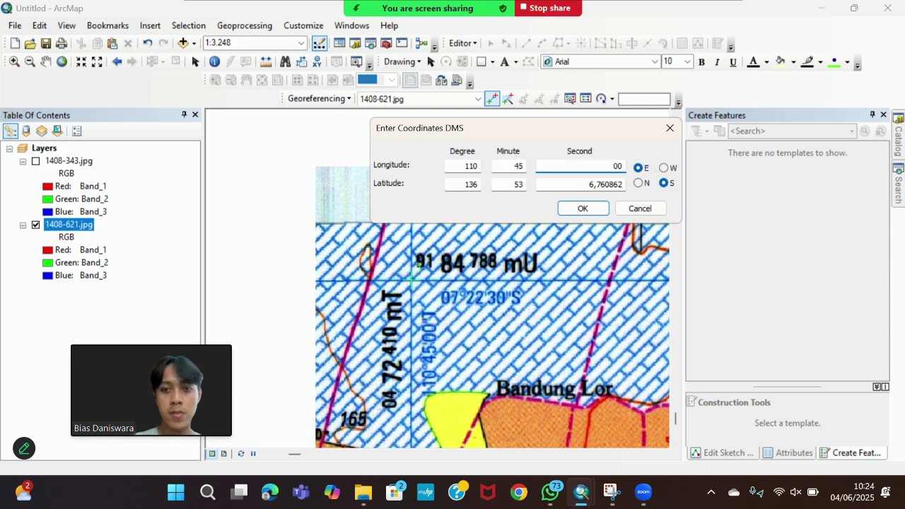
key("Tab")
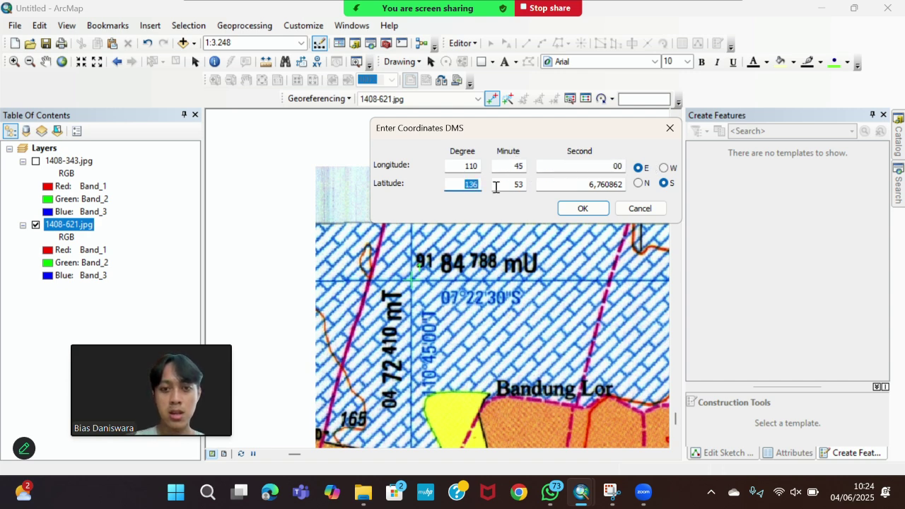
type("07")
double_click(511, 186)
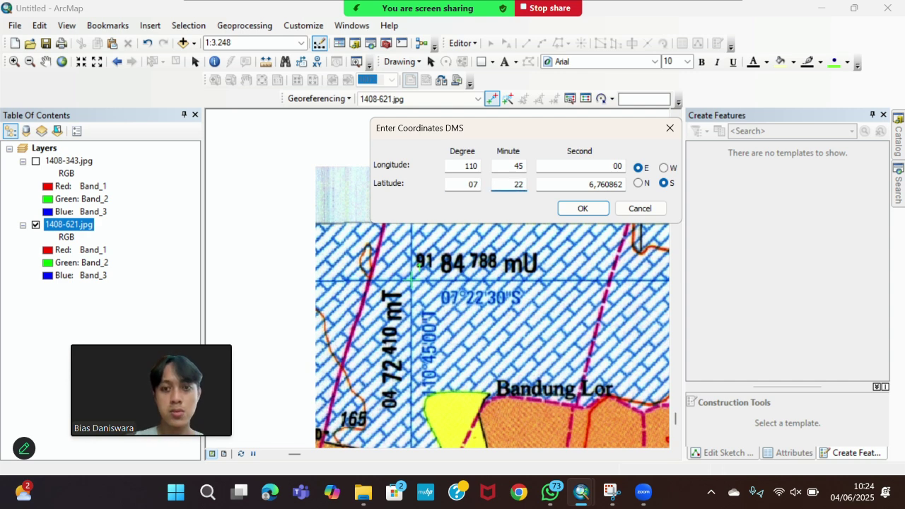
key("Tab")
type("30")
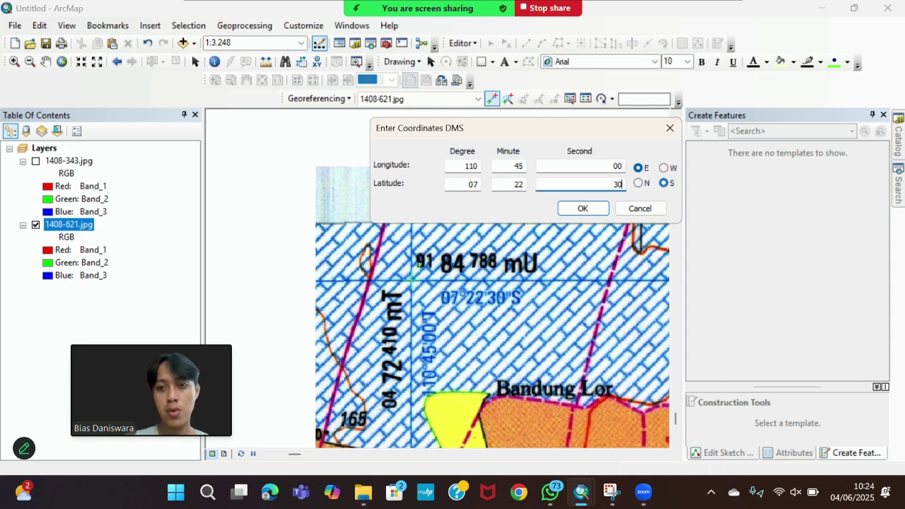
left_click(583, 208)
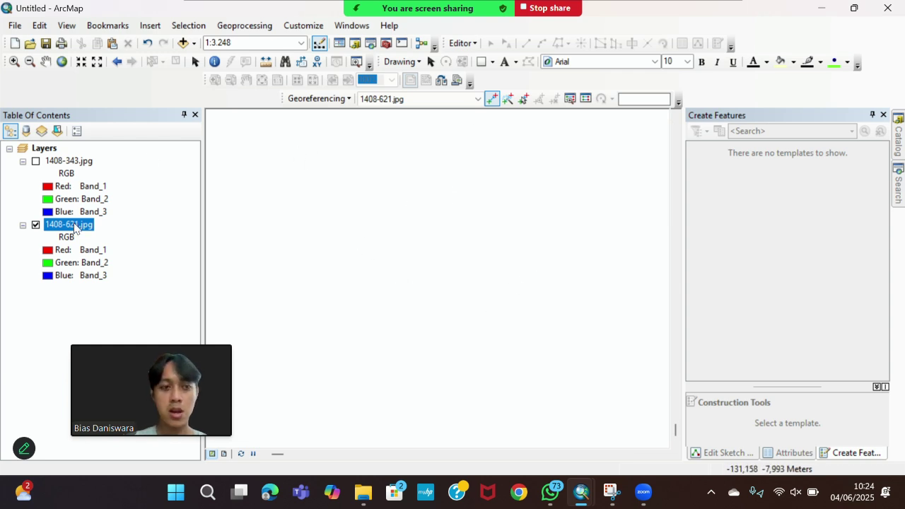
Step: Add a second control point at the northeast grid intersection of 1408-621.jpg with longitude 110°52'30" E and latitude 07°22'30" S
right_click(74, 226)
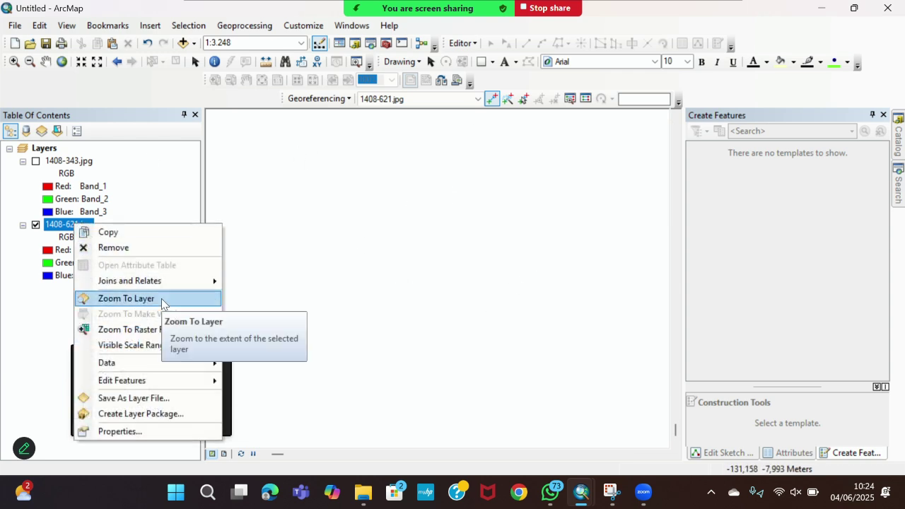
left_click(134, 299)
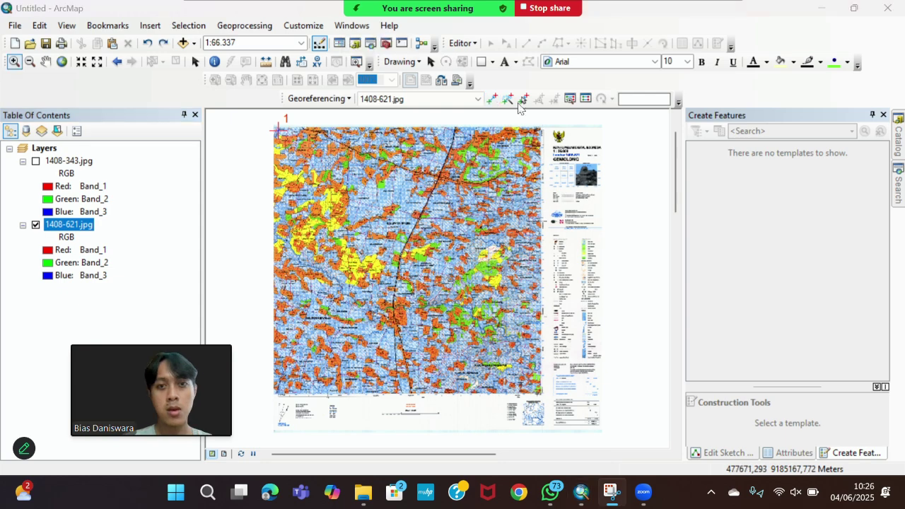
left_click_drag(491, 119, 620, 211)
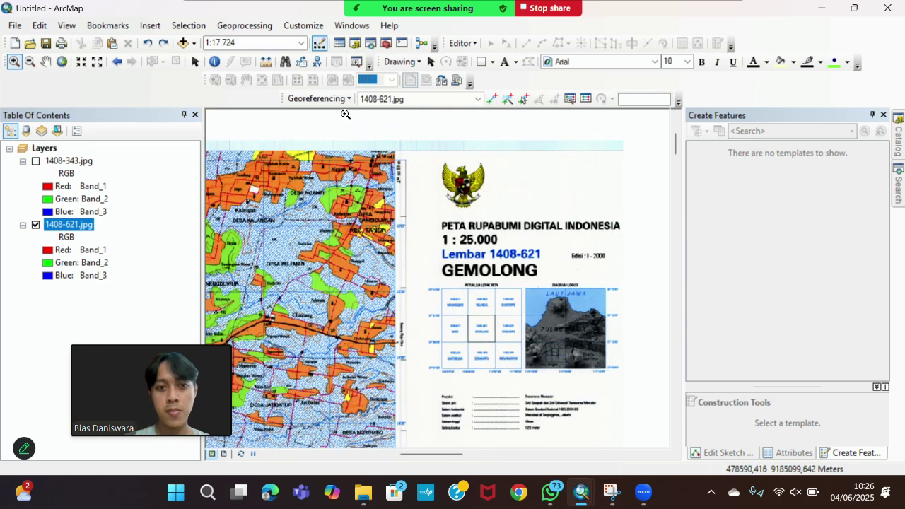
left_click_drag(319, 157, 487, 246)
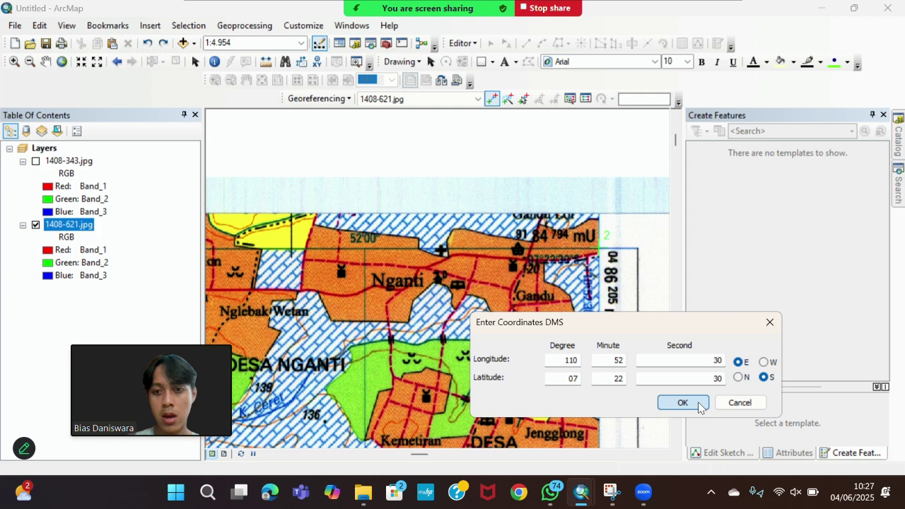
left_click(683, 402)
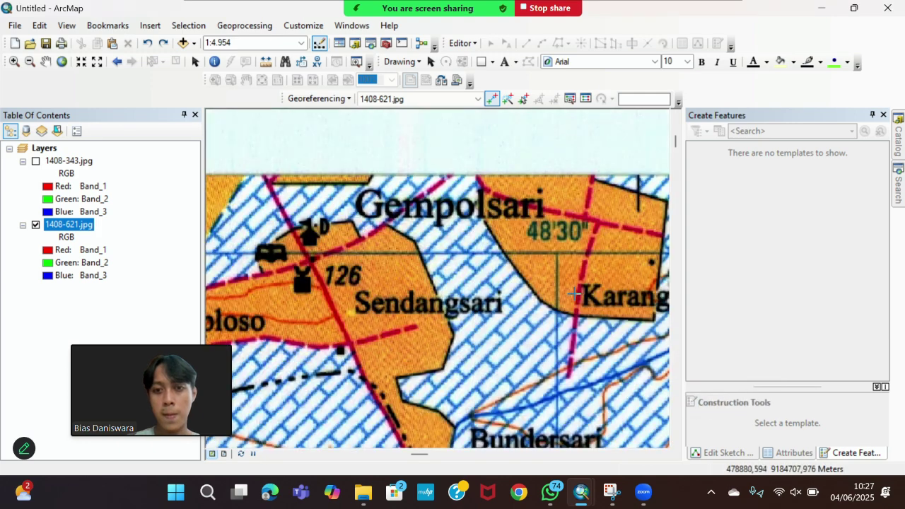
Step: Examine the upper edge of the 1408-621 sheet and the area around its northeast control point
left_click(45, 61)
left_click_drag(481, 262, 158, 201)
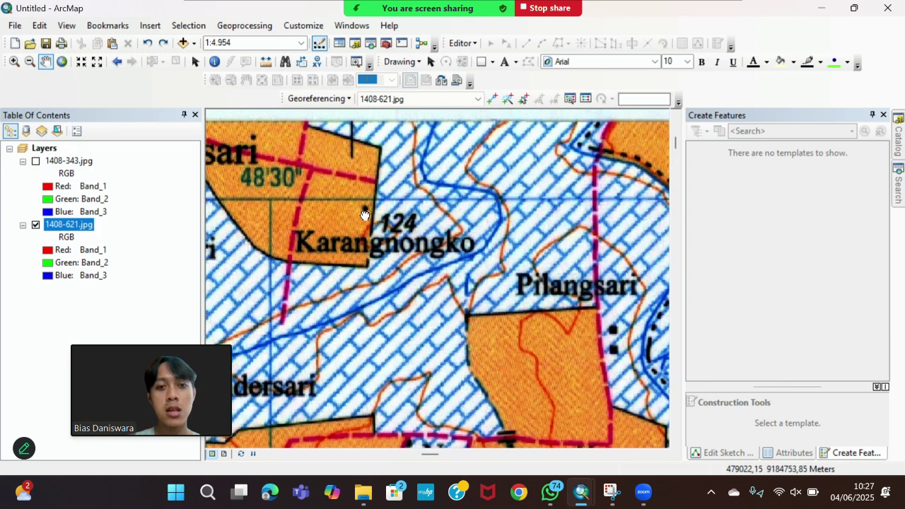
left_click_drag(664, 205, 332, 228)
left_click_drag(488, 234, 281, 221)
left_click_drag(520, 228, 207, 242)
left_click_drag(515, 244, 190, 294)
left_click(30, 61)
left_click(506, 131)
left_click(505, 130)
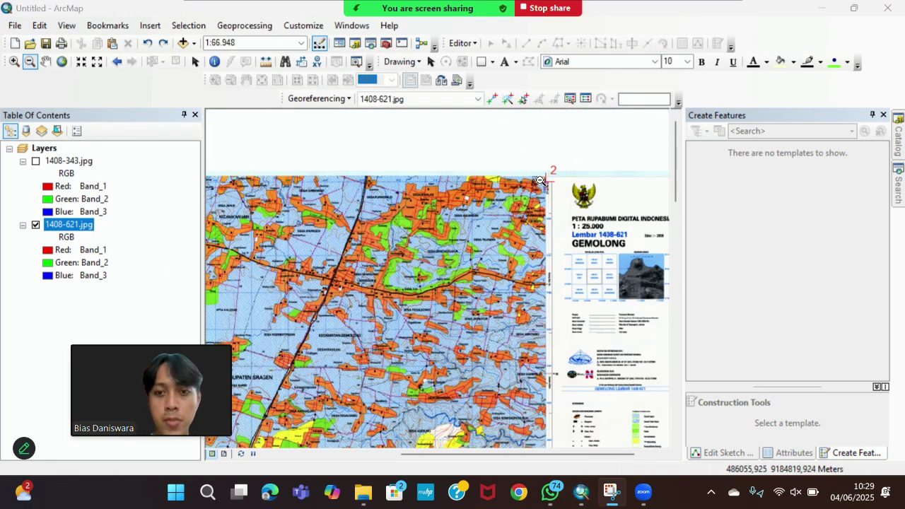
left_click_drag(530, 453, 400, 454)
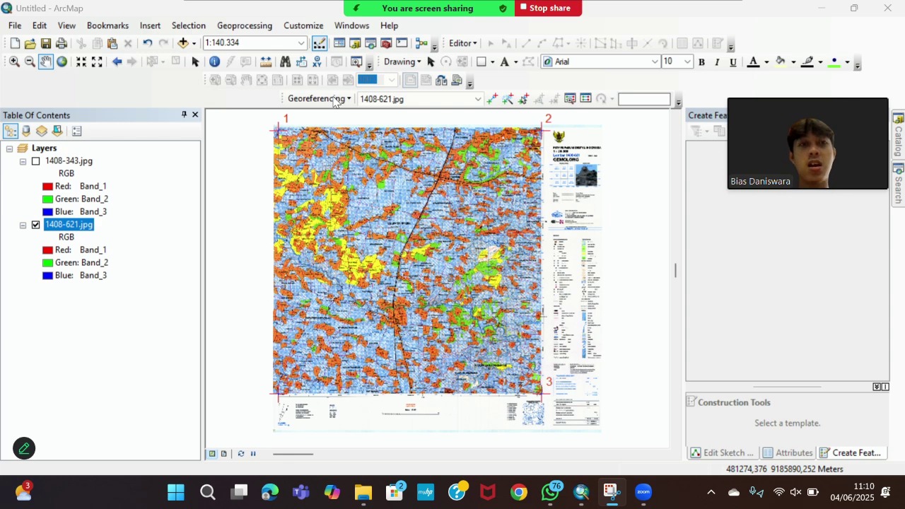
Step: Update the georeferencing of 1408-621.jpg with its corner control points
left_click(336, 100)
left_click(351, 114)
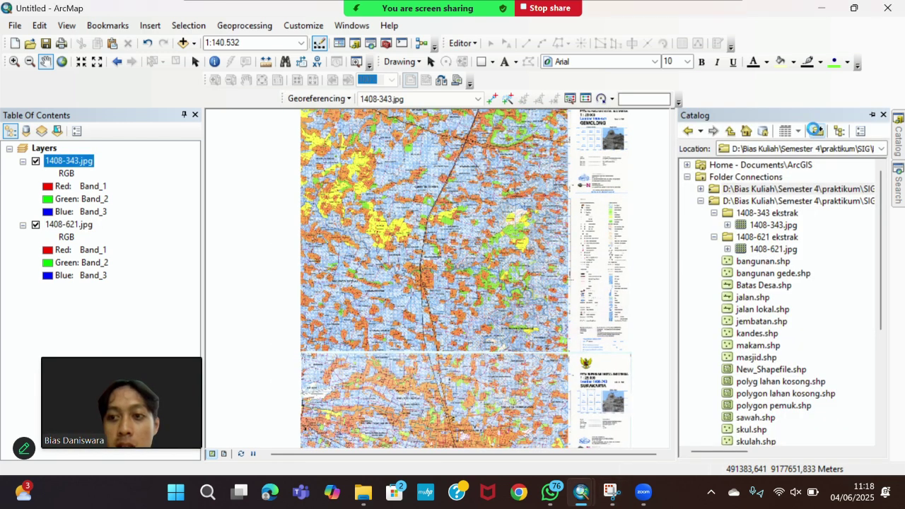
Step: Add a folder connection to BAHAN dan JURNAL, inside Semester 4\praktikum\SIG on drive D
left_click(816, 130)
scroll(430, 241, "down", 1)
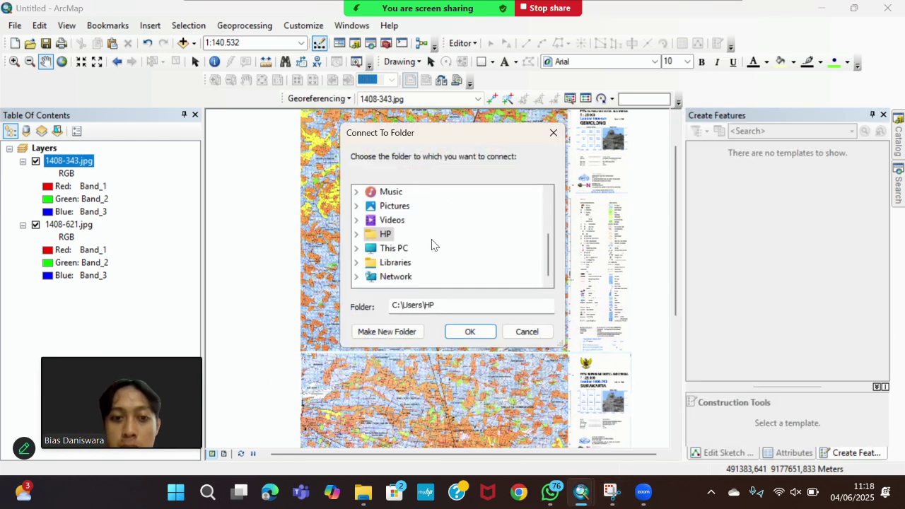
left_click(394, 248)
left_click(413, 276)
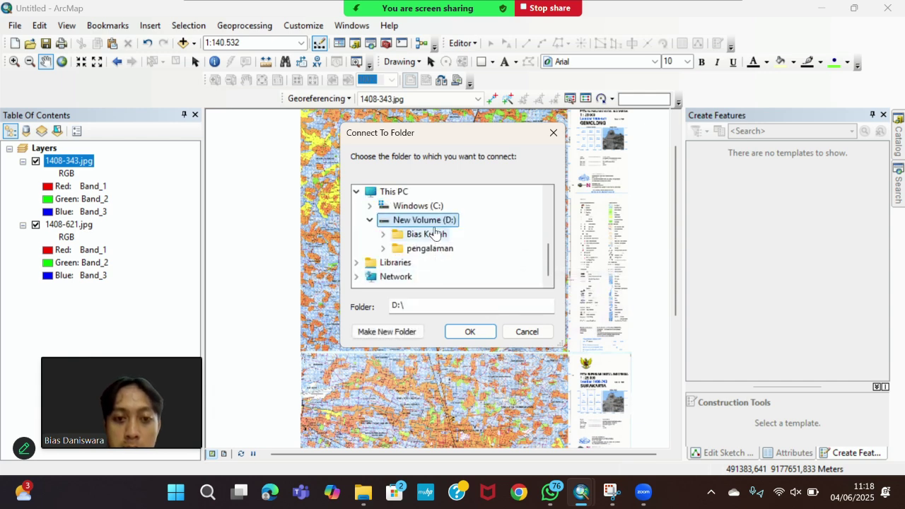
left_click(430, 234)
left_click(433, 277)
left_click(432, 265)
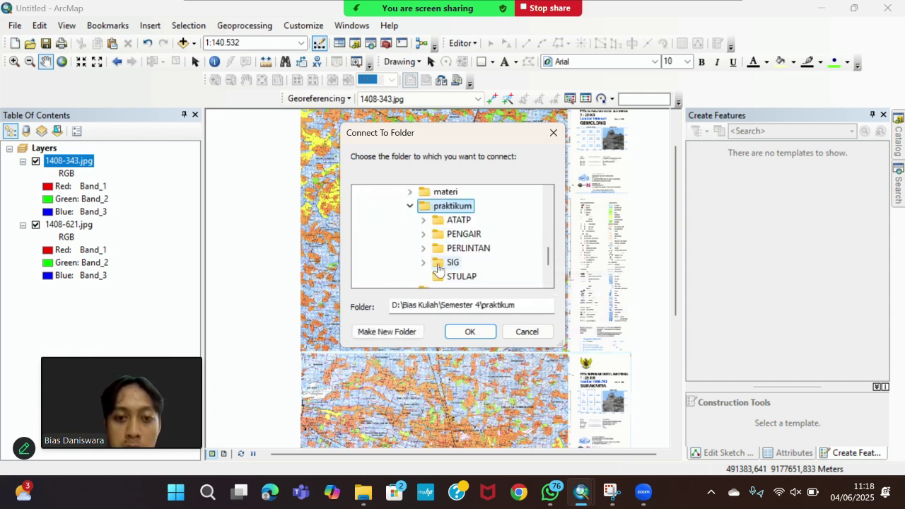
left_click(448, 262)
left_click(464, 249)
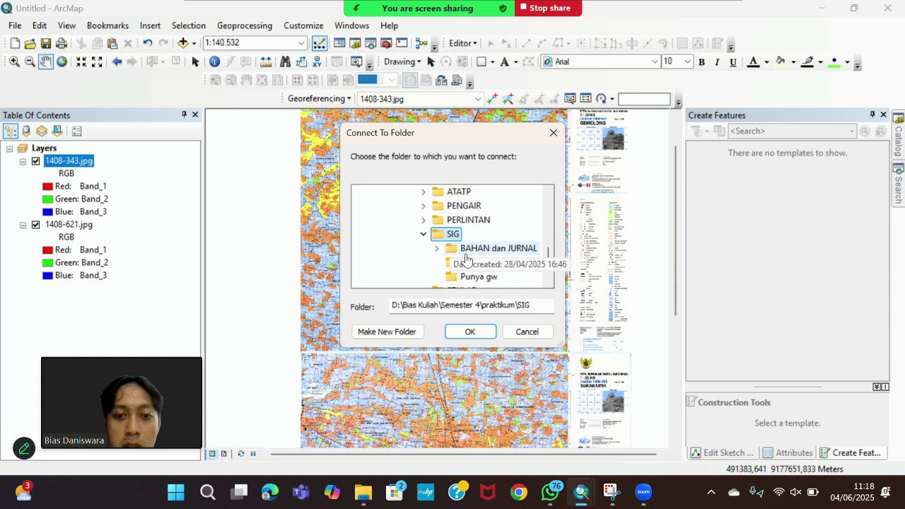
left_click(470, 332)
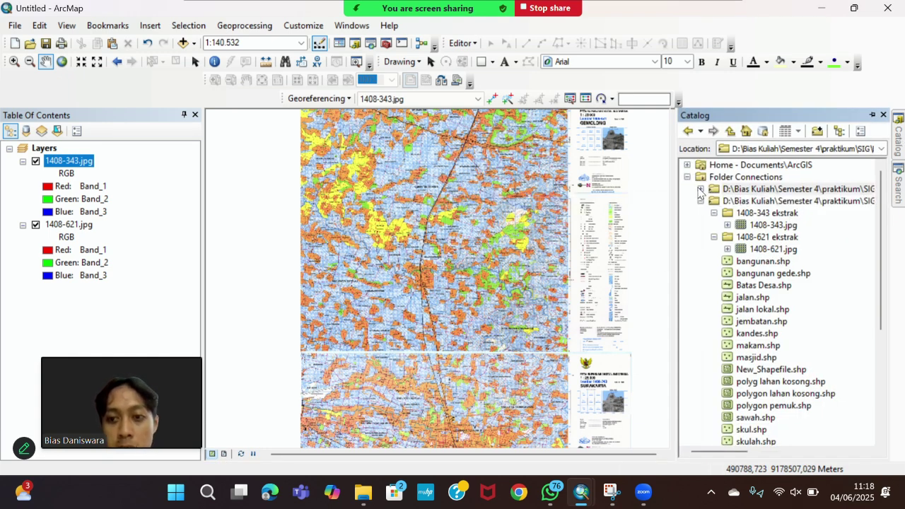
Step: Start a new shapefile in the bahan video folder, named Batas Desa, with the feature type Polyline
left_click(701, 190)
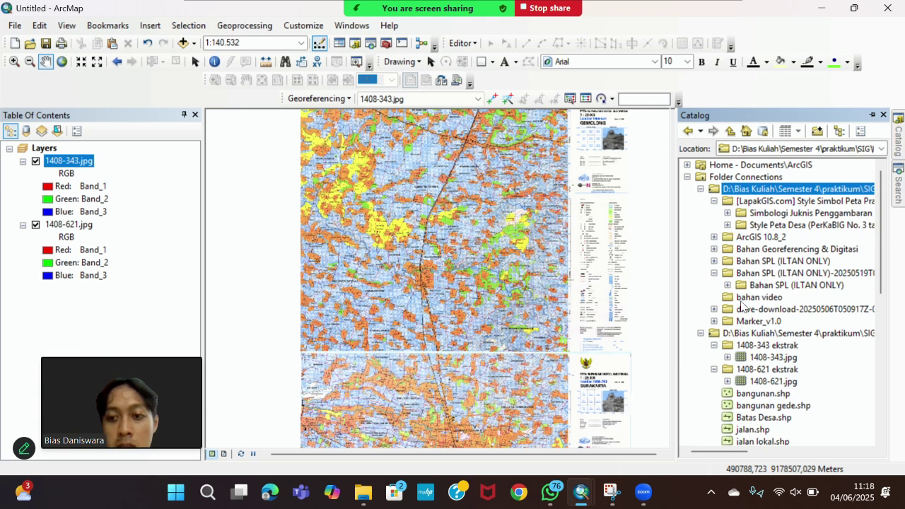
left_click(743, 298)
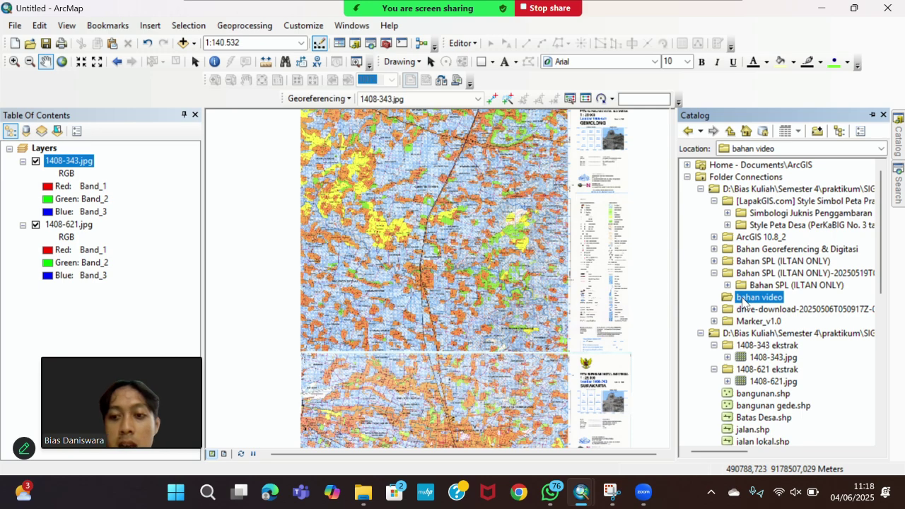
right_click(735, 298)
mouse_move(769, 389)
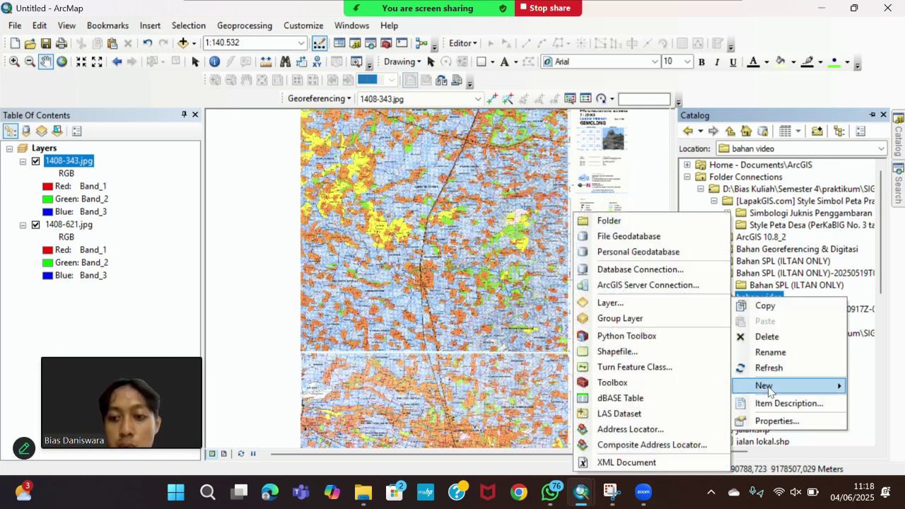
left_click(638, 353)
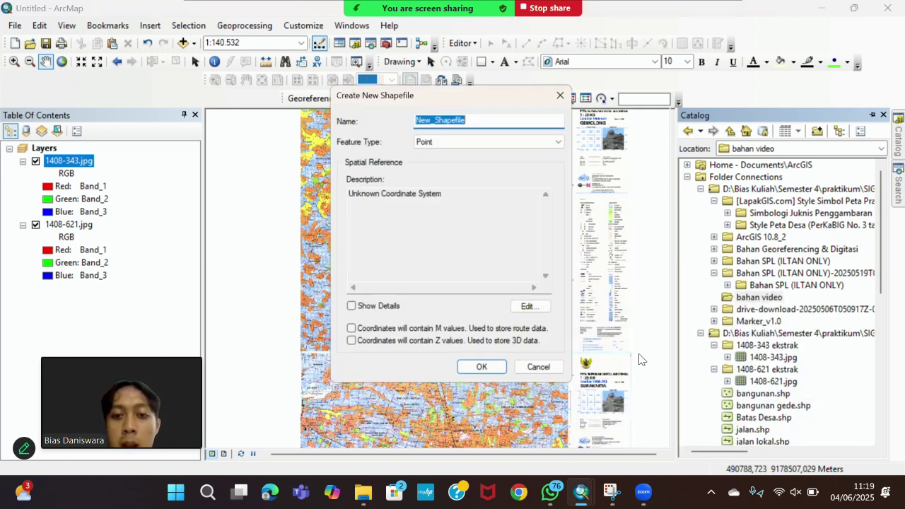
type("Batas Desa")
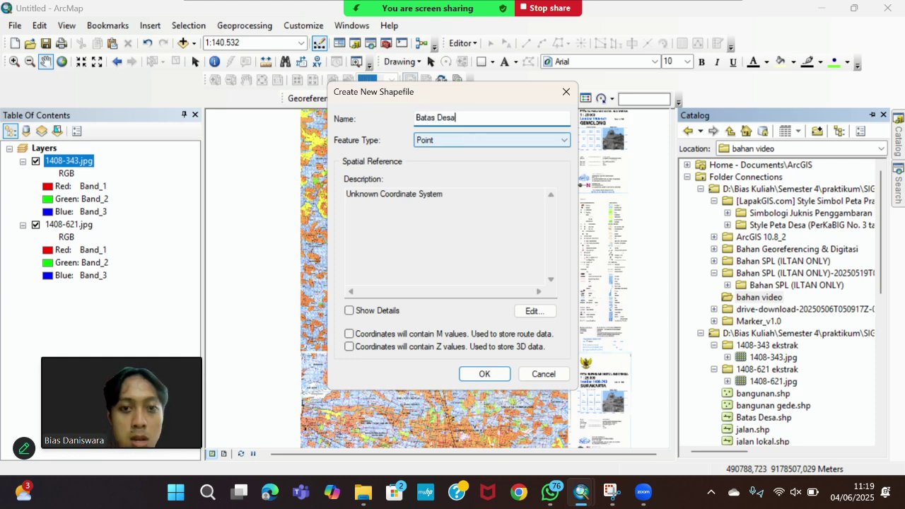
left_click(488, 140)
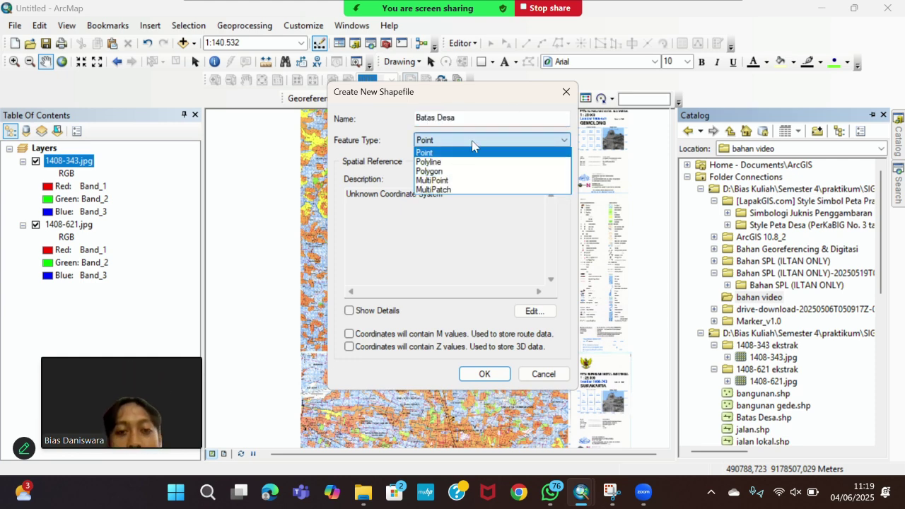
Step: Assign the WGS 1984 UTM Zone 49S coordinate system to the Batas Desa shapefile and create it
left_click(532, 310)
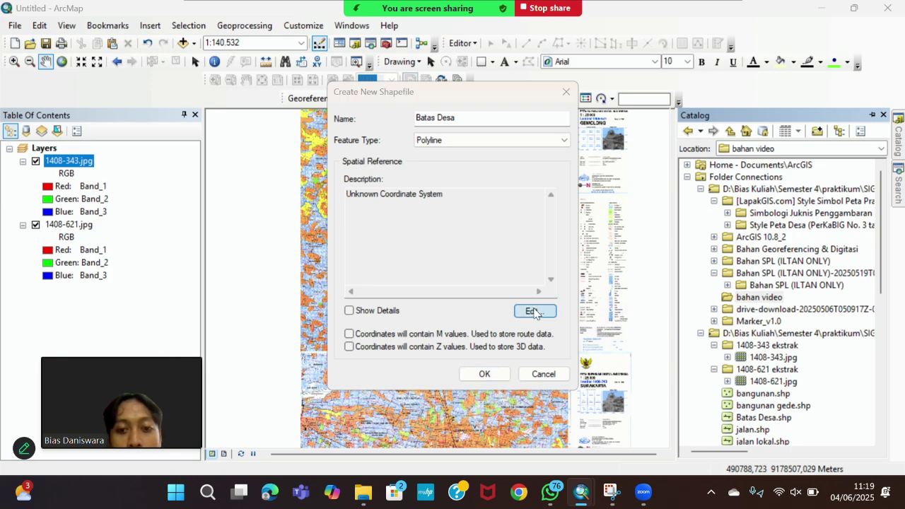
left_click(389, 135)
left_click(537, 420)
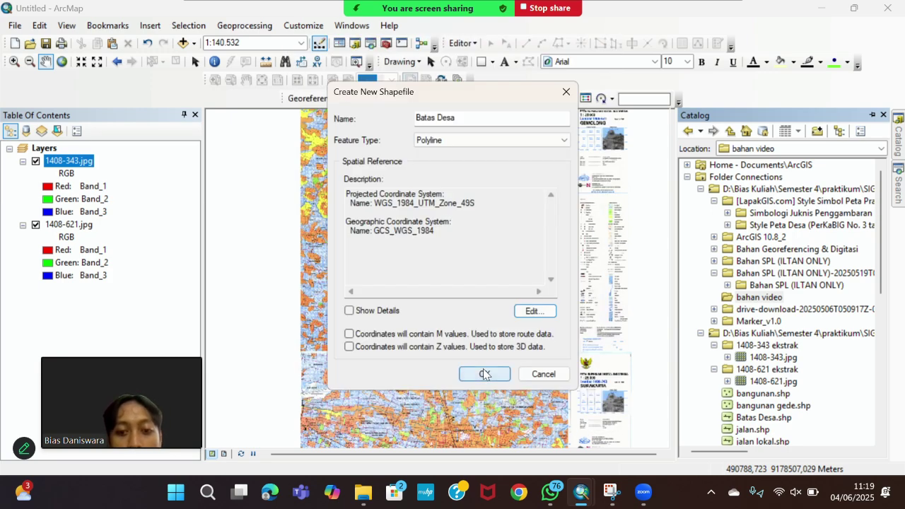
left_click(485, 375)
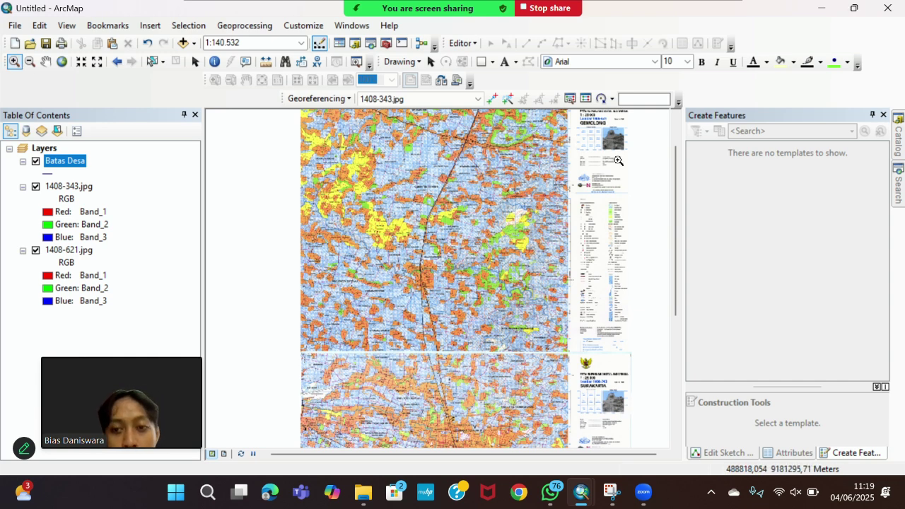
Step: Start an edit session with the Batas Desa layer selected and show its feature creation templates
left_click_drag(676, 185, 676, 173)
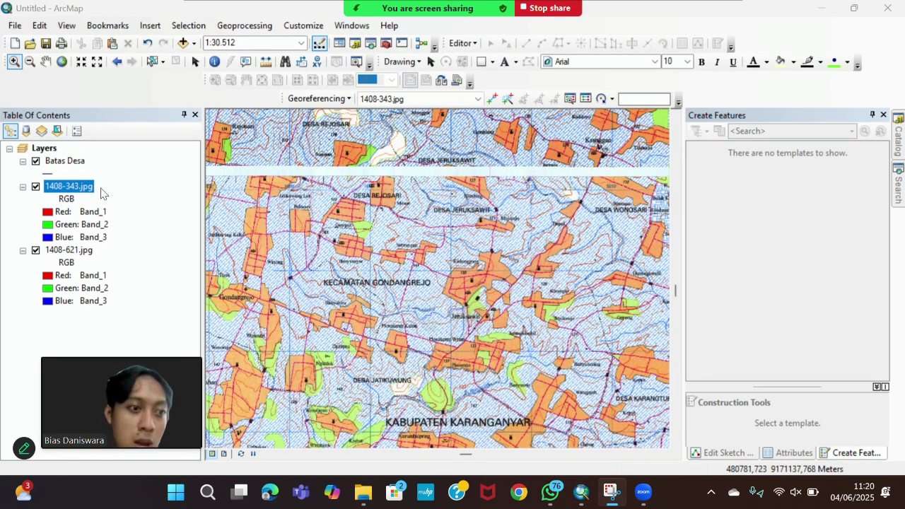
left_click(75, 167)
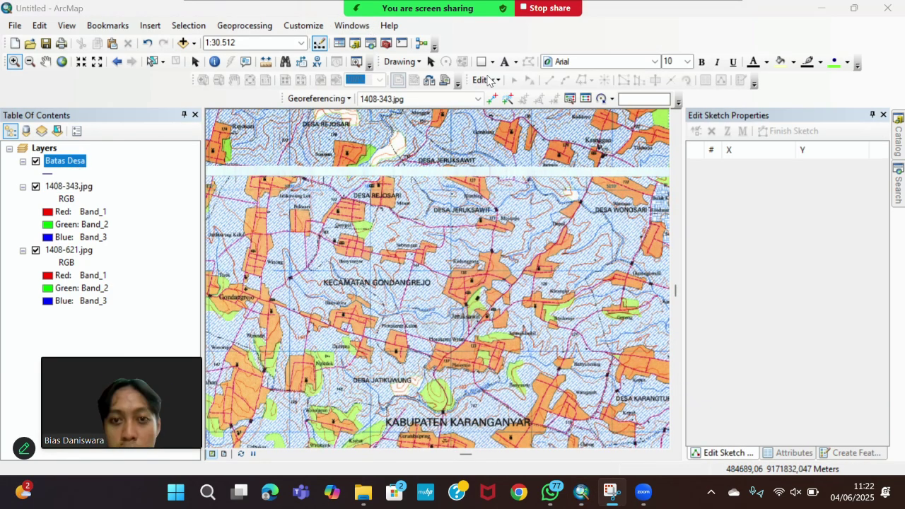
left_click(487, 80)
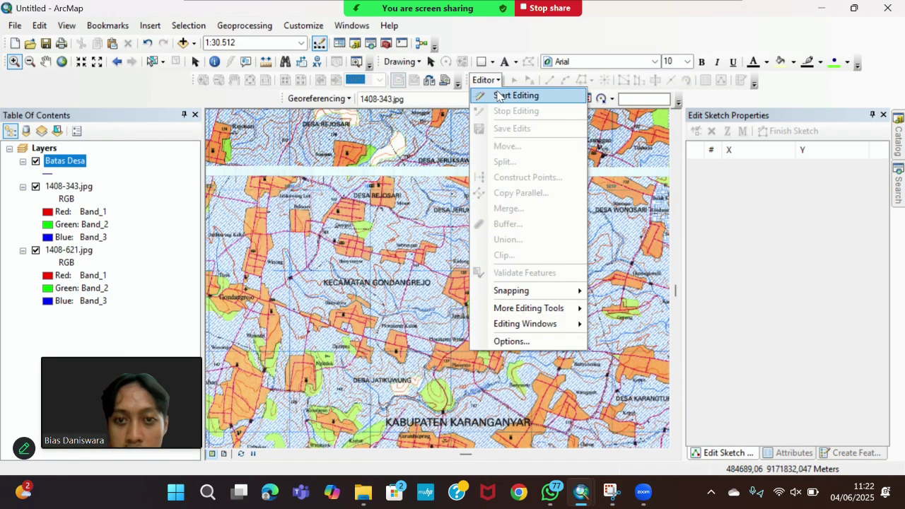
left_click(497, 94)
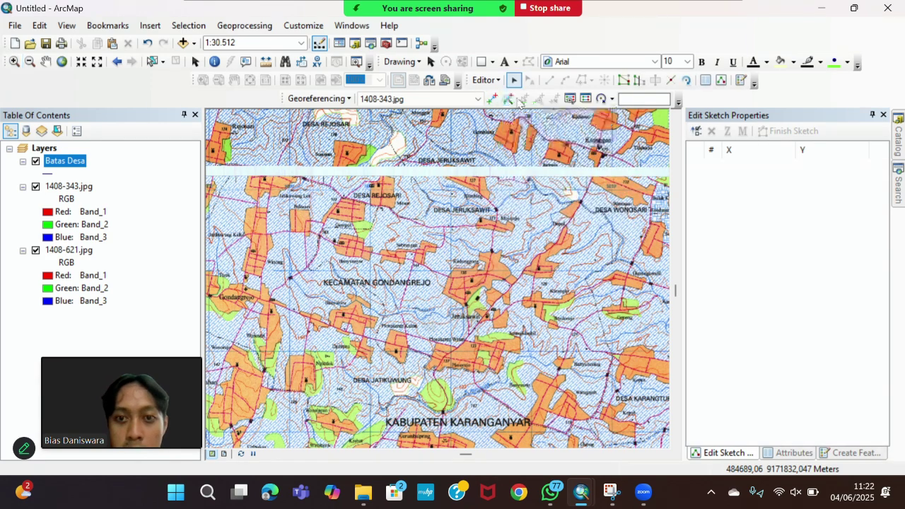
left_click(741, 80)
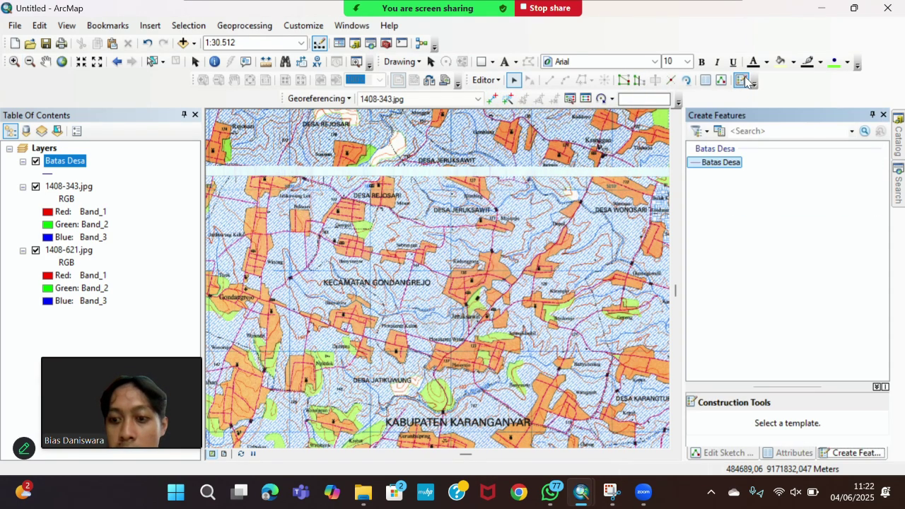
Step: Restart the edit session and activate the Batas Desa template for drawing lines
double_click(708, 162)
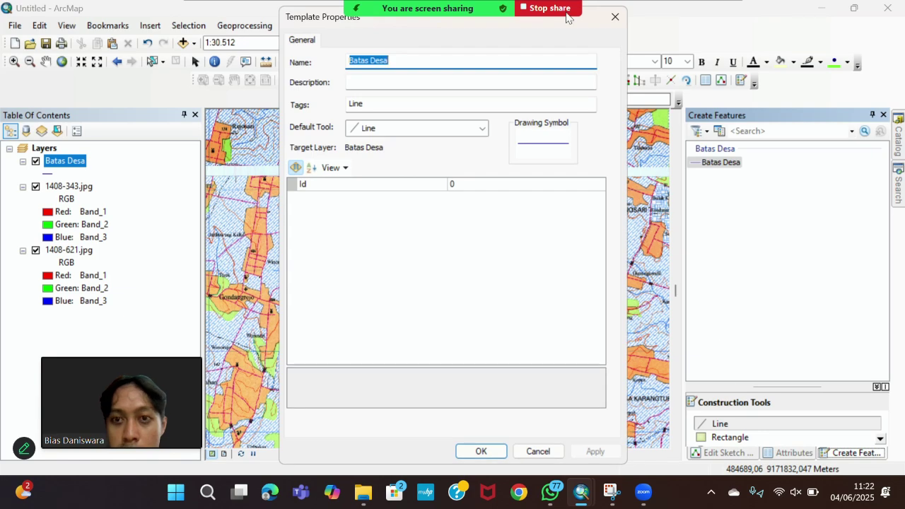
left_click(615, 16)
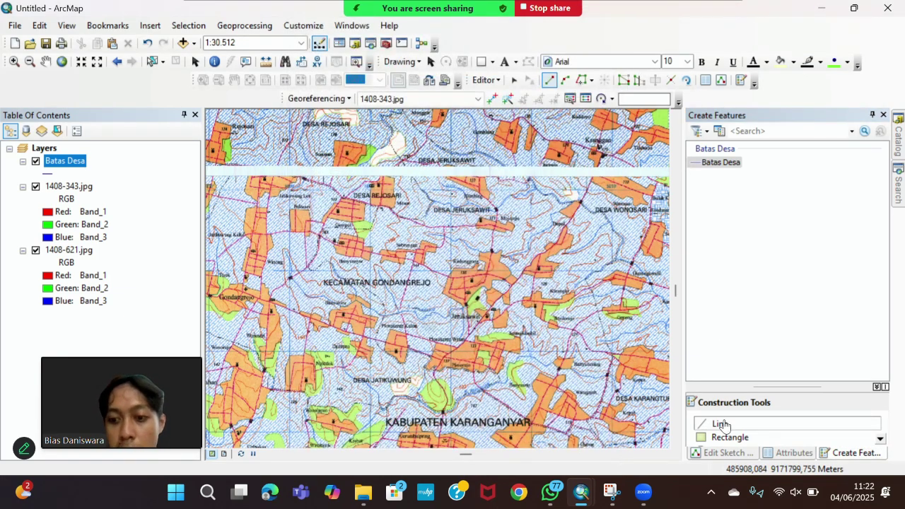
scroll(472, 113, "up", 3)
left_click(485, 80)
left_click(495, 109)
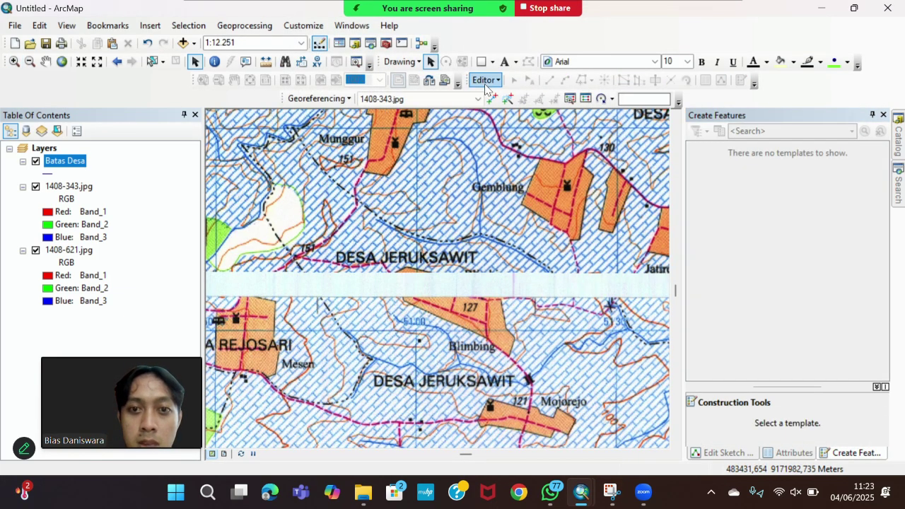
left_click(486, 82)
left_click(516, 95)
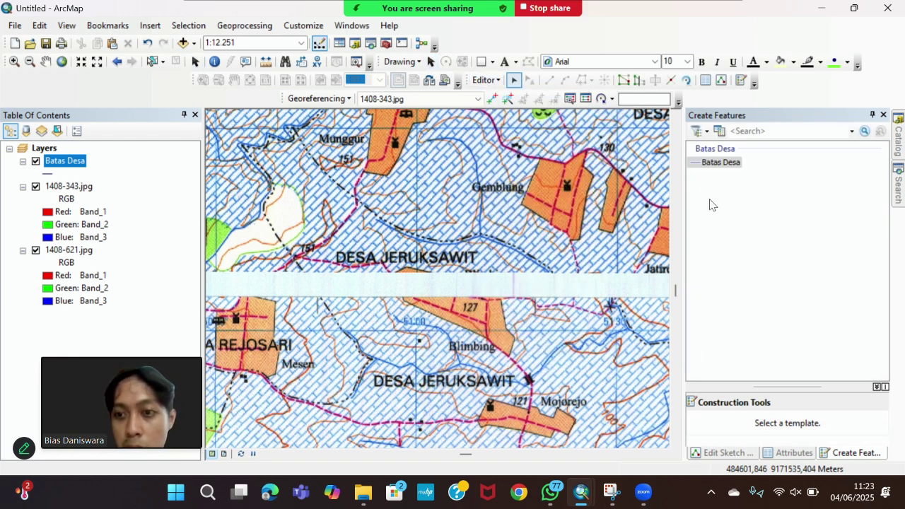
left_click(719, 162)
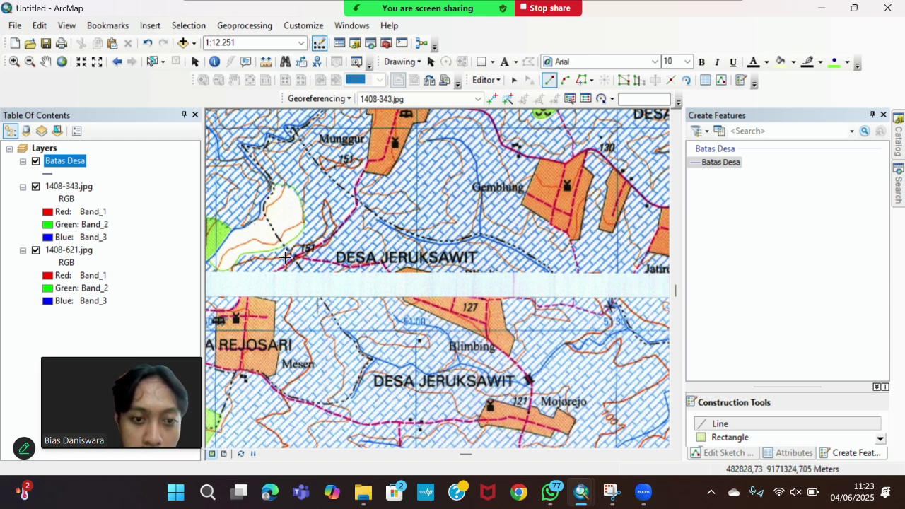
Step: Trace about 2 km of the dashed village boundary between Rejosari and Jeruksawit, from southwest of Munggur across the sheet gap to Mesen
left_click(253, 161)
left_click(273, 183)
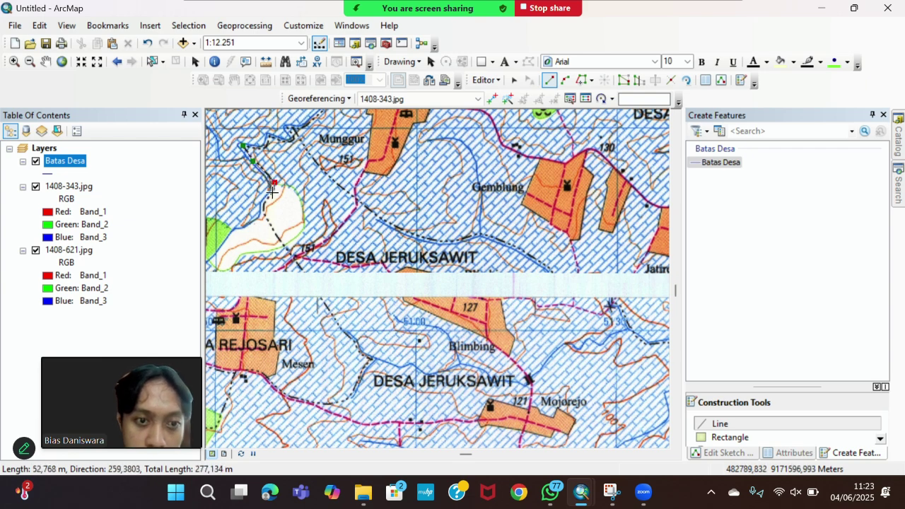
left_click(273, 194)
left_click(262, 208)
left_click(273, 227)
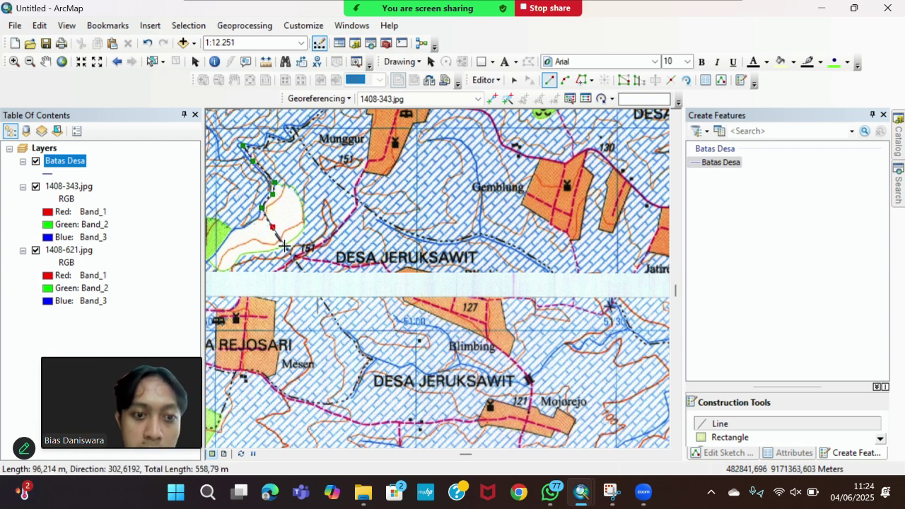
left_click(287, 250)
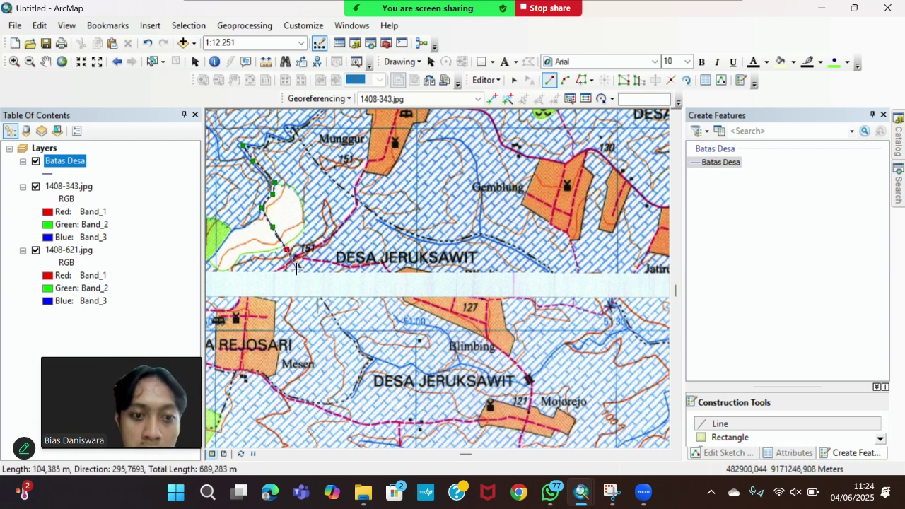
left_click(326, 304)
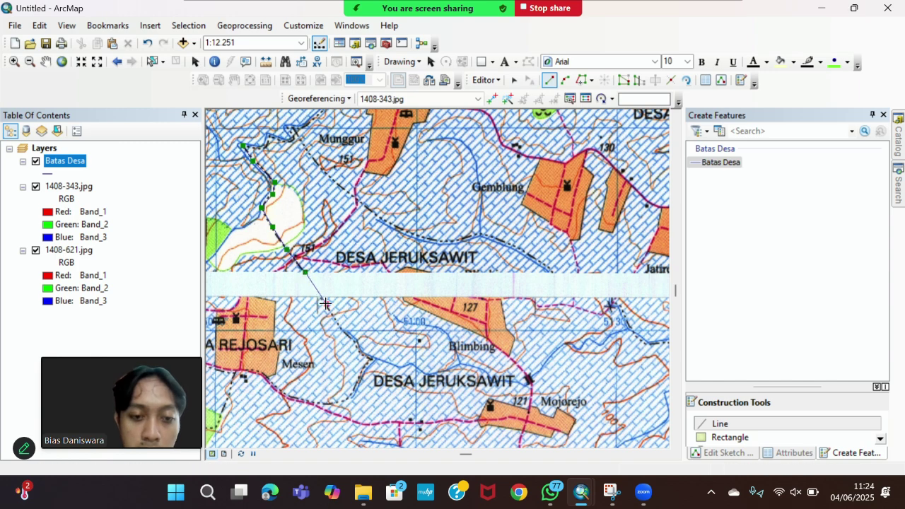
left_click(372, 359)
left_click(363, 369)
left_click(353, 397)
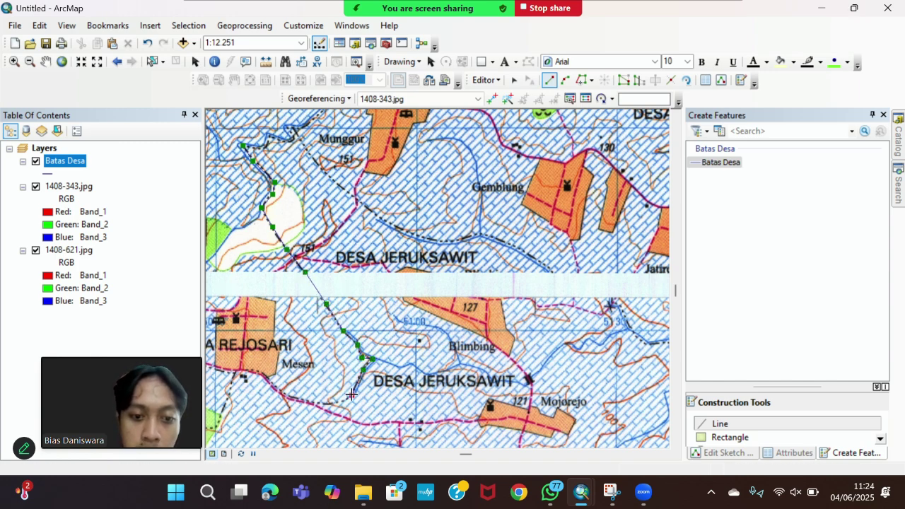
left_click(332, 403)
left_click(292, 399)
left_click(275, 385)
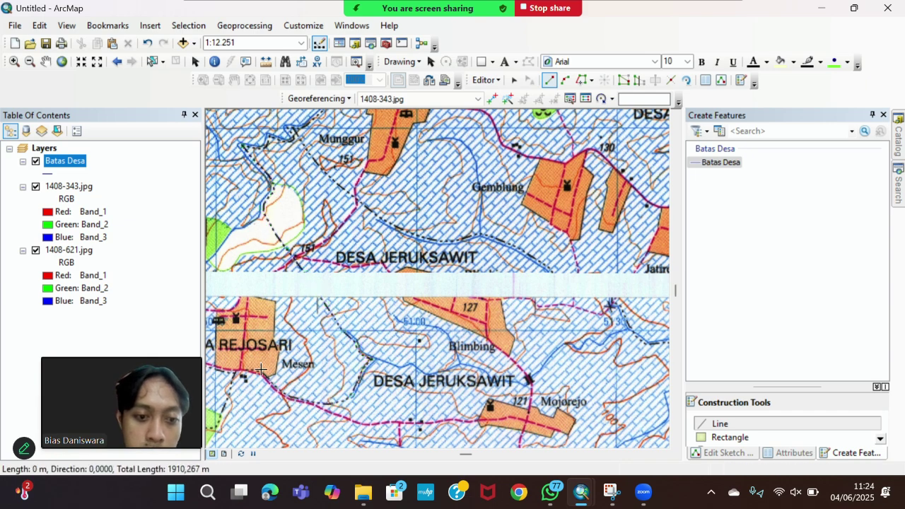
left_click(261, 371)
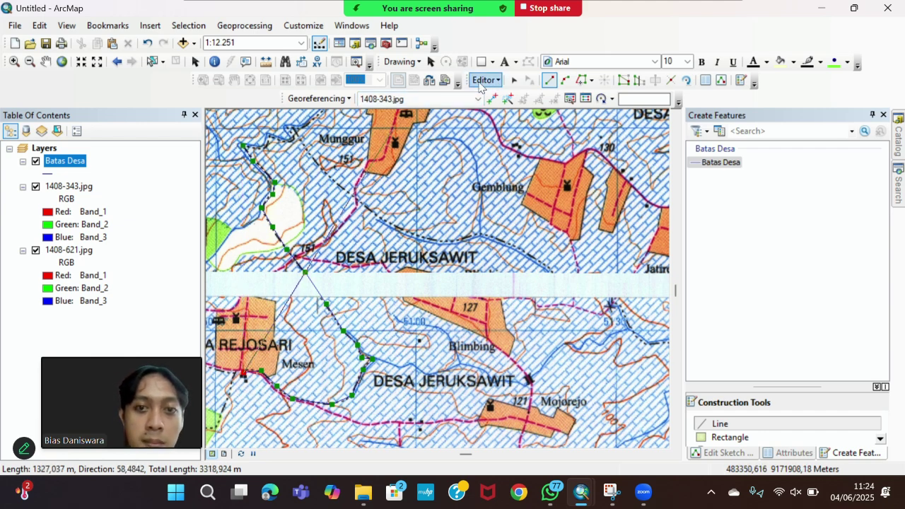
left_click(485, 80)
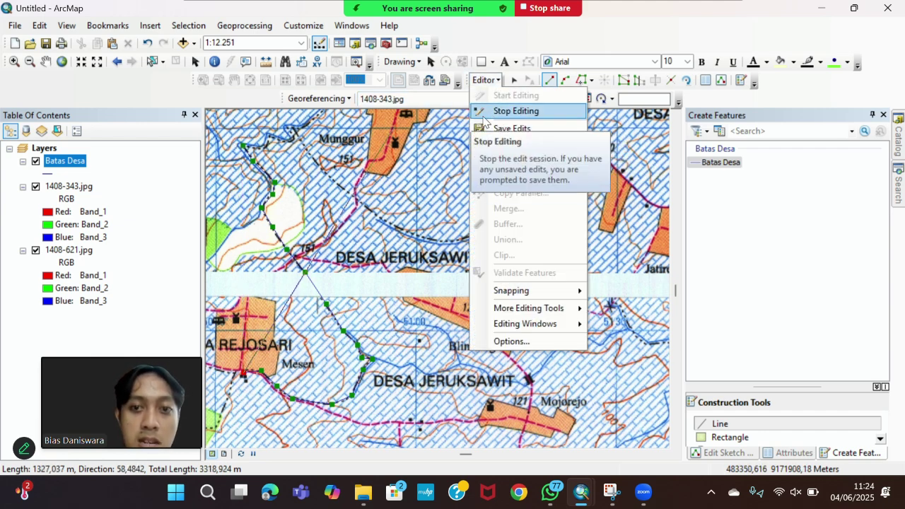
key("Escape")
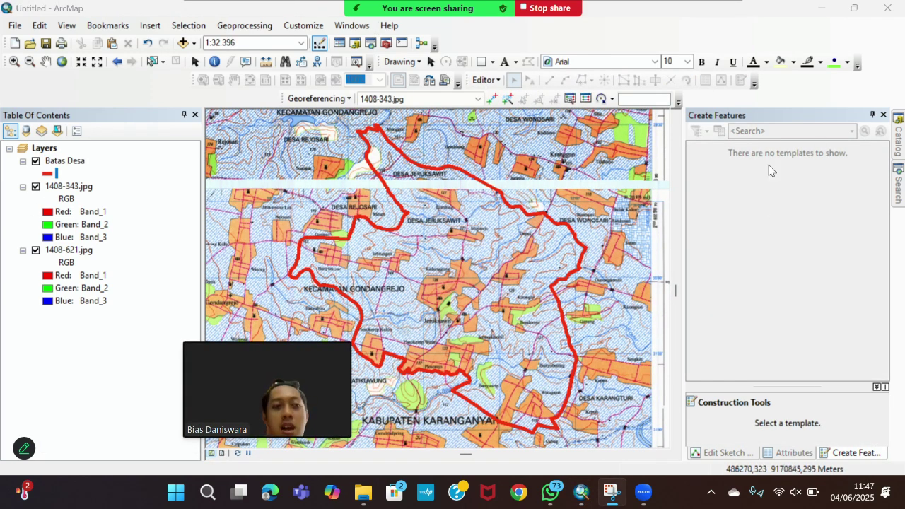
left_click(487, 80)
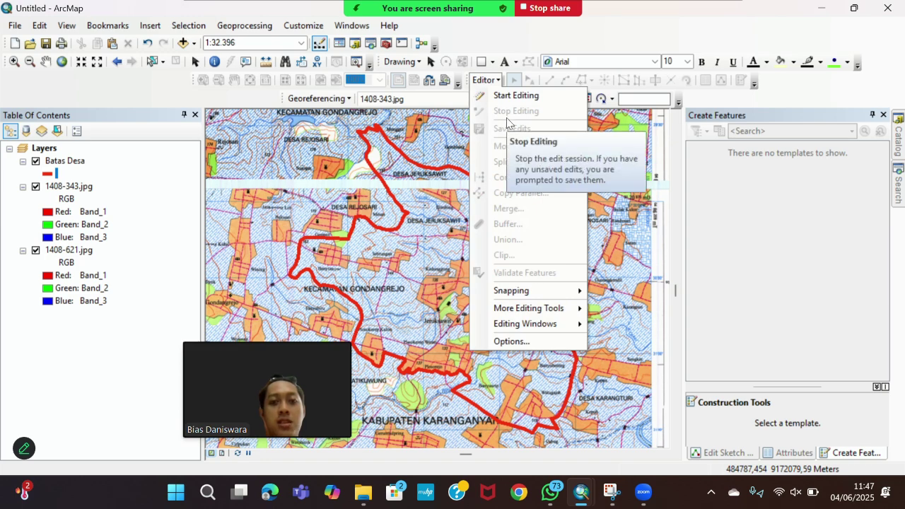
key("Escape")
Step: Start a new shapefile in the BAHAN dan JURNAL folder connection, named Pemukiman, with the feature type Polygon
left_click(898, 141)
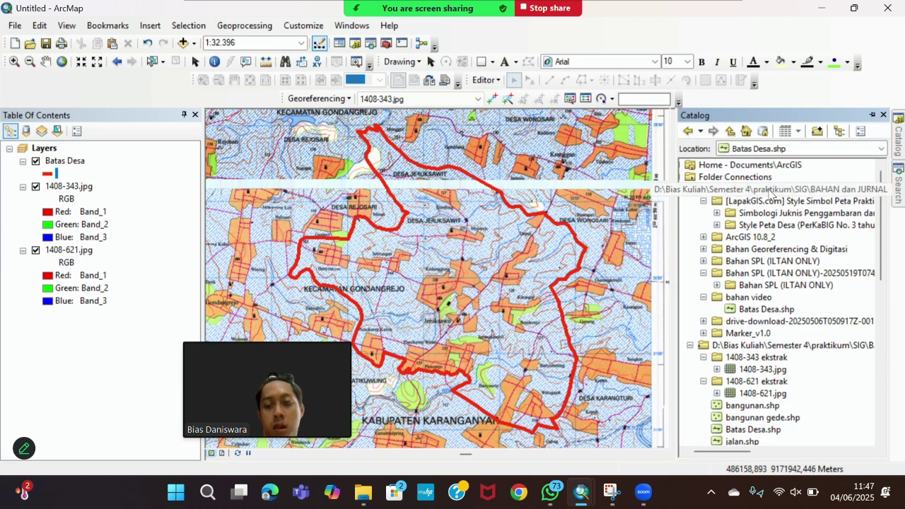
right_click(771, 191)
mouse_move(806, 278)
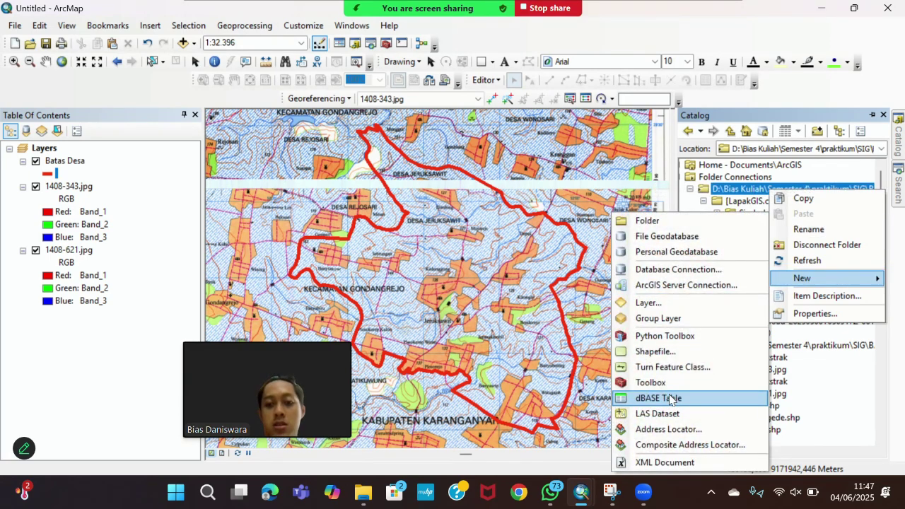
left_click(656, 351)
key("BackSpace")
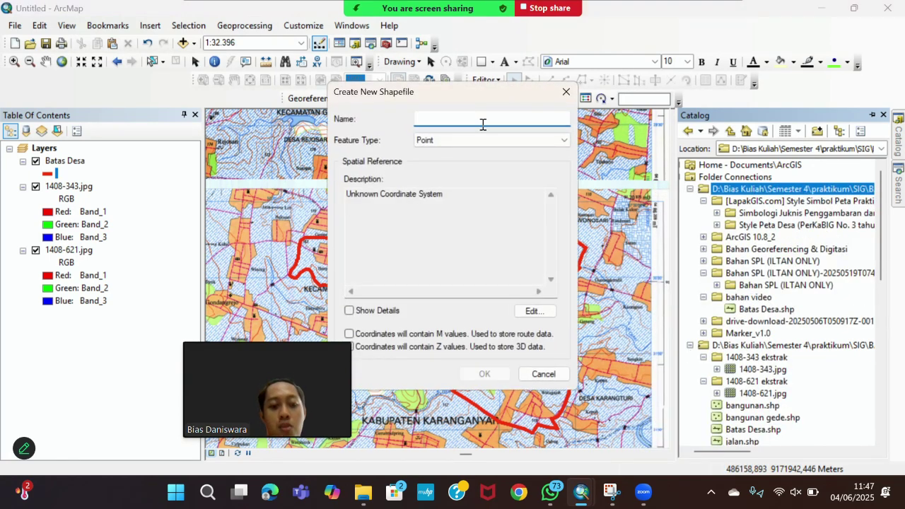
left_click(506, 140)
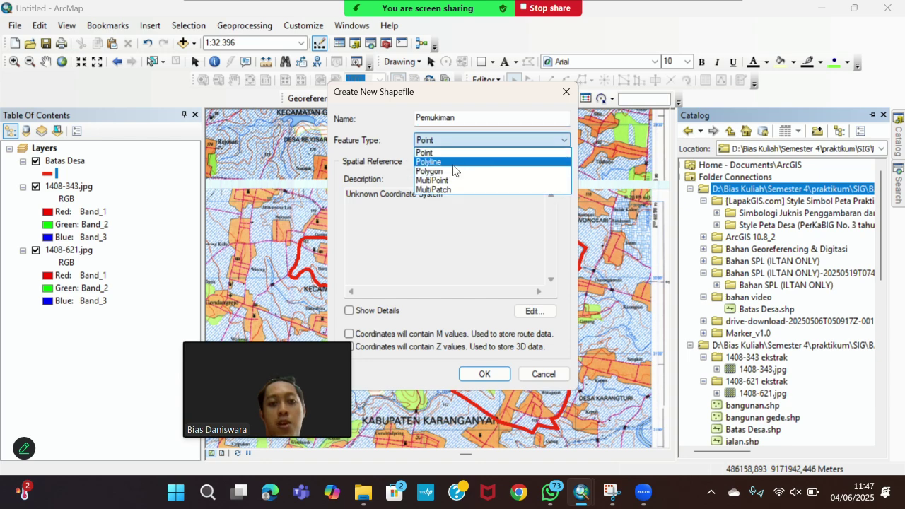
left_click(453, 171)
Step: Assign the WGS 1984 UTM Zone 49S coordinate system to the Pemukiman shapefile and create it
left_click(534, 311)
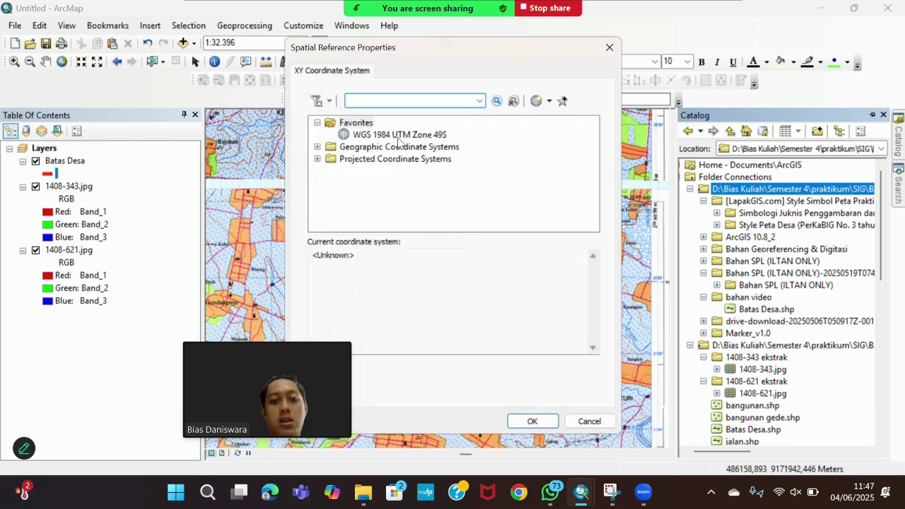
left_click(399, 135)
left_click(533, 421)
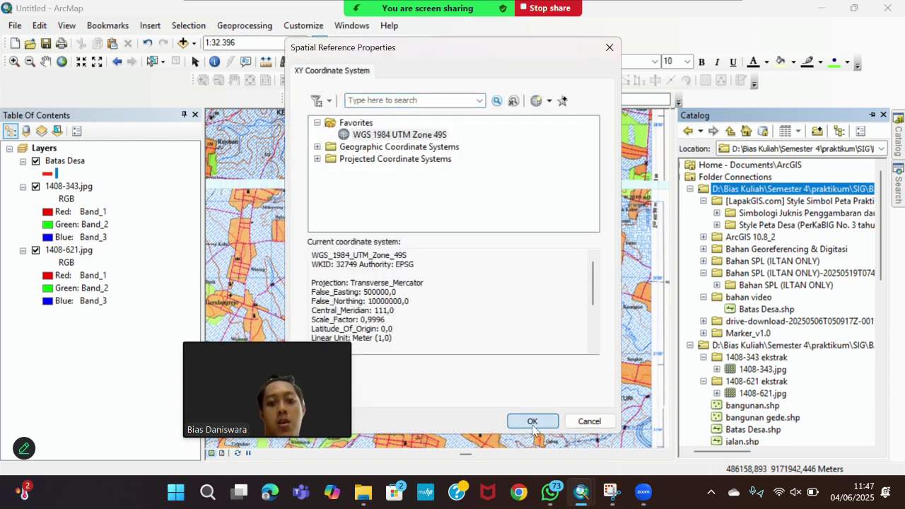
left_click(485, 374)
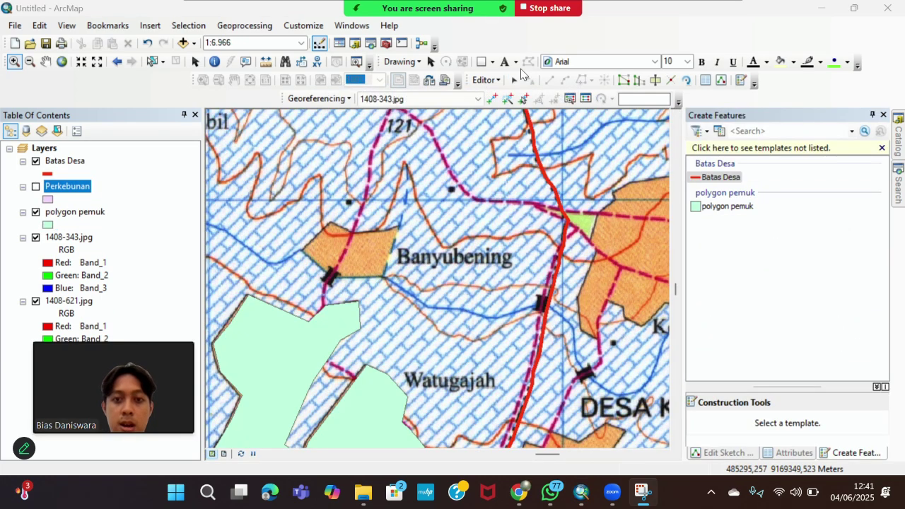
Step: Digitize the orange settlement area beside Banyubening as a polygon pemuk feature, about 664 m in perimeter
left_click(486, 79)
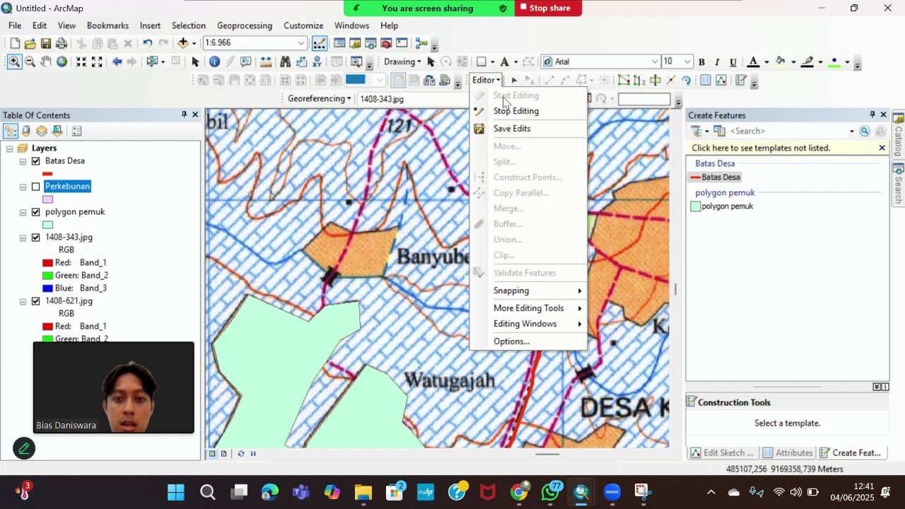
left_click(481, 81)
left_click(721, 207)
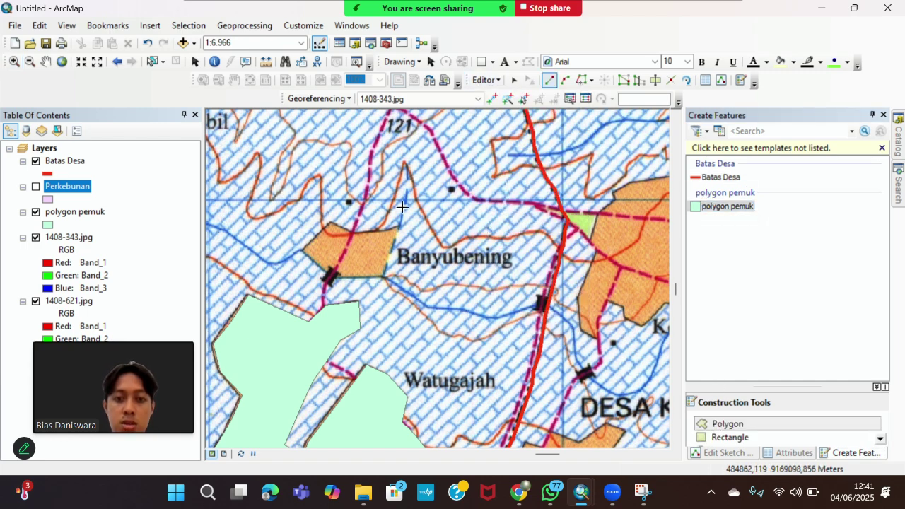
left_click(330, 223)
left_click(302, 248)
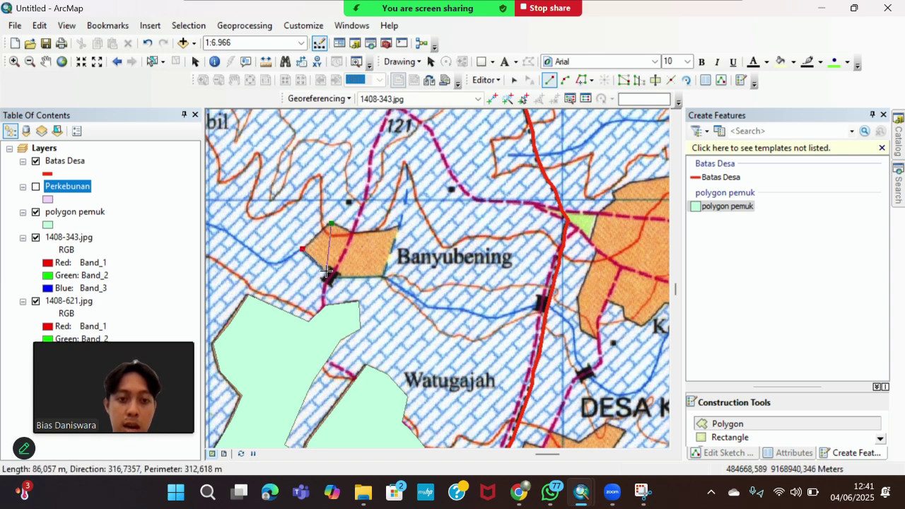
left_click(328, 275)
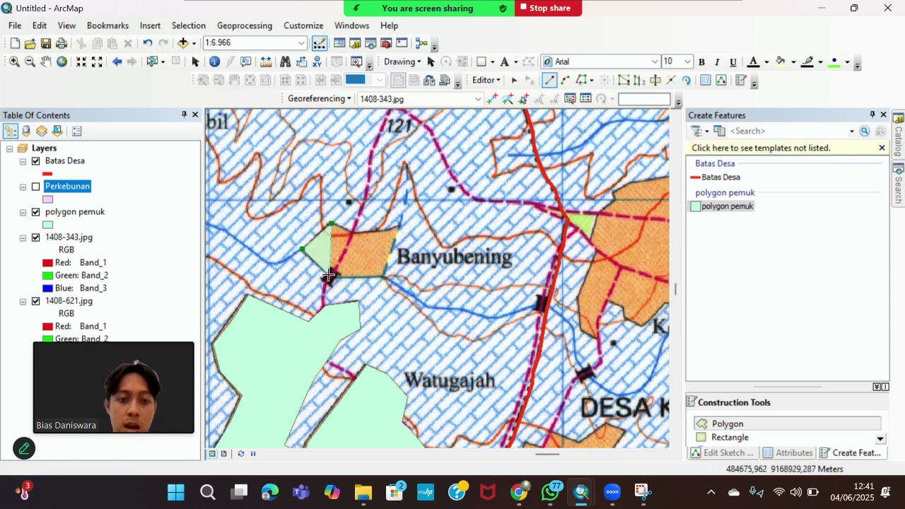
left_click(387, 275)
left_click(398, 226)
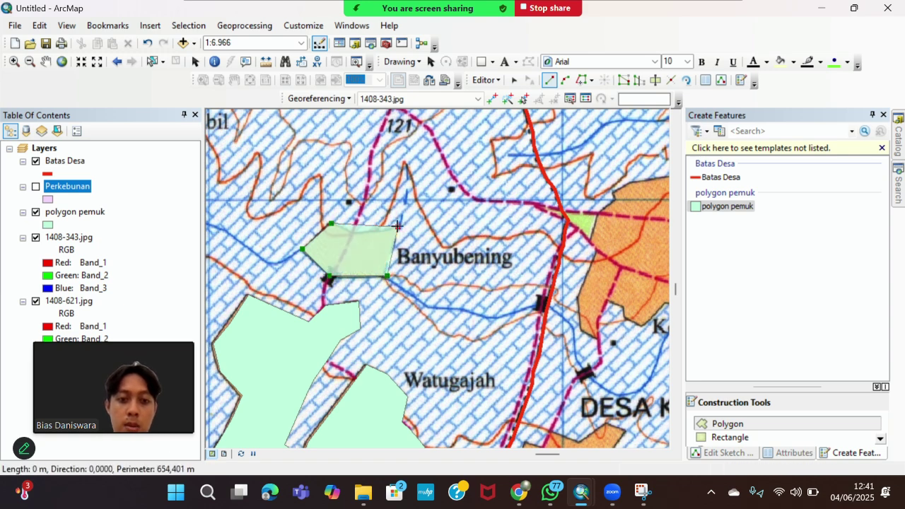
left_click(353, 232)
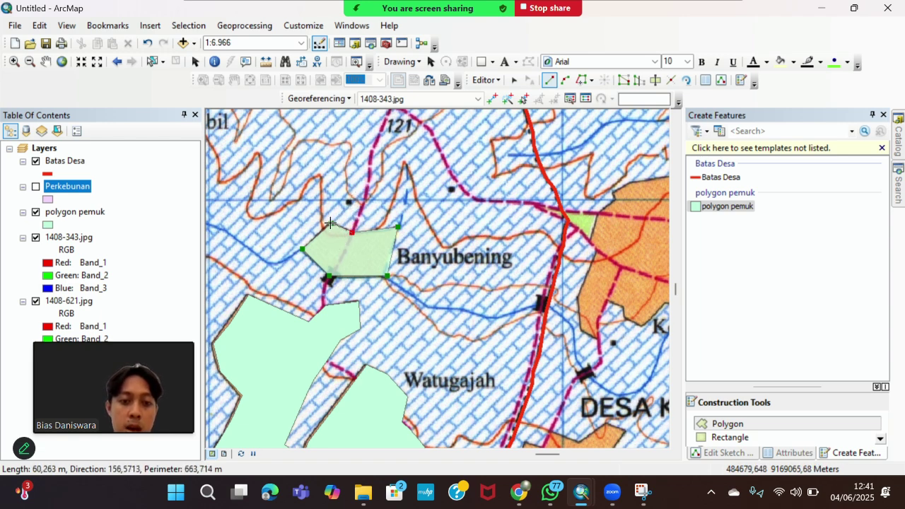
double_click(331, 224)
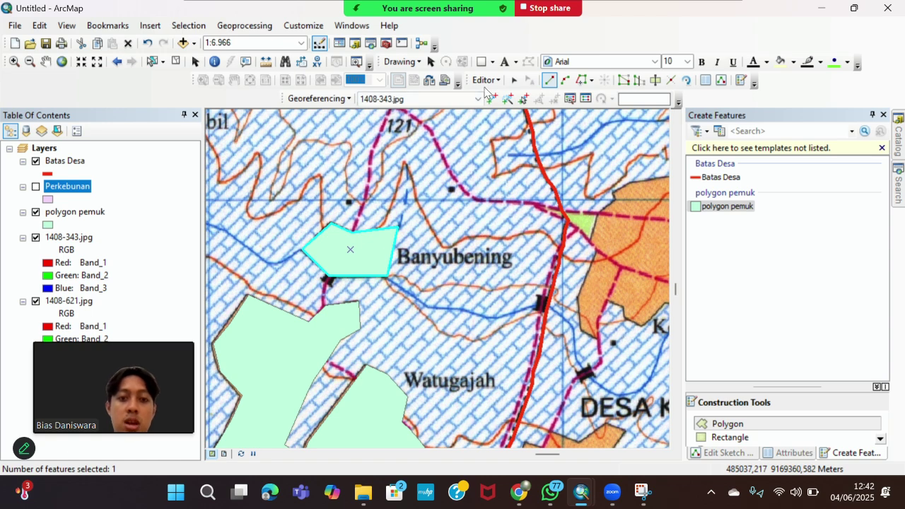
Step: Save the settlement edits and end the edit session
left_click(487, 80)
left_click(499, 127)
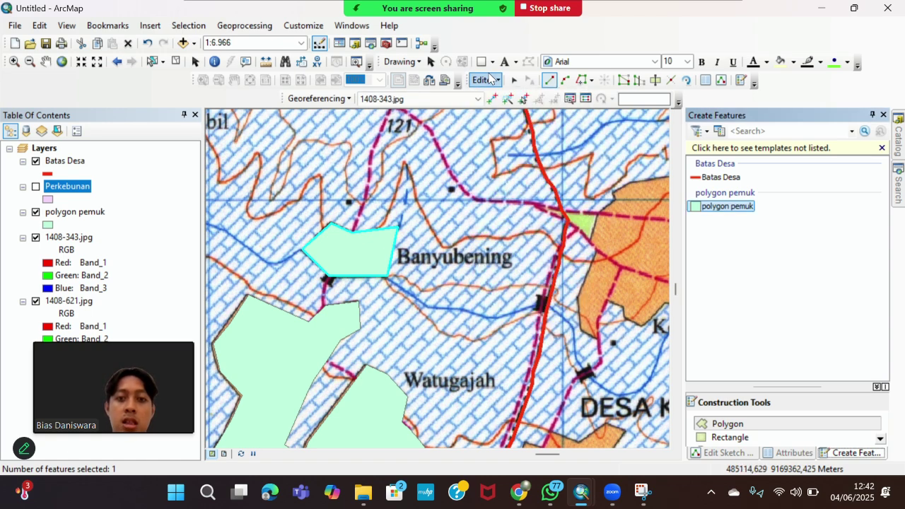
left_click(488, 80)
left_click(507, 113)
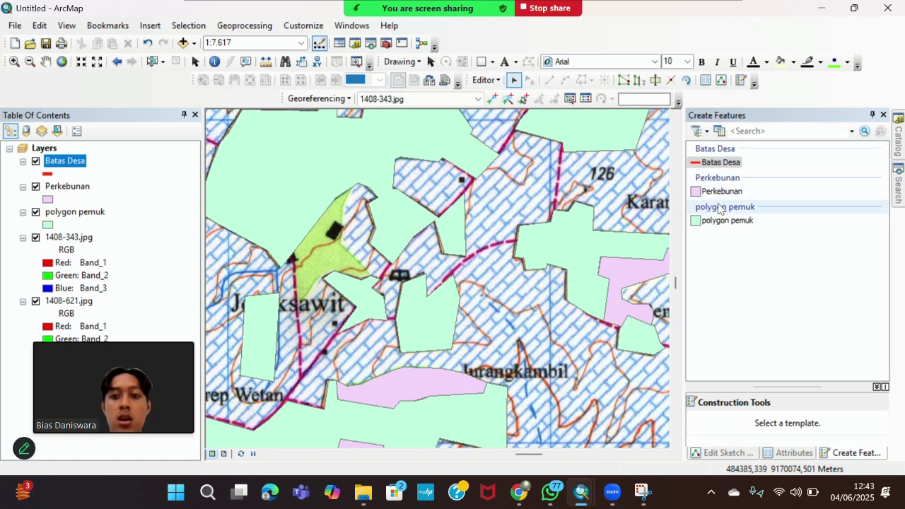
Step: Digitize the green plantation area beside Jeruksawit as a Perkebunan polygon, about 942 m in perimeter
left_click(723, 191)
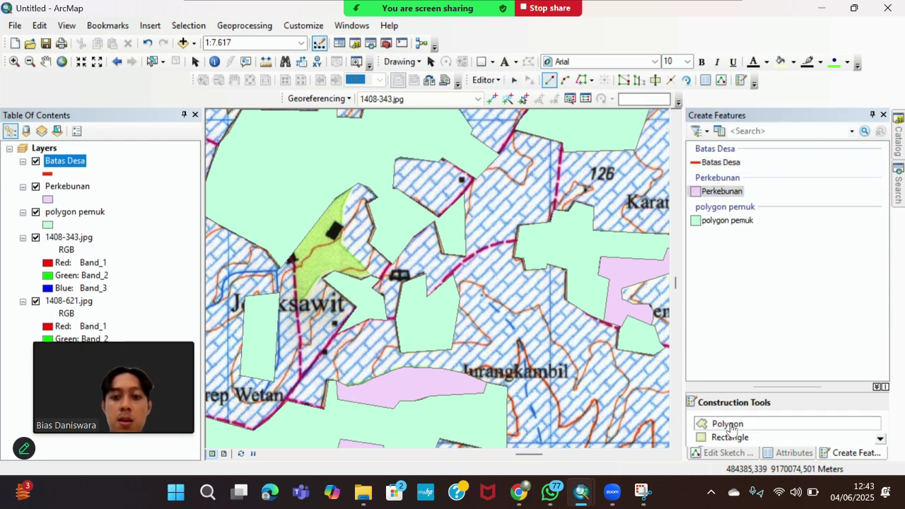
left_click(350, 188)
left_click(342, 206)
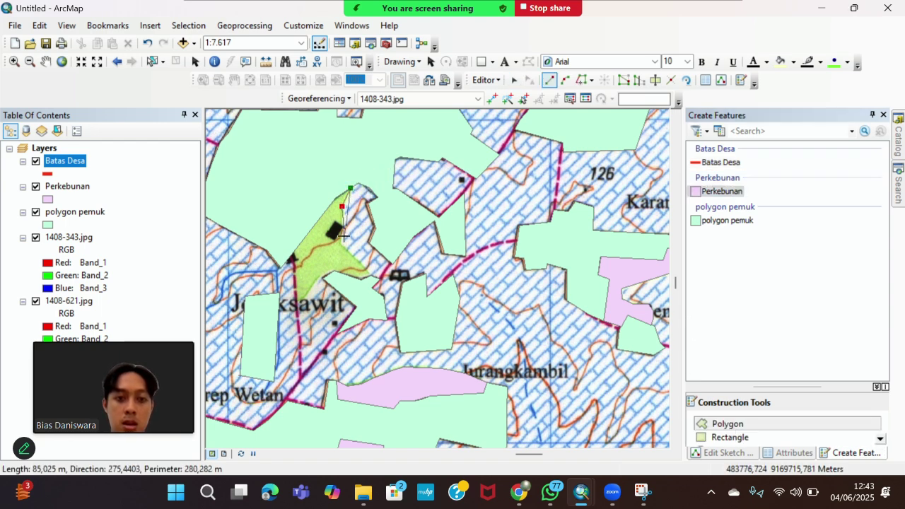
left_click(341, 246)
left_click(369, 275)
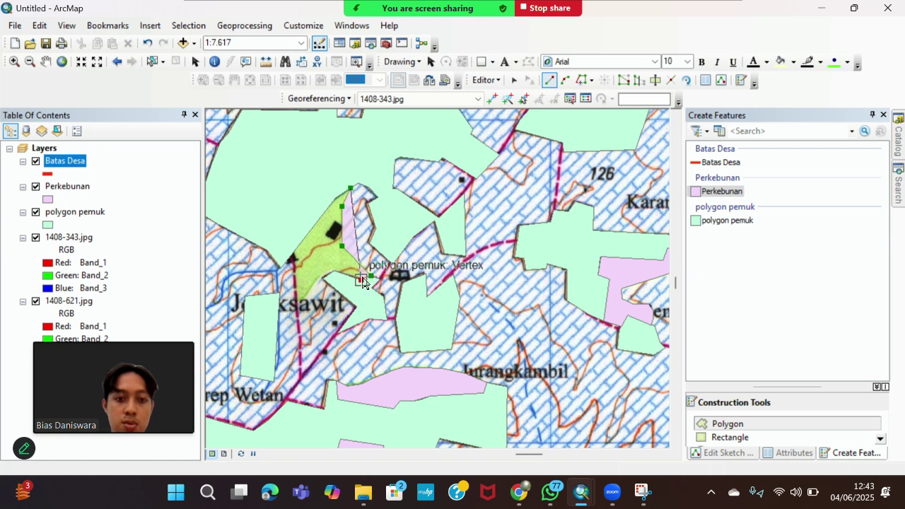
left_click(361, 280)
left_click(334, 271)
left_click(322, 278)
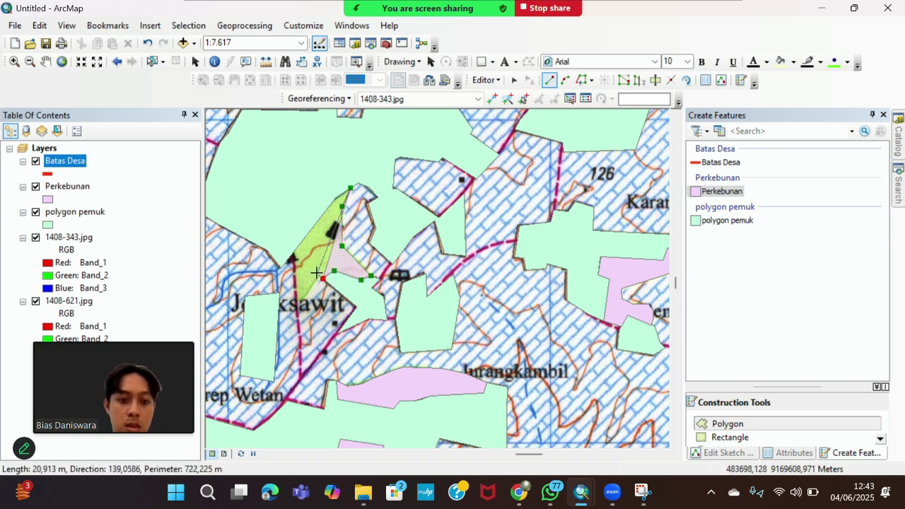
key("ctrl+z")
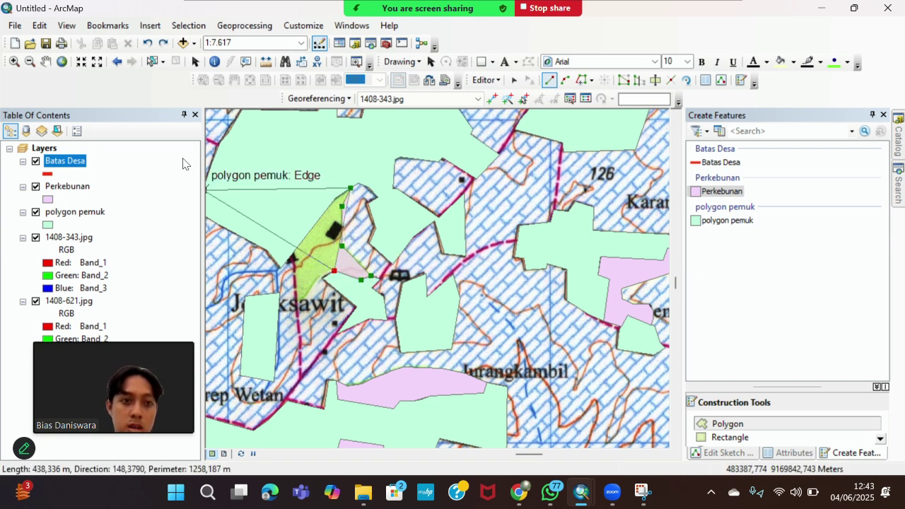
scroll(318, 279, "down", 2)
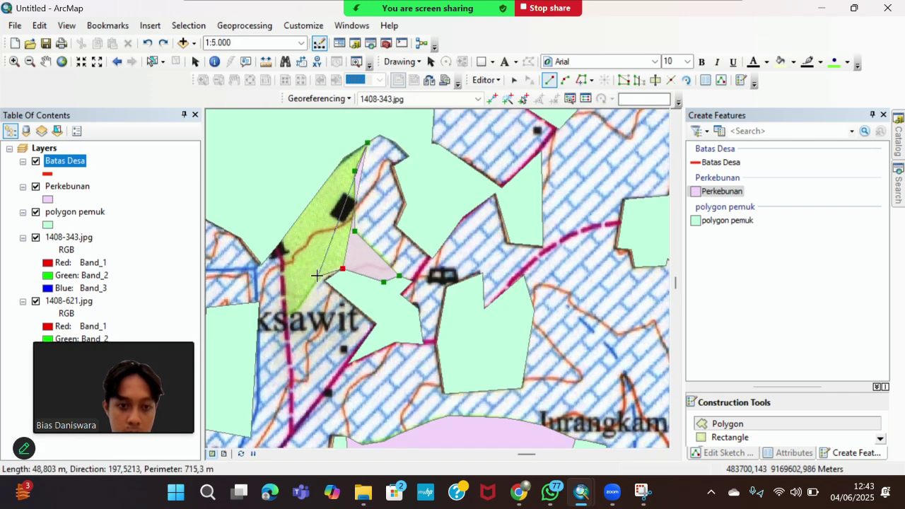
left_click(318, 277)
left_click(305, 300)
left_click(286, 316)
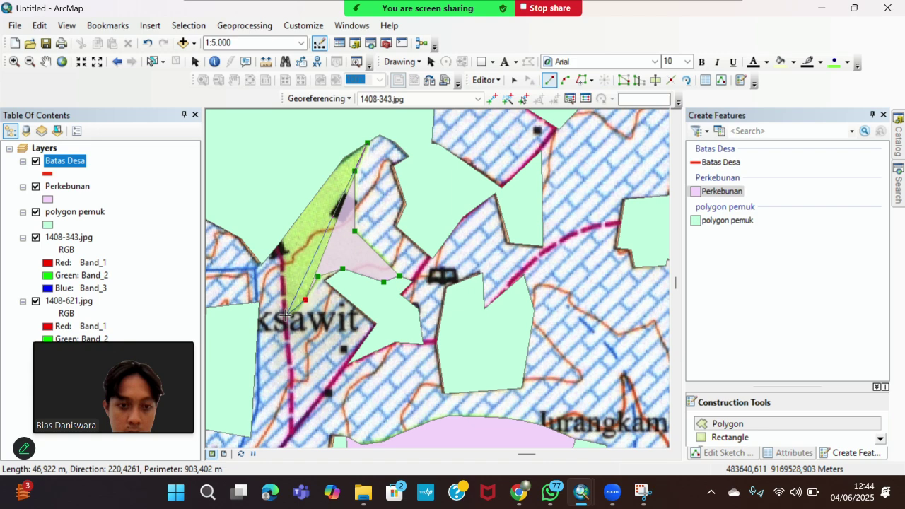
left_click(276, 246)
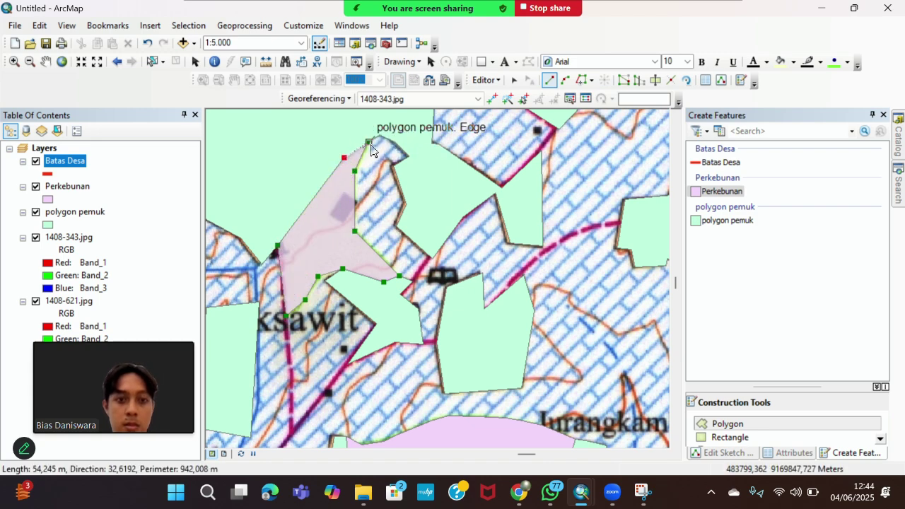
double_click(373, 150)
Step: Save the plantation edits and end the edit session
left_click(486, 80)
left_click(510, 128)
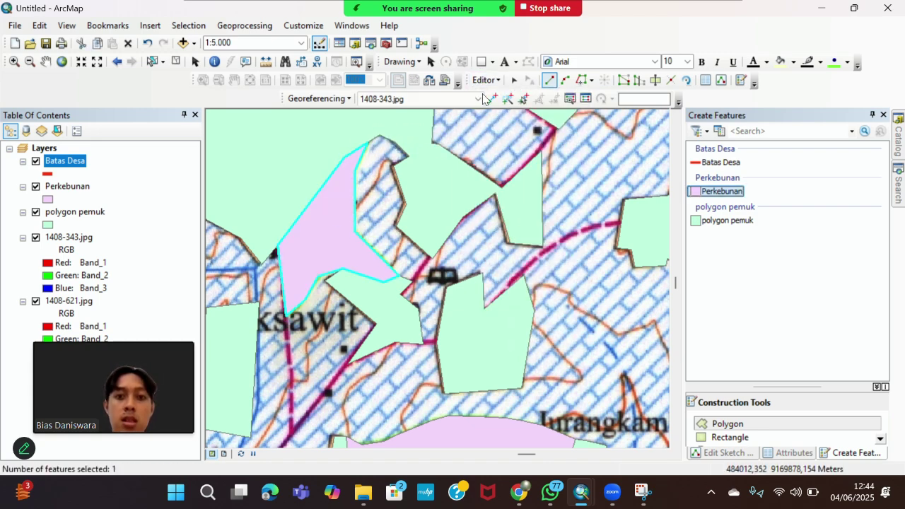
left_click(485, 80)
left_click(509, 112)
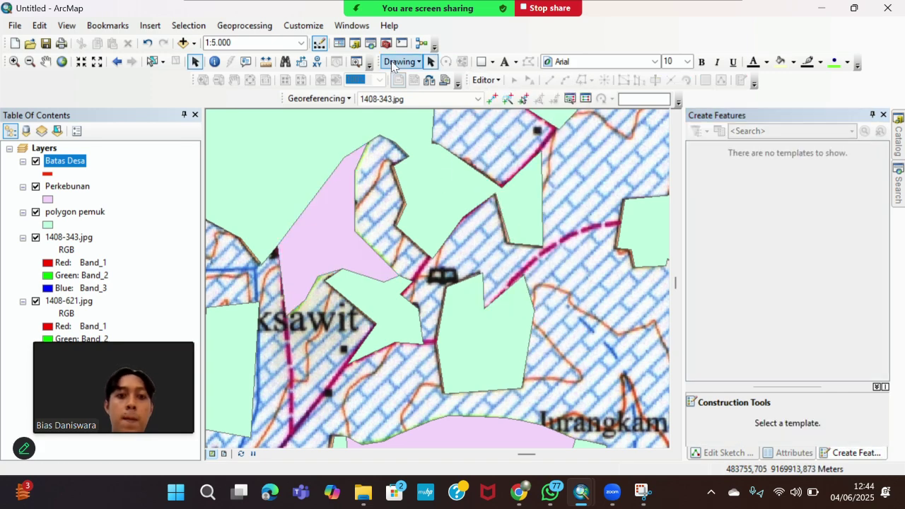
Step: Review the digitized layers across the whole village by hiding and restoring the 1408-343 and 1408-621 map sheets and the polygon pemuk layer
scroll(403, 263, "up", 8)
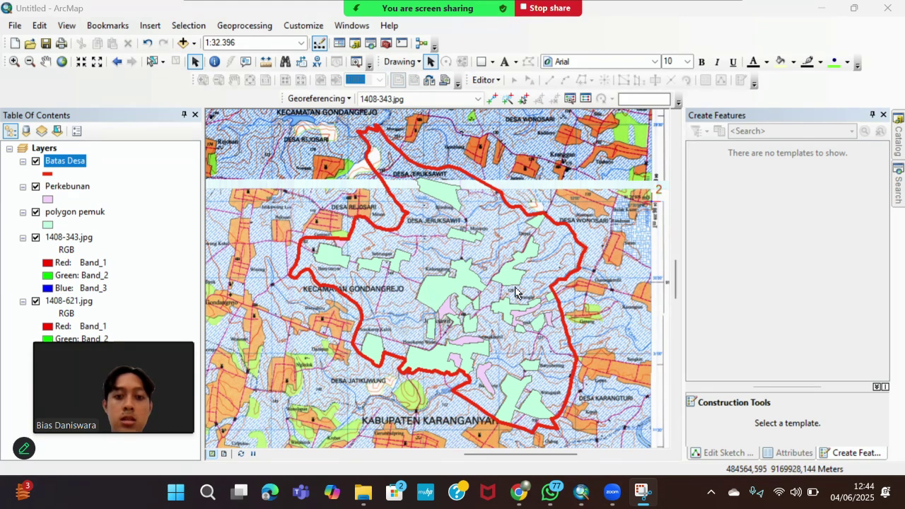
left_click(35, 239)
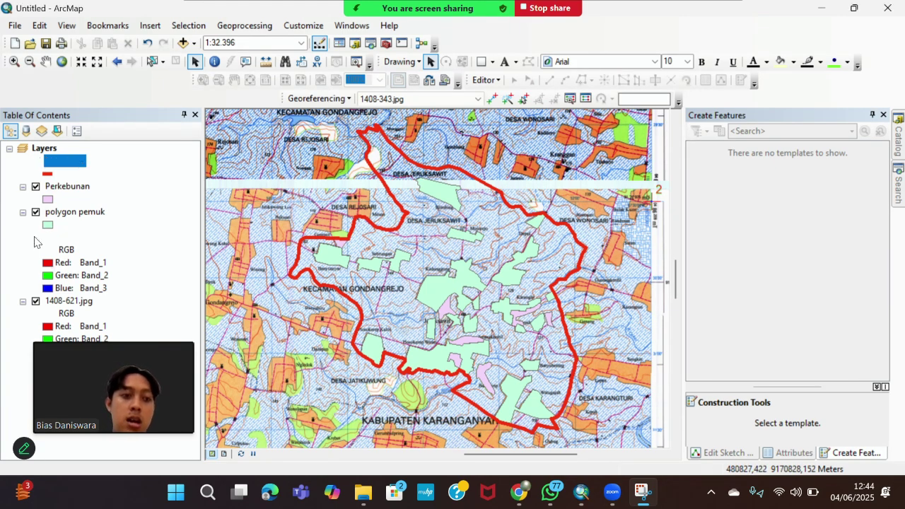
left_click(36, 302)
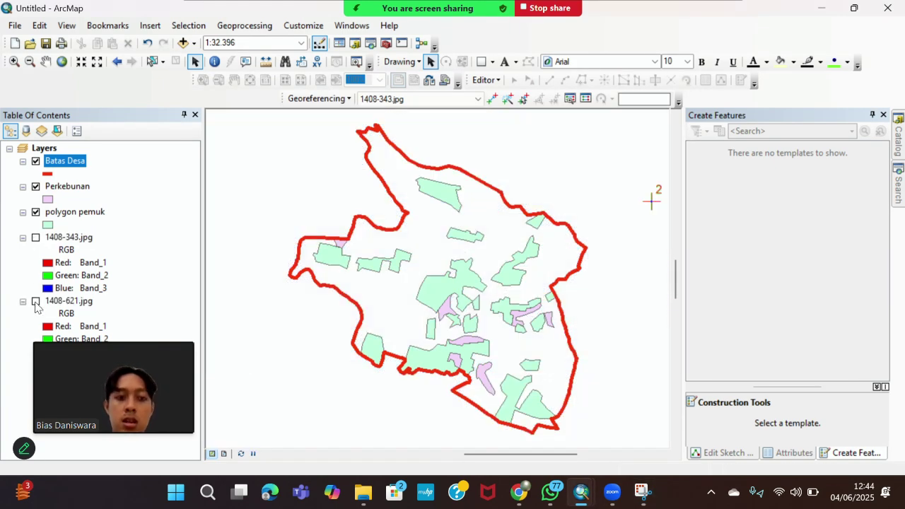
left_click(35, 302)
left_click(35, 212)
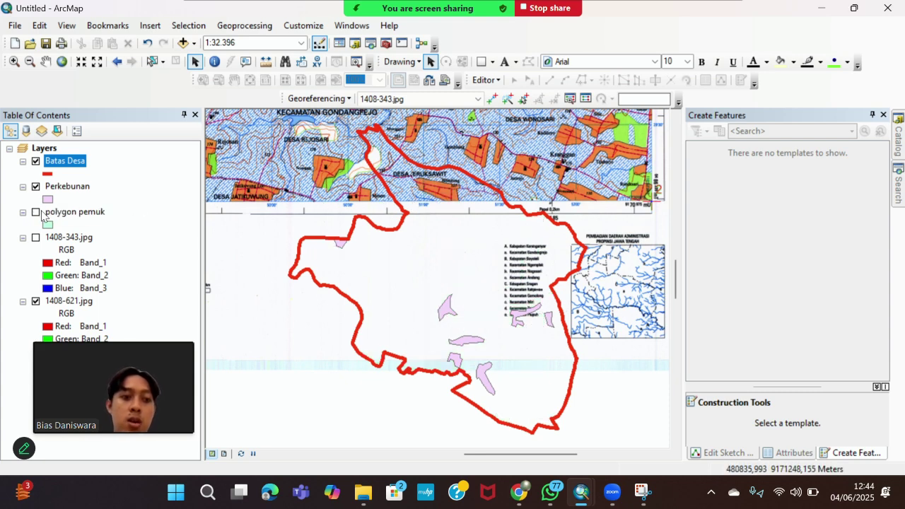
left_click(36, 213)
left_click(35, 237)
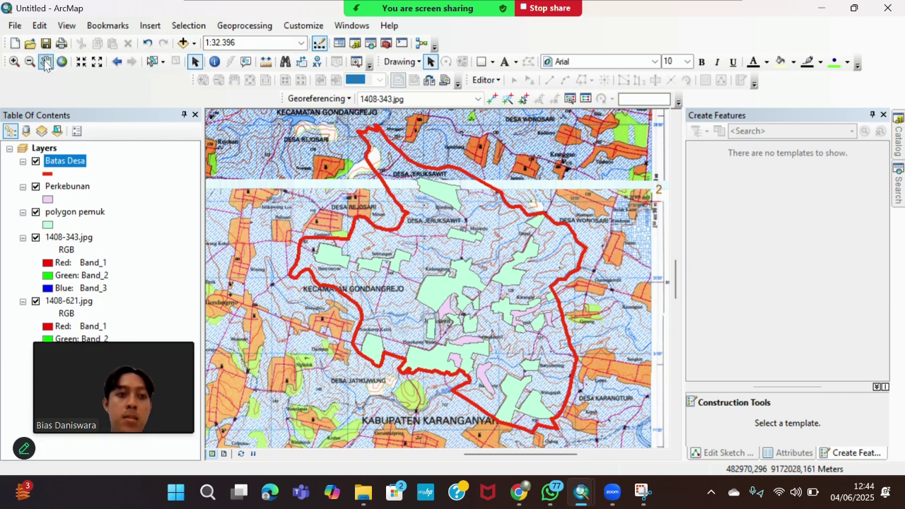
left_click(14, 61)
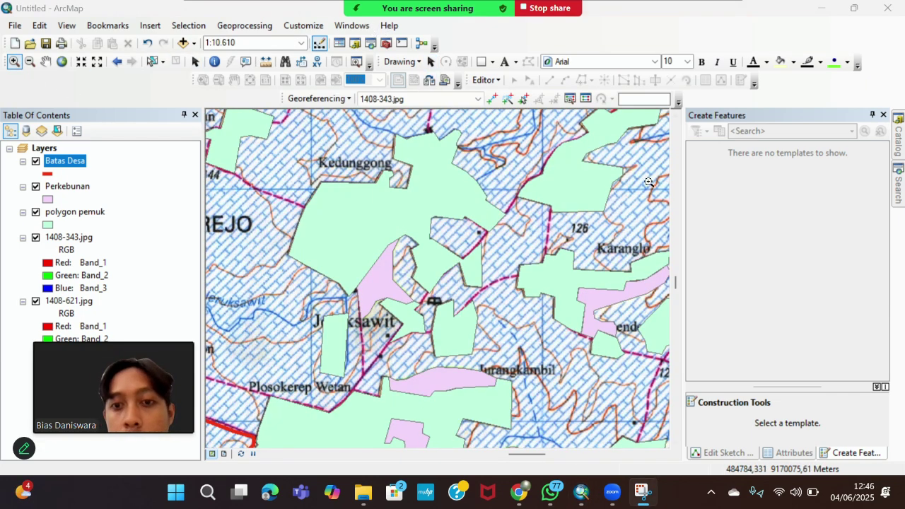
Step: Start a new shapefile in the bahan video folder, named masjid, with the feature type Point
left_click(900, 135)
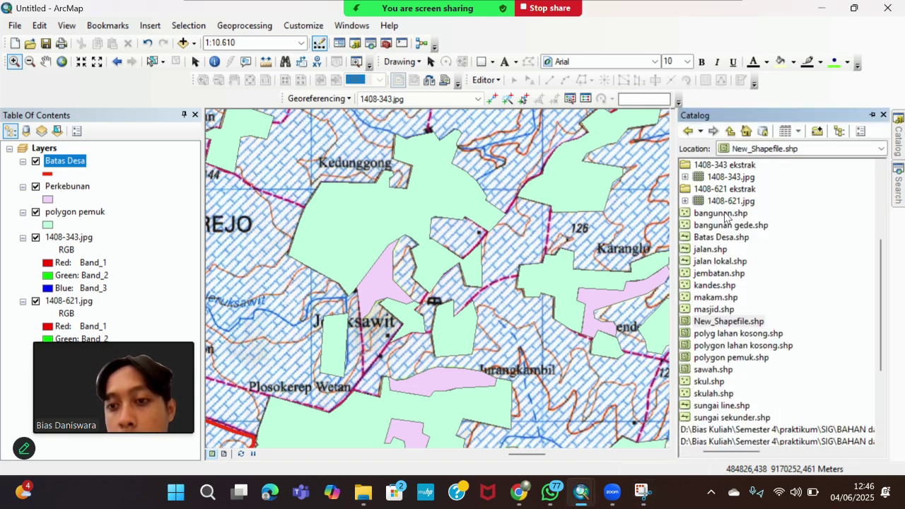
scroll(721, 234, "up", 4)
left_click(708, 264)
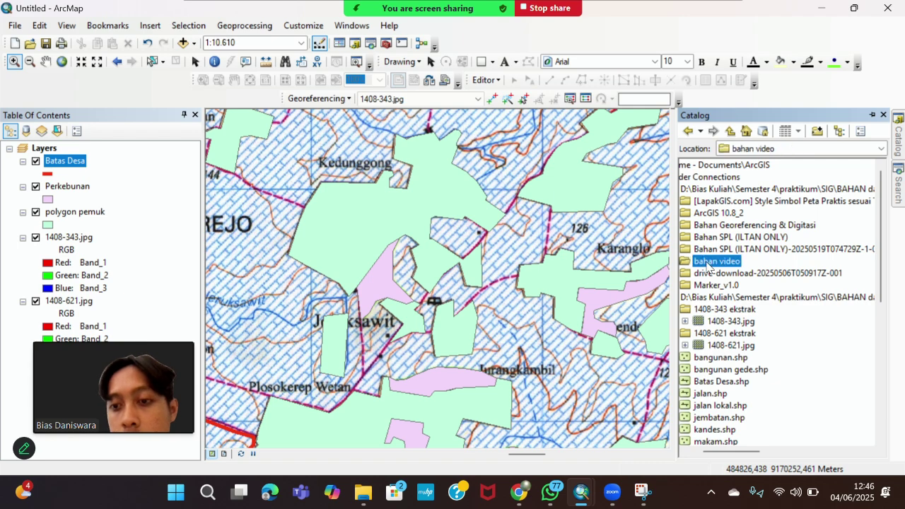
right_click(708, 263)
mouse_move(737, 350)
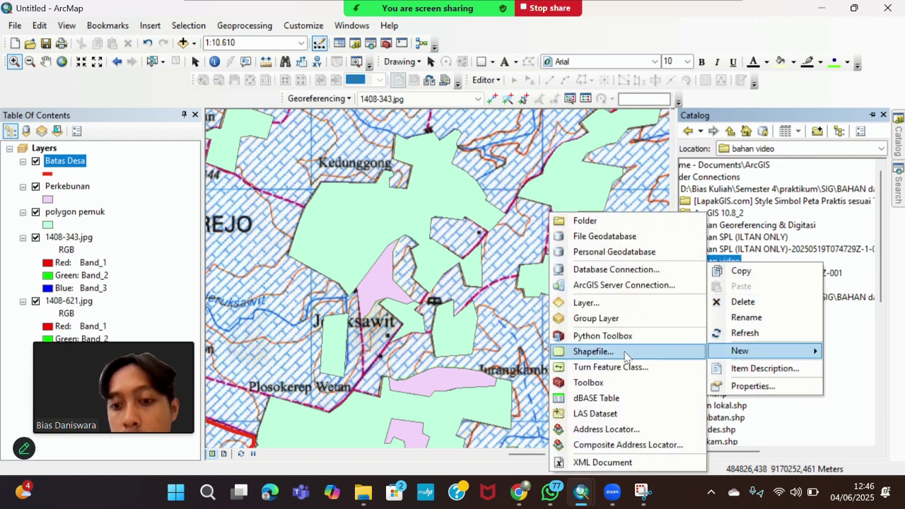
left_click(610, 351)
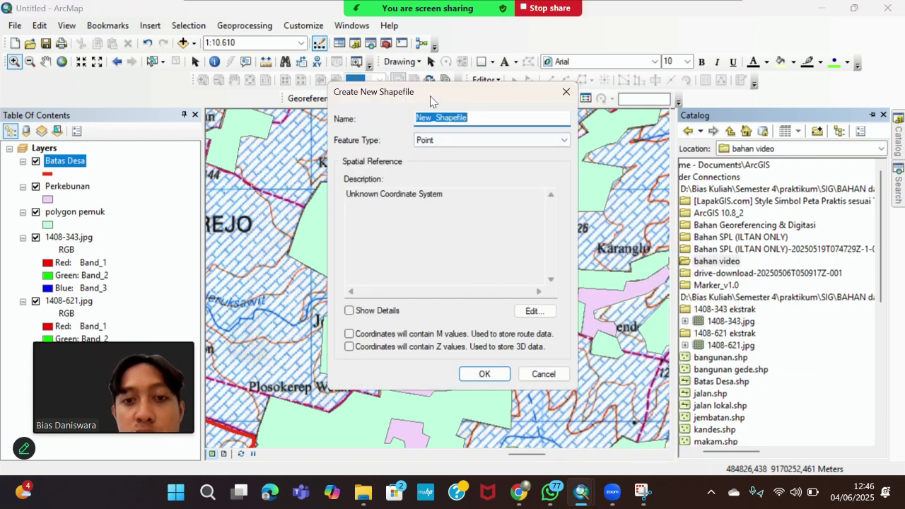
key("BackSpace")
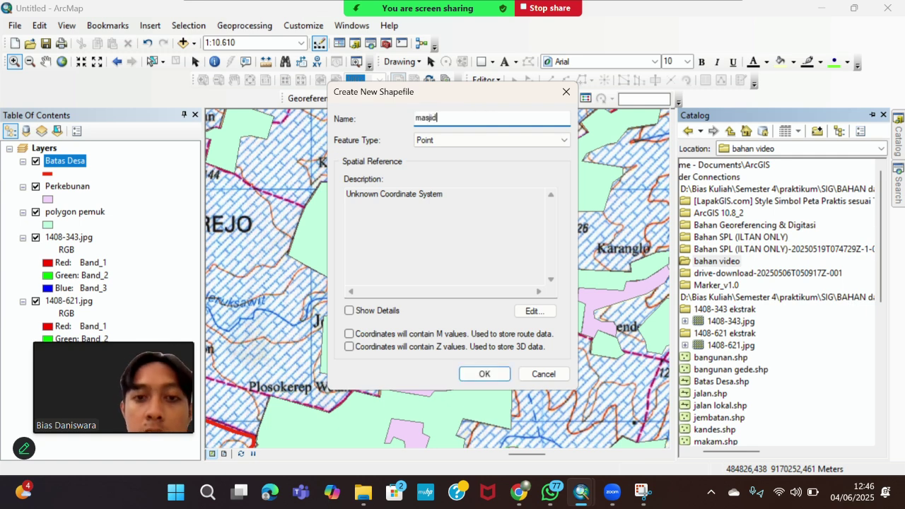
left_click(516, 140)
left_click(504, 143)
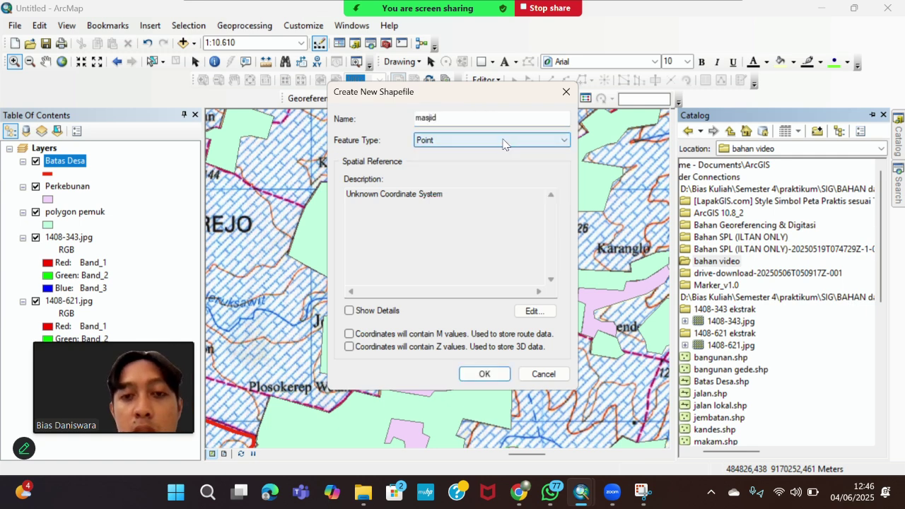
left_click(504, 144)
left_click(505, 141)
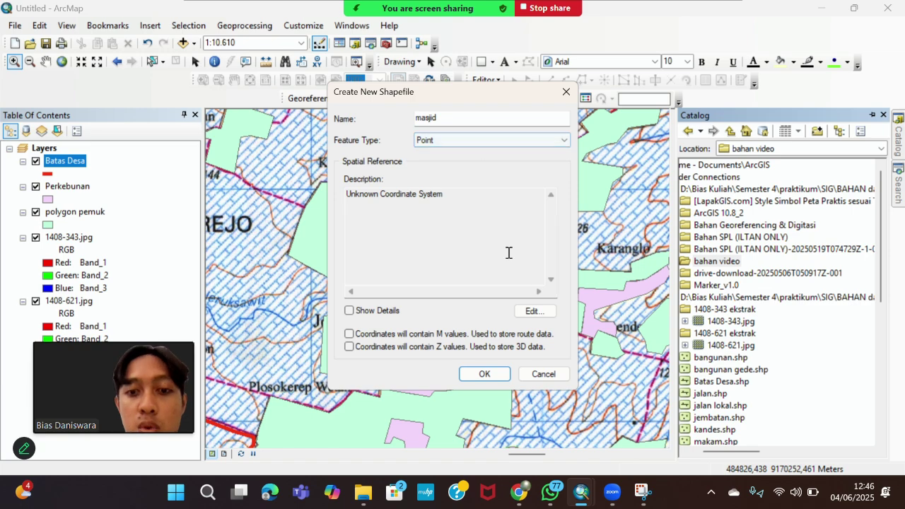
Step: Assign the WGS 1984 UTM Zone 49S coordinate system to the masjid shapefile, keeping its name and Point type
left_click(532, 312)
left_click(399, 135)
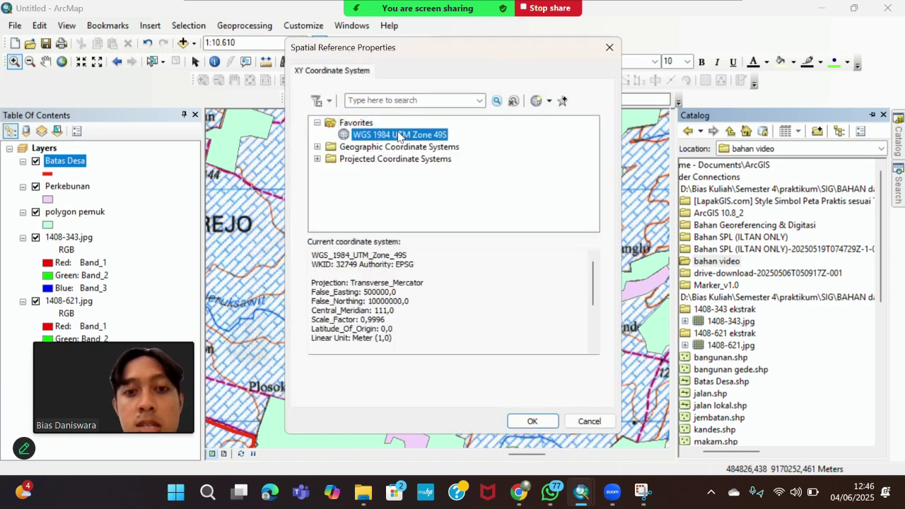
left_click(532, 423)
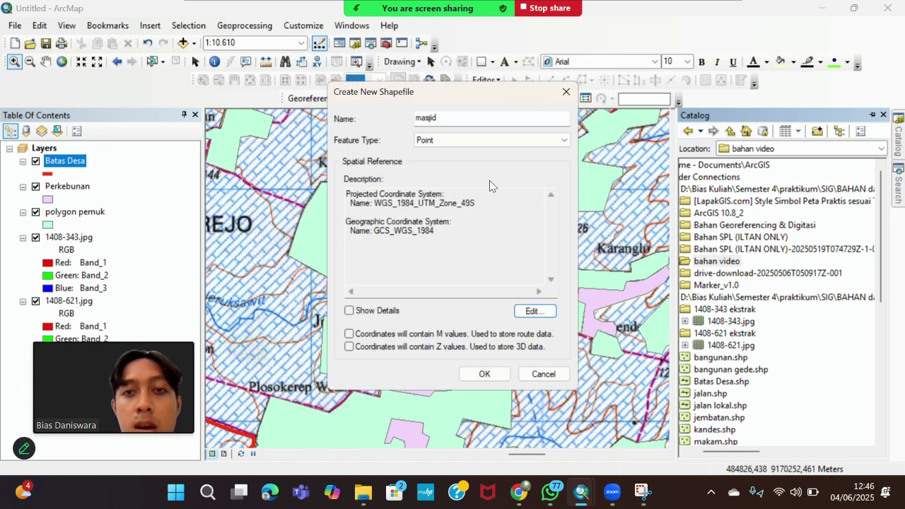
left_click_drag(465, 117, 394, 114)
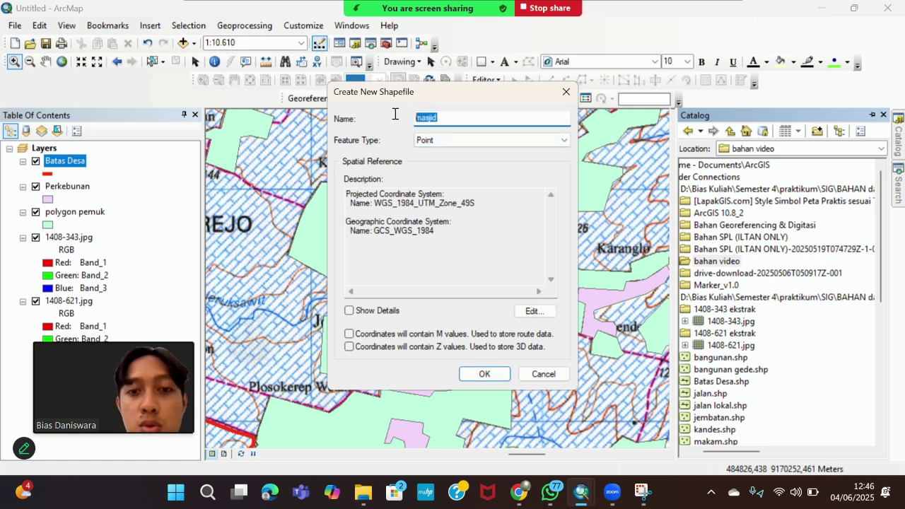
left_click(424, 140)
left_click(424, 145)
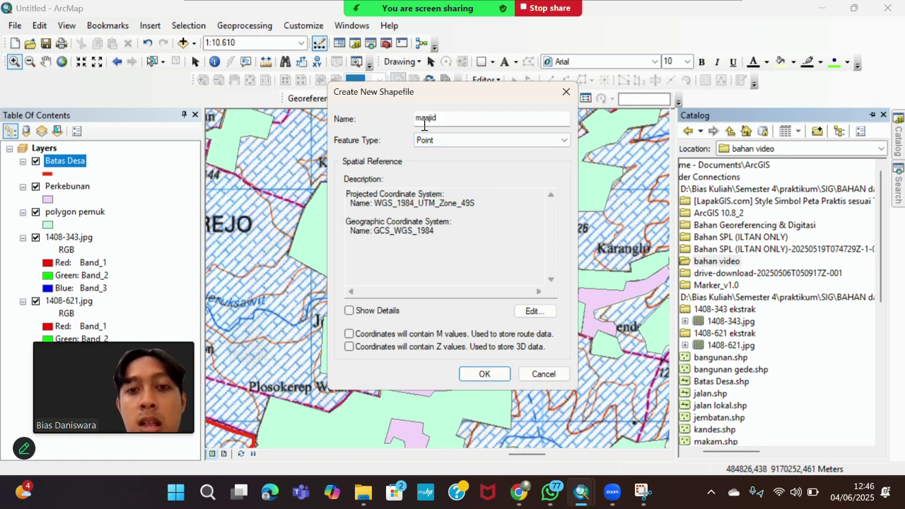
left_click_drag(450, 118, 401, 119)
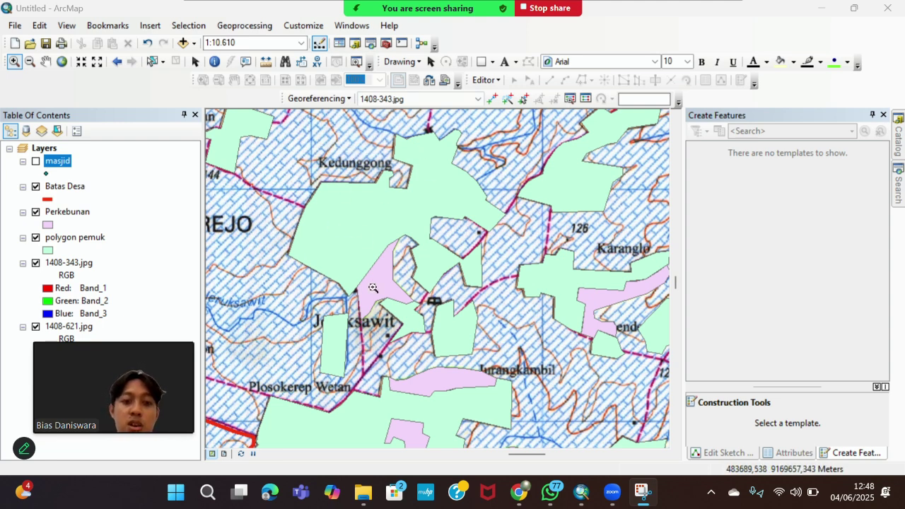
Step: Check the mosque symbols beneath the polygon pemuk layer, start an edit session, and show the masjid and polygon pemuk layers
left_click(36, 238)
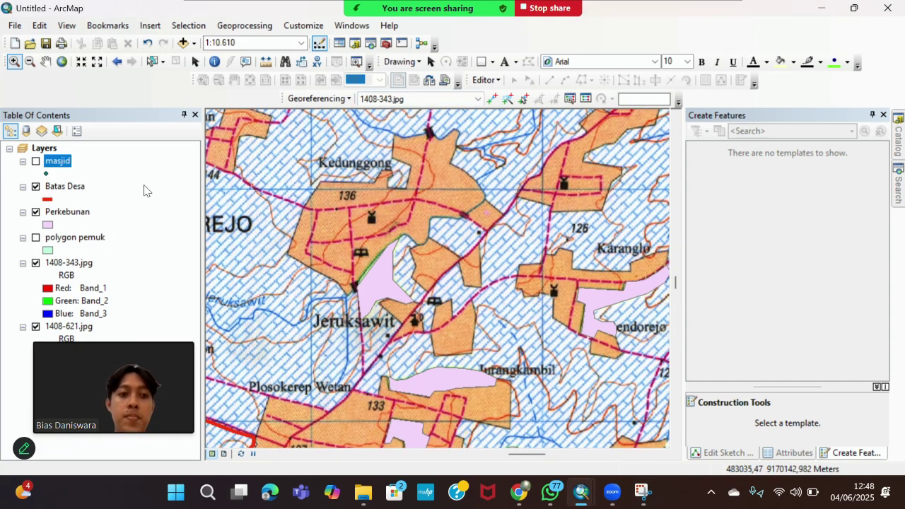
left_click(485, 80)
left_click(516, 96)
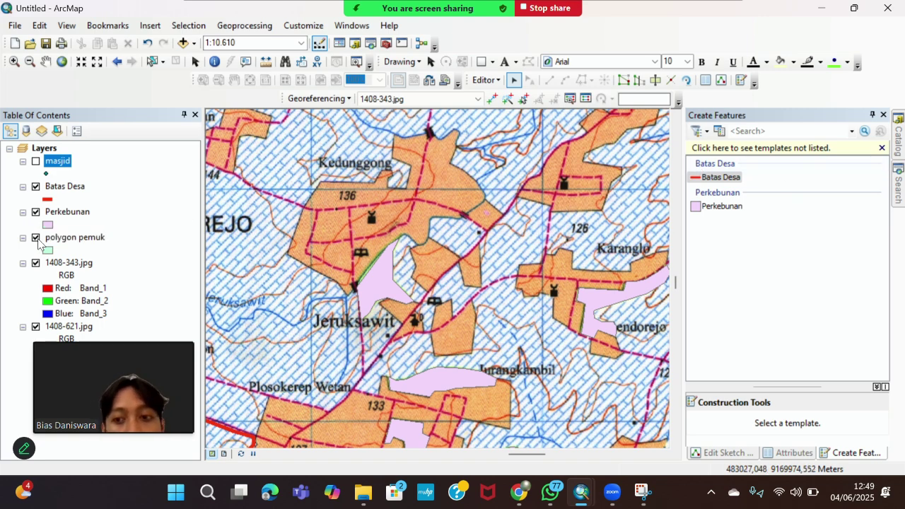
left_click(35, 162)
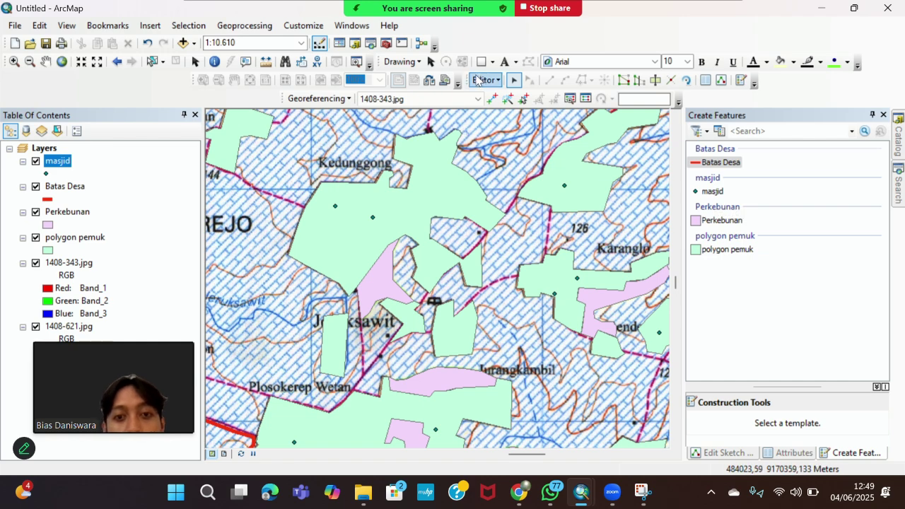
Step: Restart the edit session with the masjid layer shown
left_click(485, 80)
left_click(506, 110)
left_click(485, 80)
left_click(509, 95)
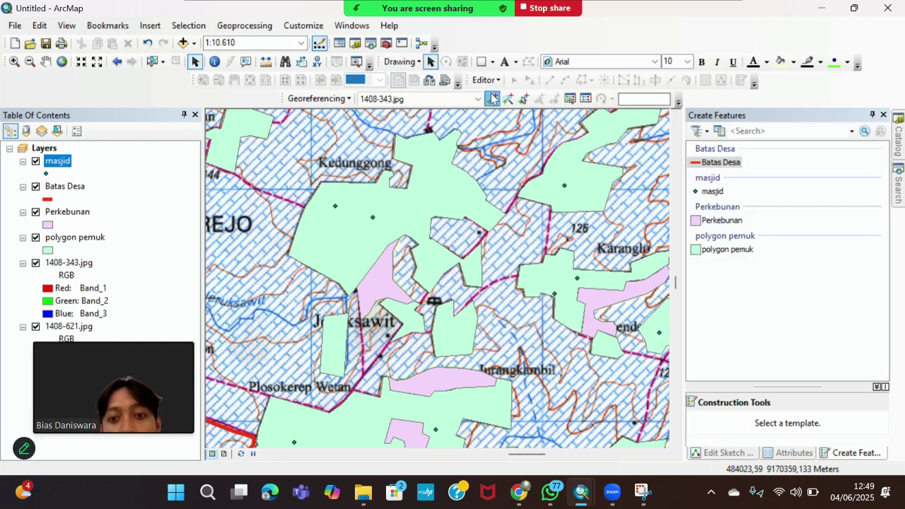
left_click(485, 80)
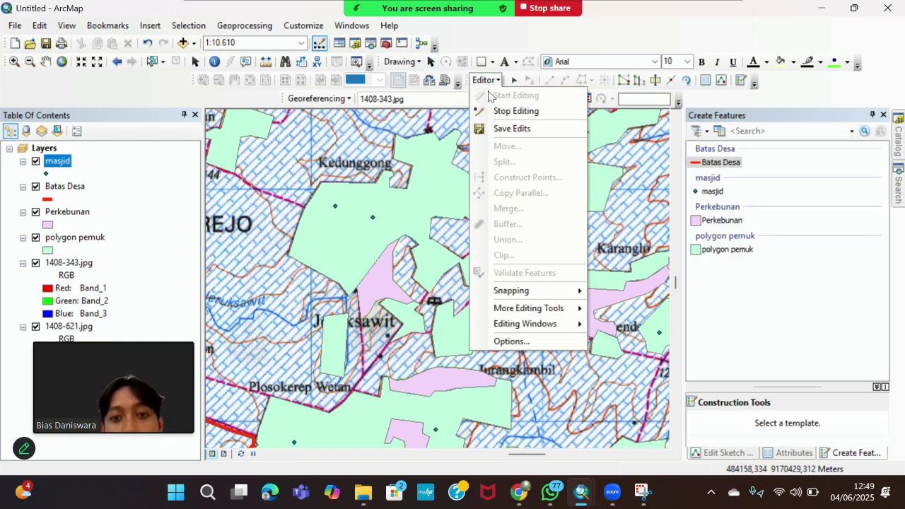
Step: Place masjid point features in the settlement areas southeast of Kedunggong and west of the existing mosque point above the 126 spot height
left_click(711, 192)
left_click(711, 428)
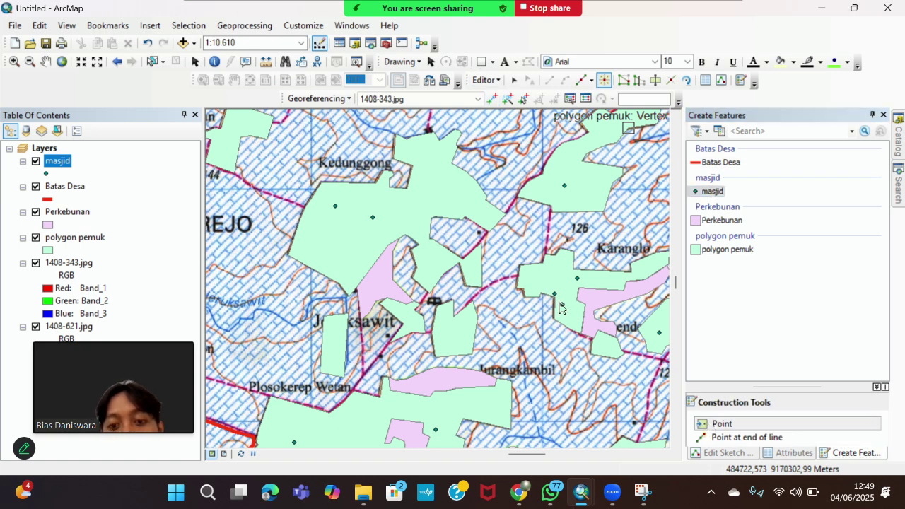
left_click(445, 189)
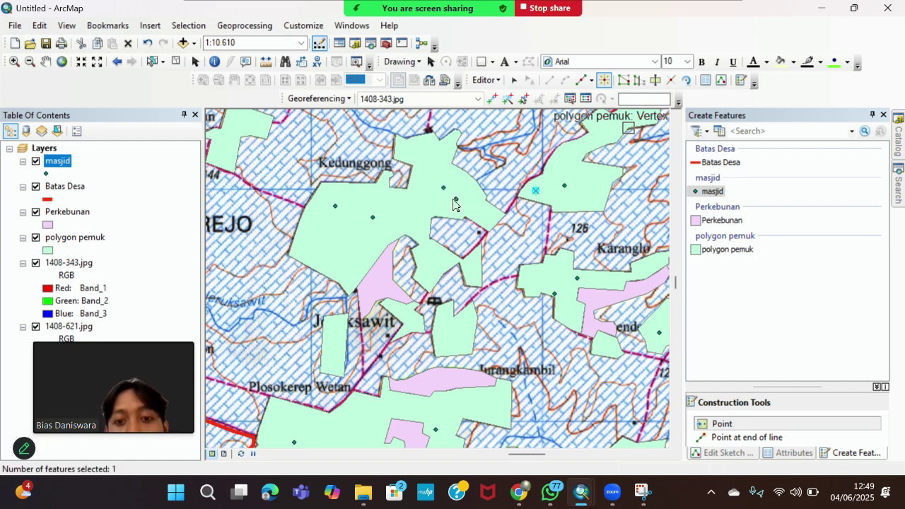
Step: Delete the misplaced masjid point southeast of Kedunggong and hide the polygon pemuk layer to check the remaining points against the mosque symbols
key("Delete")
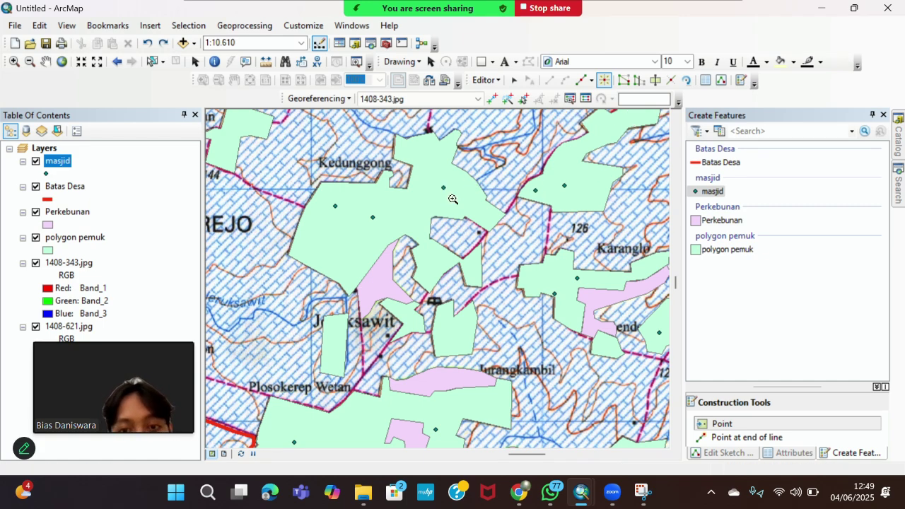
left_click(35, 238)
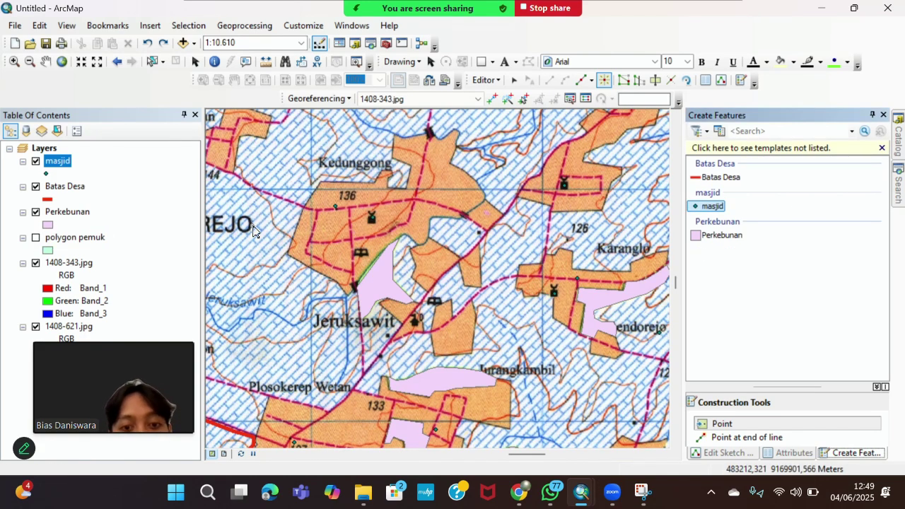
left_click(373, 219)
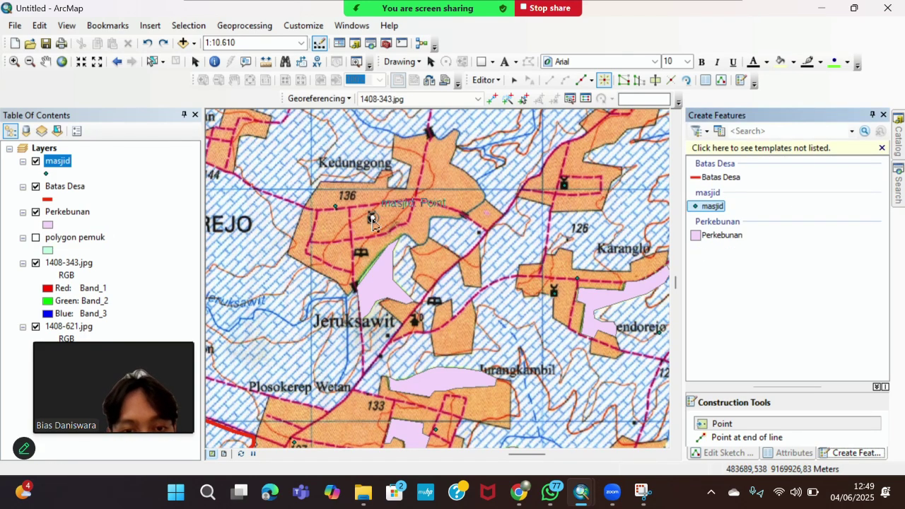
left_click(564, 185)
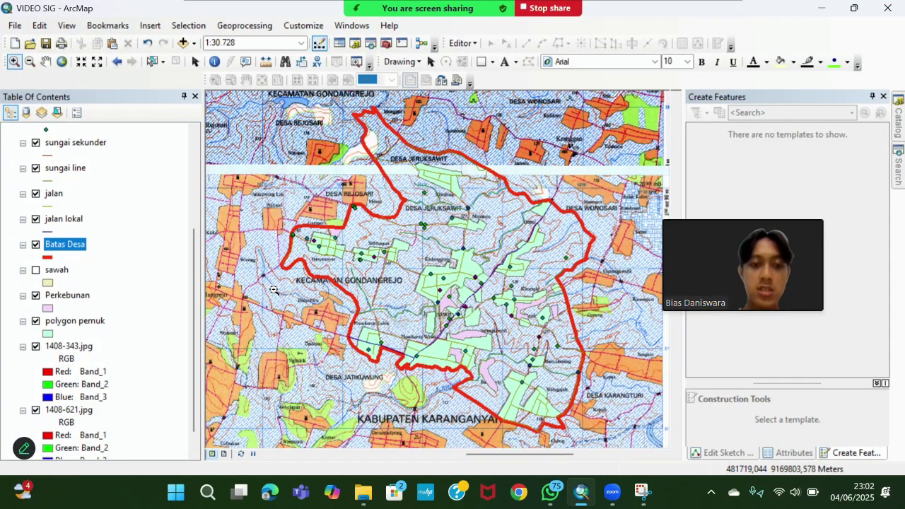
Step: Fit the map view to the Batas Desa layer and show the sawah layer
left_click_drag(252, 265, 307, 317)
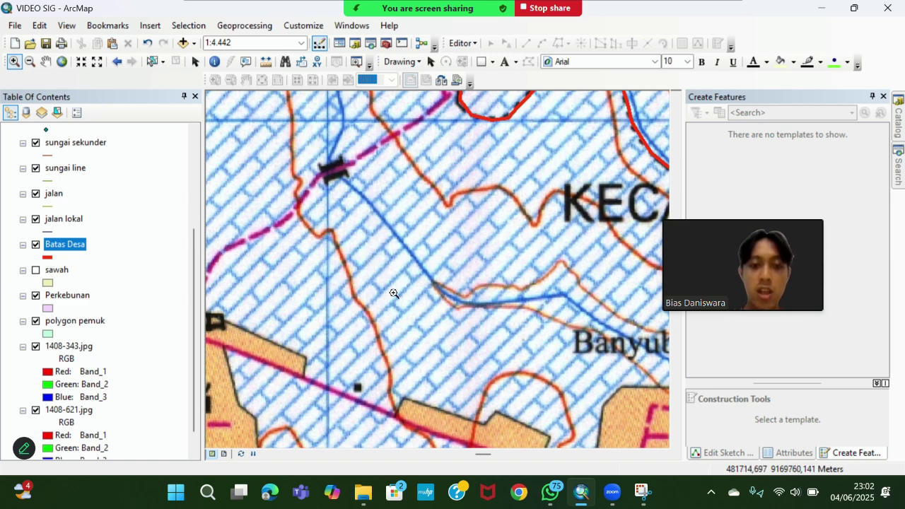
right_click(53, 244)
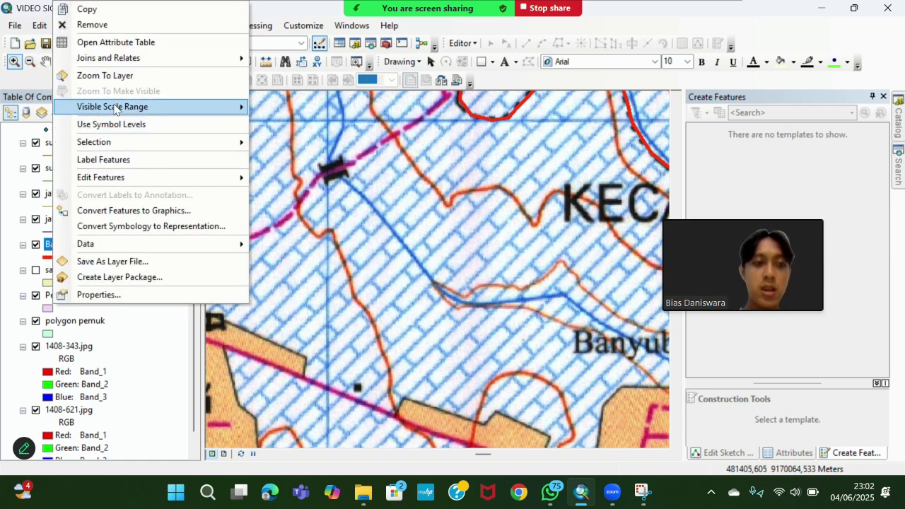
left_click(117, 75)
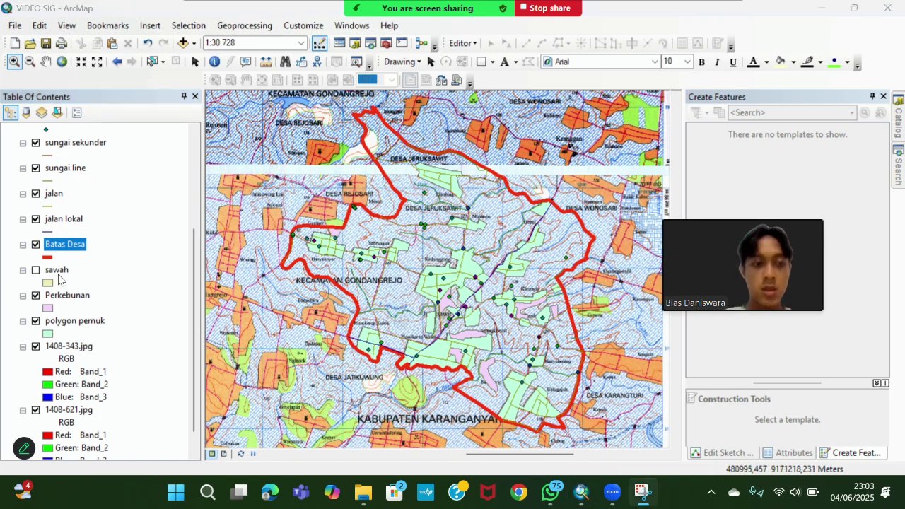
left_click(35, 269)
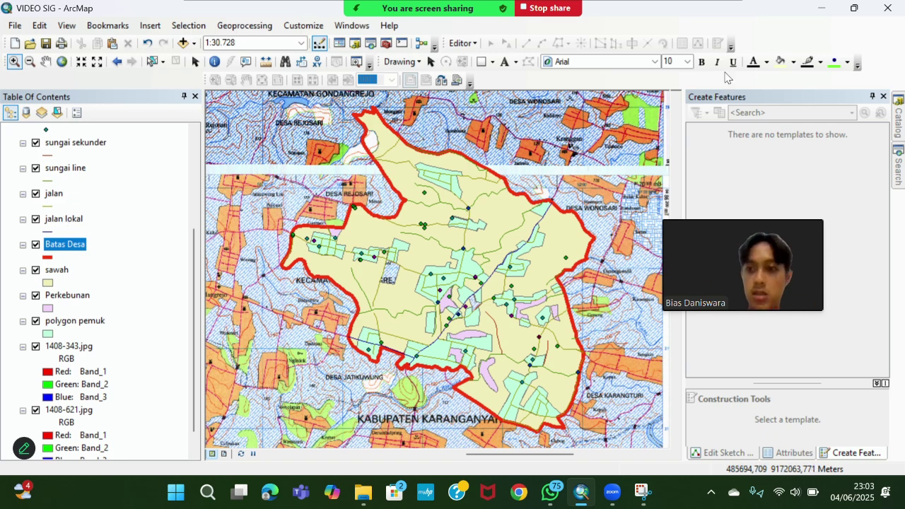
Step: Start a new shapefile named sungai in the bahan video folder with the Polyline feature type
left_click(898, 120)
left_click_drag(727, 264, 527, 316)
left_click(897, 128)
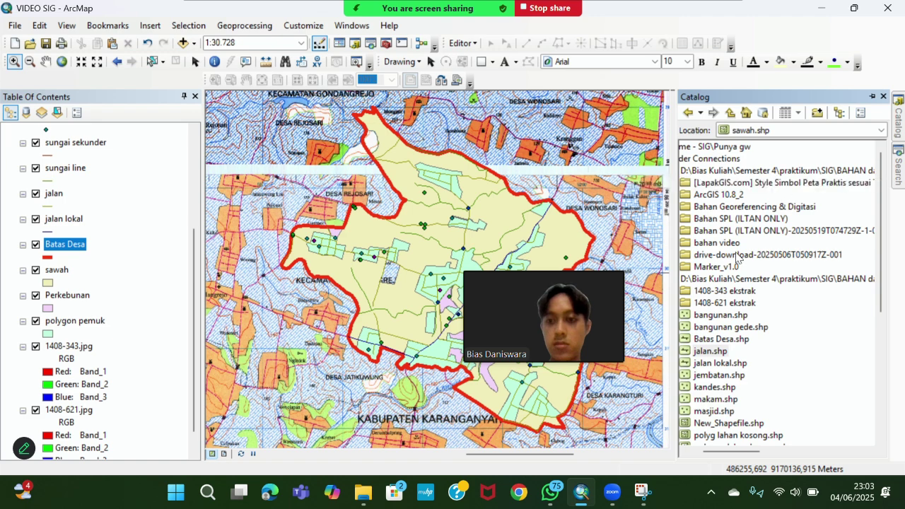
right_click(731, 245)
mouse_move(802, 330)
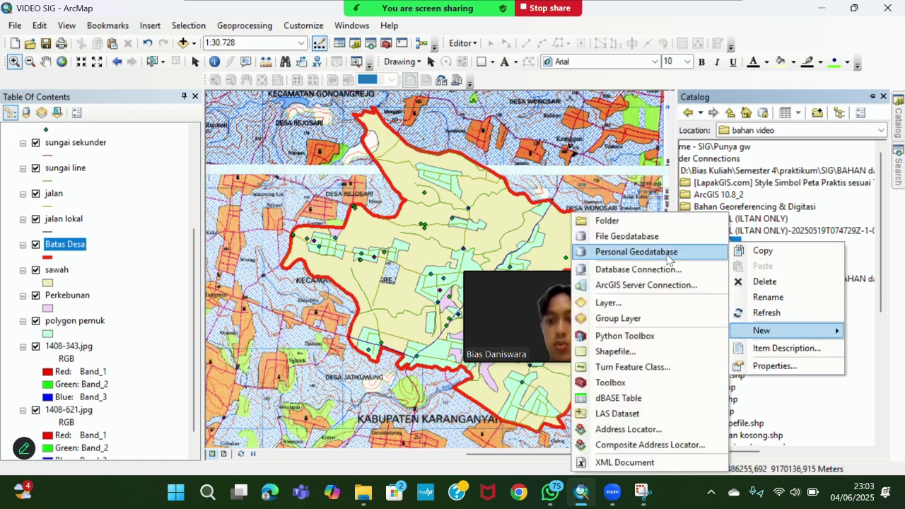
left_click(640, 351)
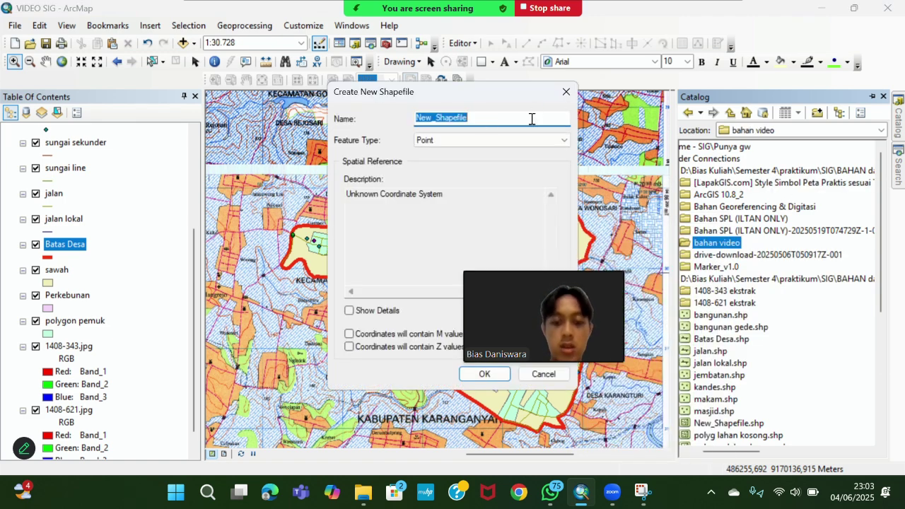
type("sungai")
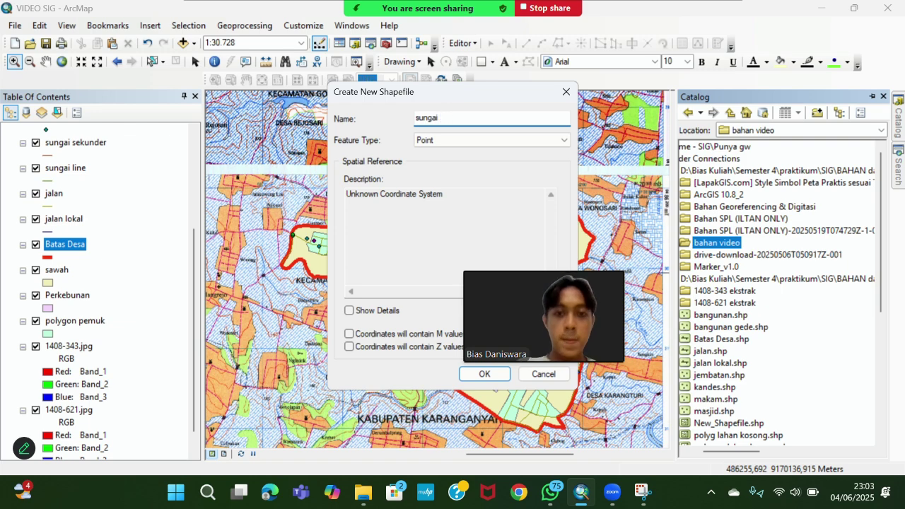
left_click(437, 140)
left_click(445, 172)
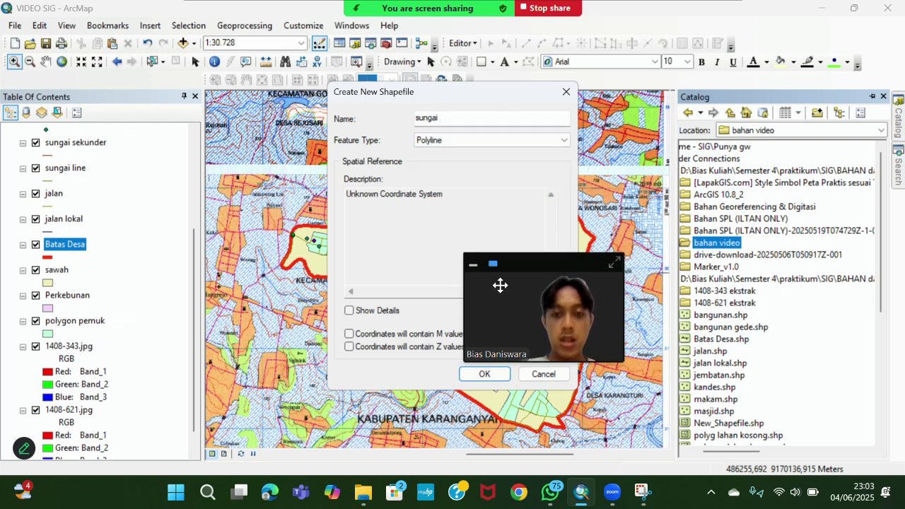
Step: Assign the WGS 1984 UTM Zone 49S coordinate system to the sungai shapefile and create it
left_click(532, 311)
left_click(399, 134)
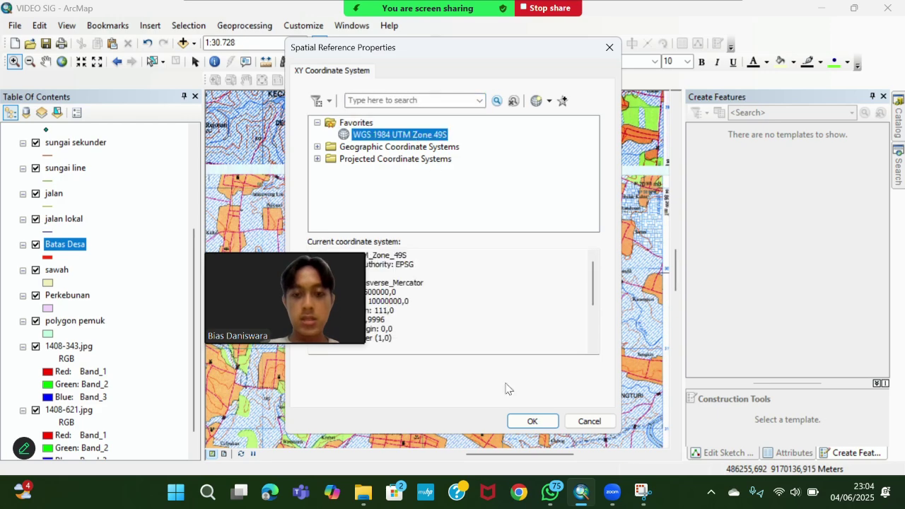
left_click(526, 421)
left_click(485, 375)
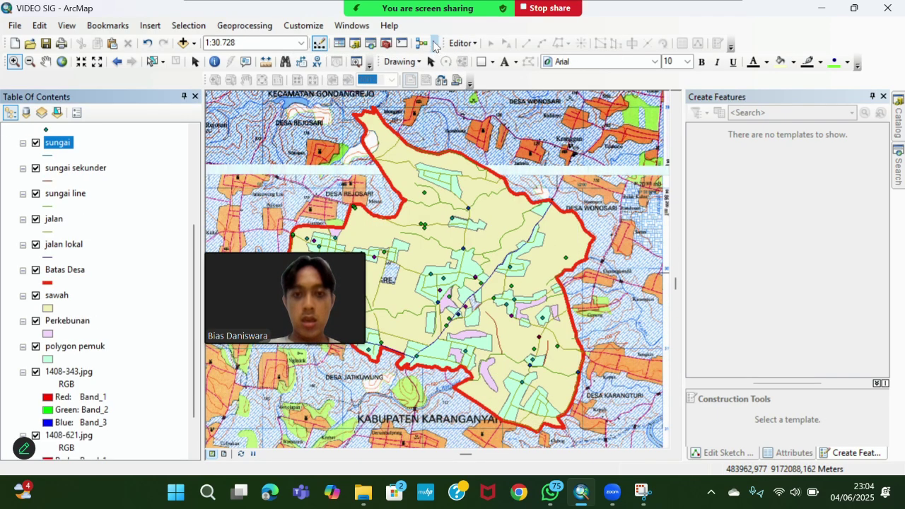
Step: Start an edit session for the digitized layers and maximize the map window
left_click(461, 43)
left_click(525, 176)
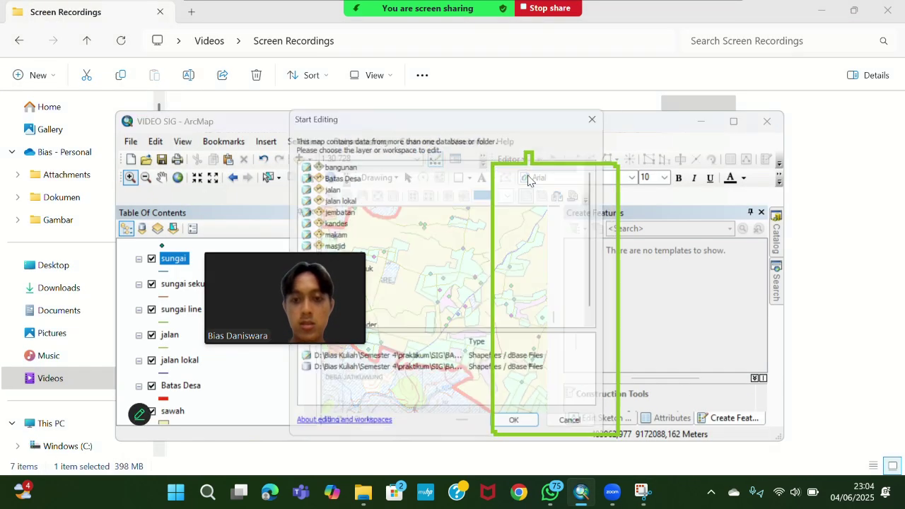
left_click(605, 112)
left_click(734, 122)
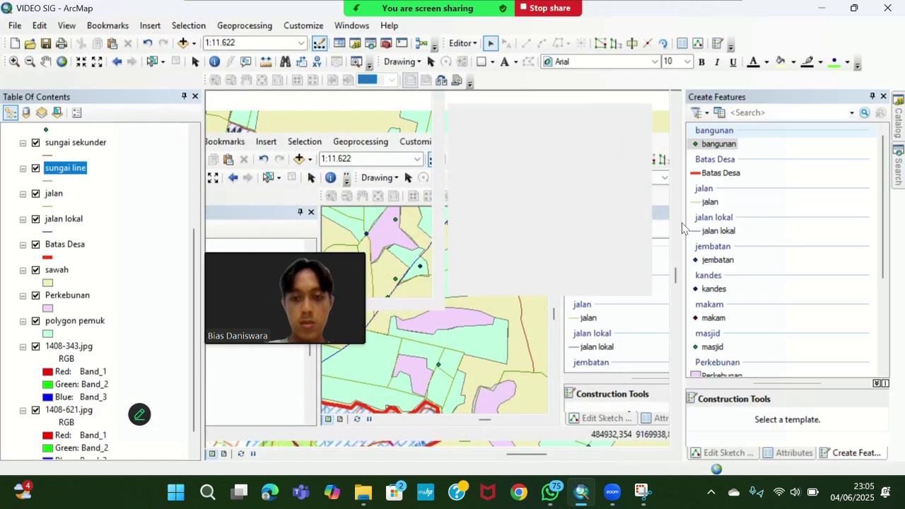
Step: Draw a short four-vertex sungai line feature with the Line tool in the sawah area, east of the existing sungai sekunder line
scroll(729, 302, "down", 3)
left_click(719, 339)
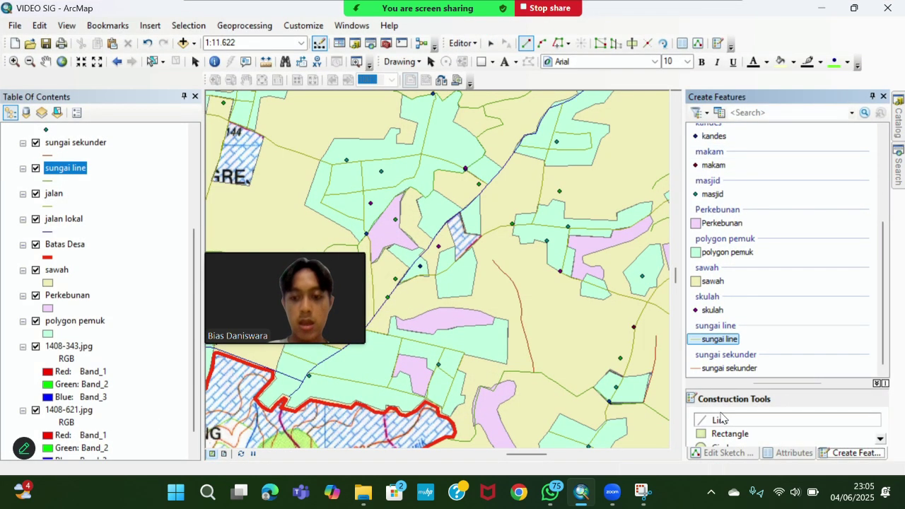
left_click(720, 422)
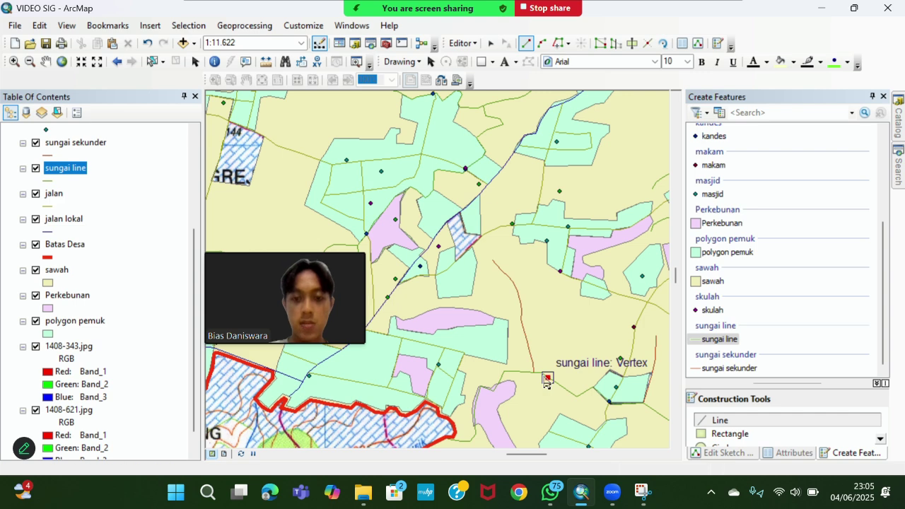
left_click(548, 377)
left_click(583, 333)
left_click(548, 318)
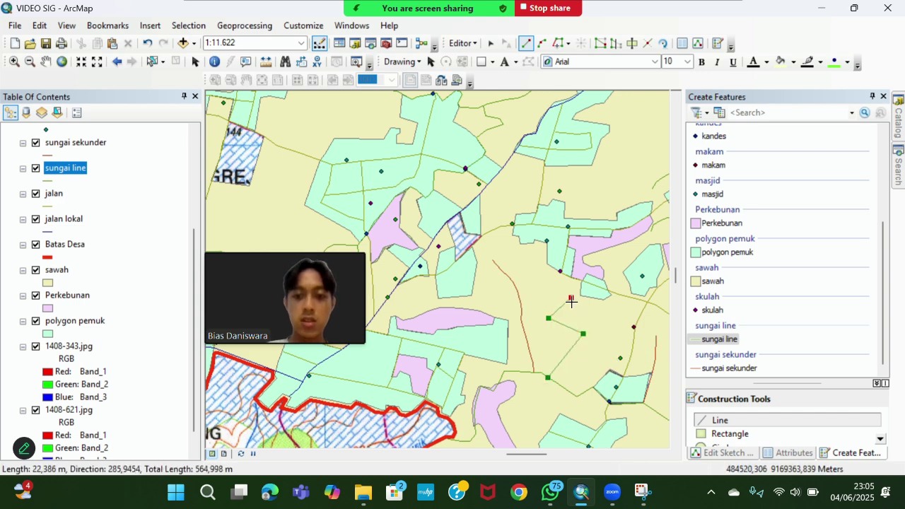
left_click(570, 297)
double_click(570, 297)
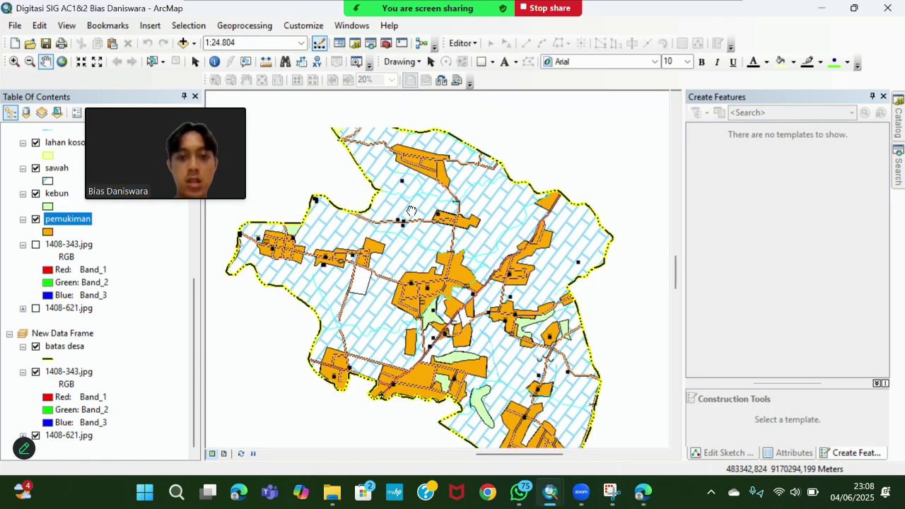
Step: Examine the digitized village map in data view and its enlarged page composition, including title, inset and legend, in layout view
scroll(417, 205, "up", 3)
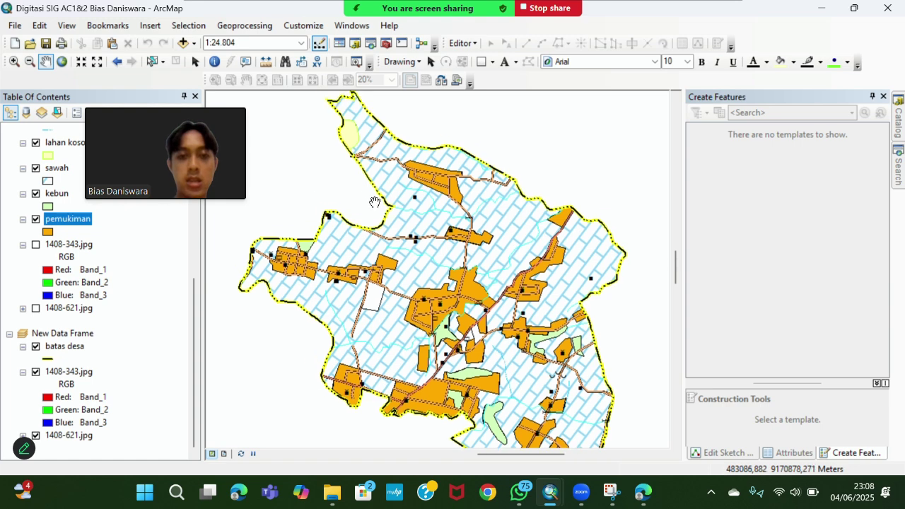
left_click_drag(406, 222, 399, 215)
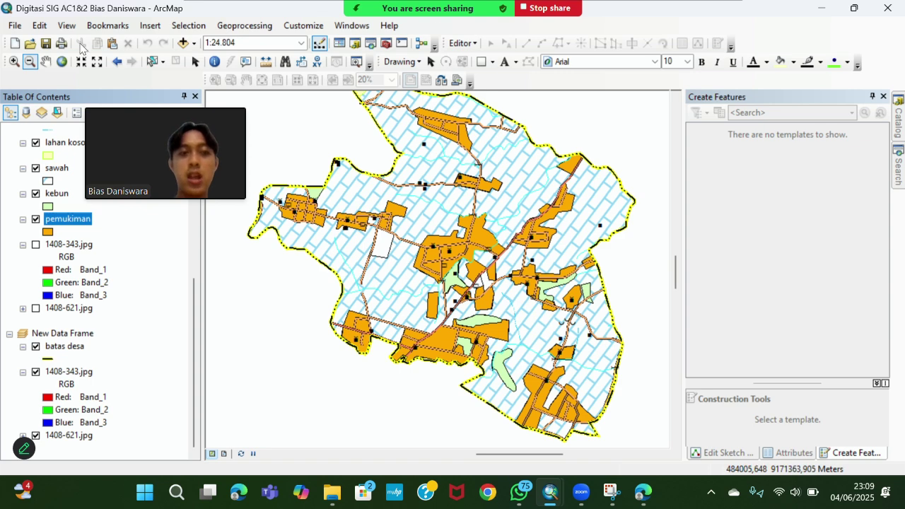
left_click(45, 62)
left_click_drag(446, 148, 420, 182)
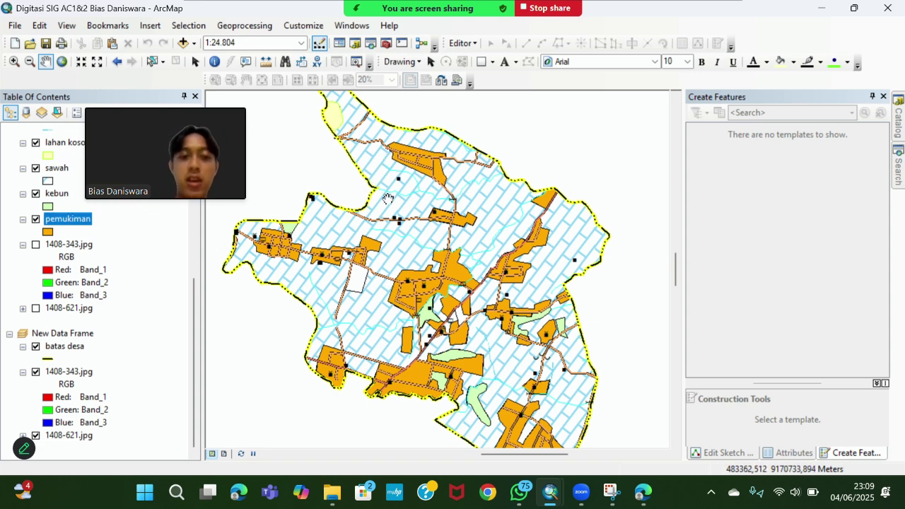
left_click(225, 454)
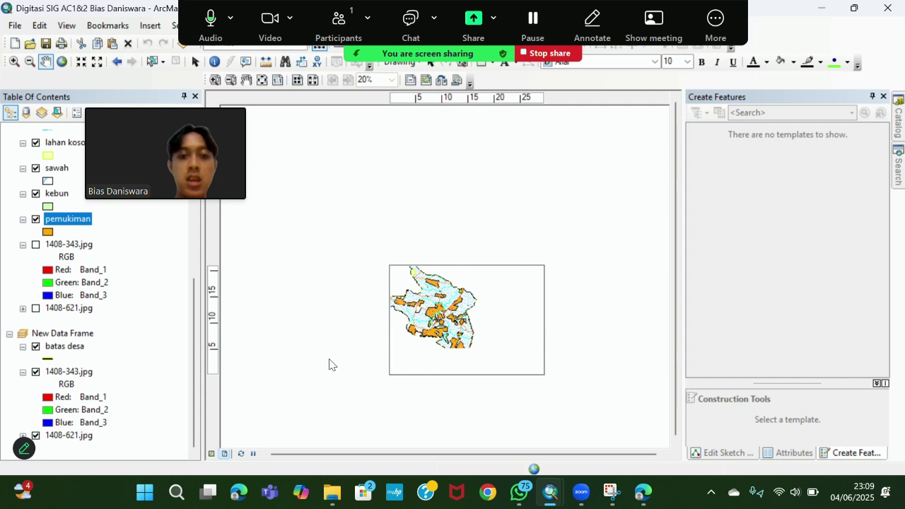
left_click(14, 61)
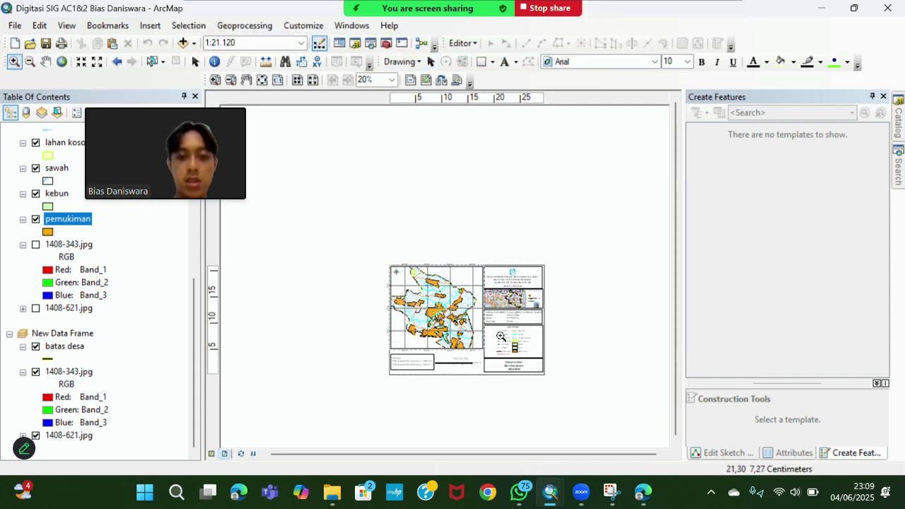
left_click(465, 318)
left_click(46, 62)
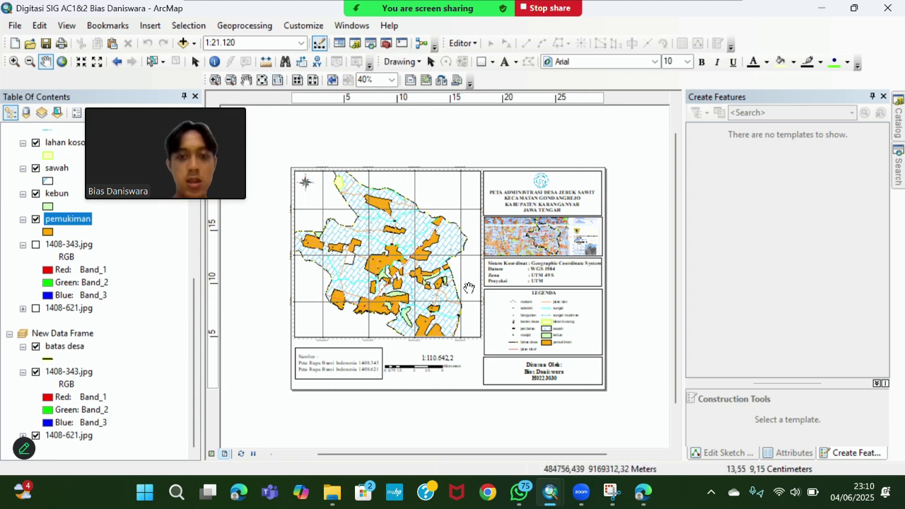
left_click(14, 62)
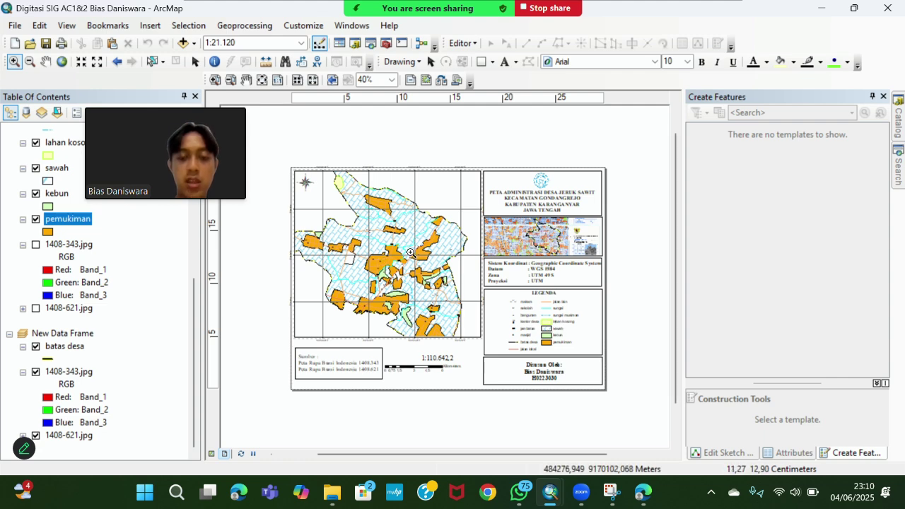
Step: Select the main map's data frame in the layout and set its scale to 1:25.000
left_click(195, 61)
left_click(423, 204)
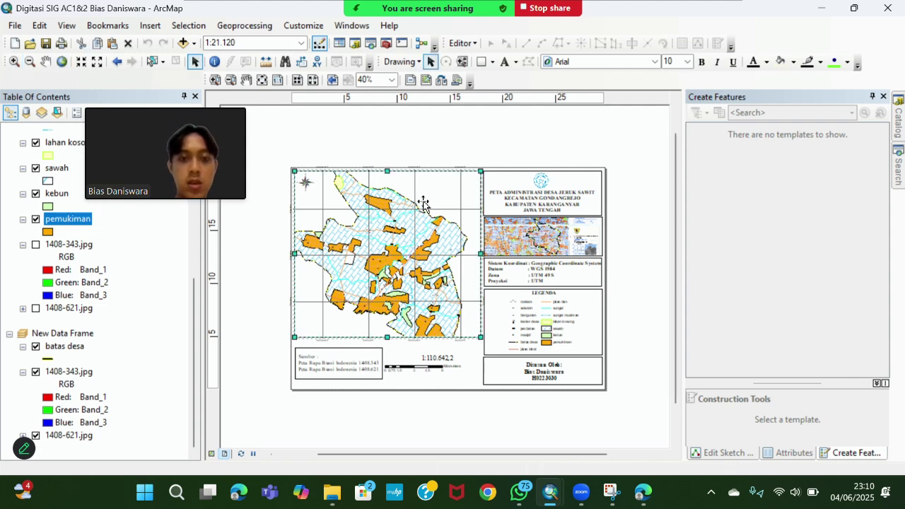
left_click(236, 42)
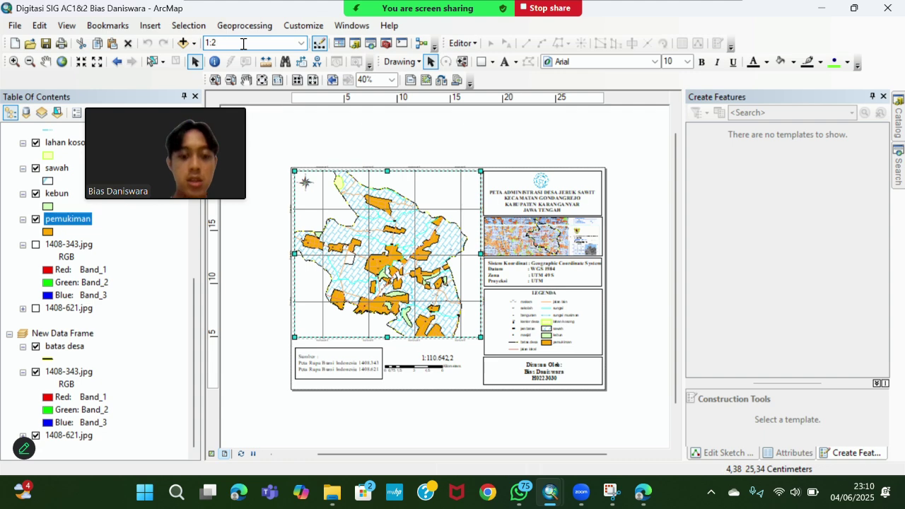
type("1:25.000")
key("Return")
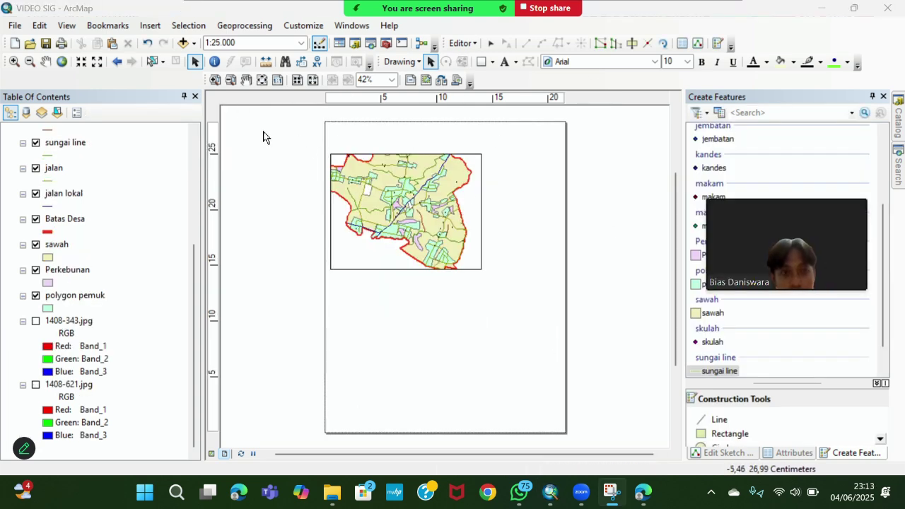
Step: Set the page and print setup to A4 paper in landscape orientation
left_click(21, 31)
left_click(21, 28)
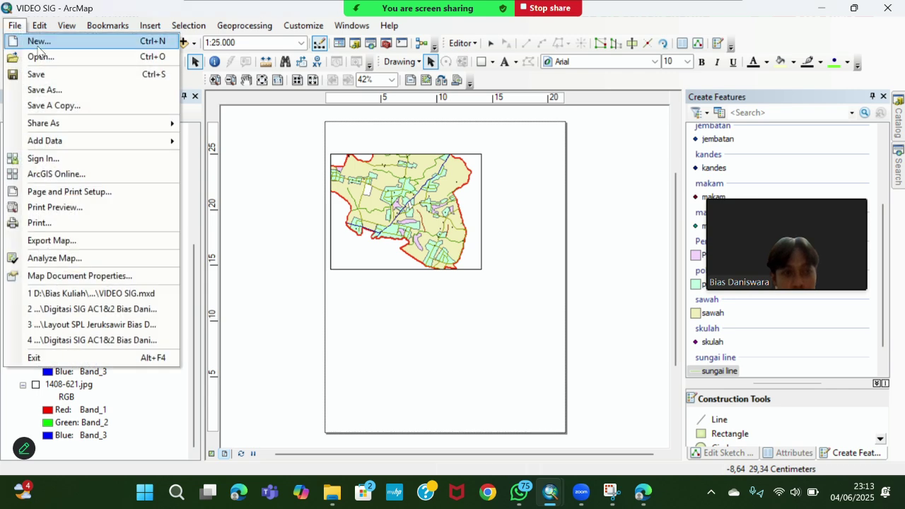
left_click(89, 194)
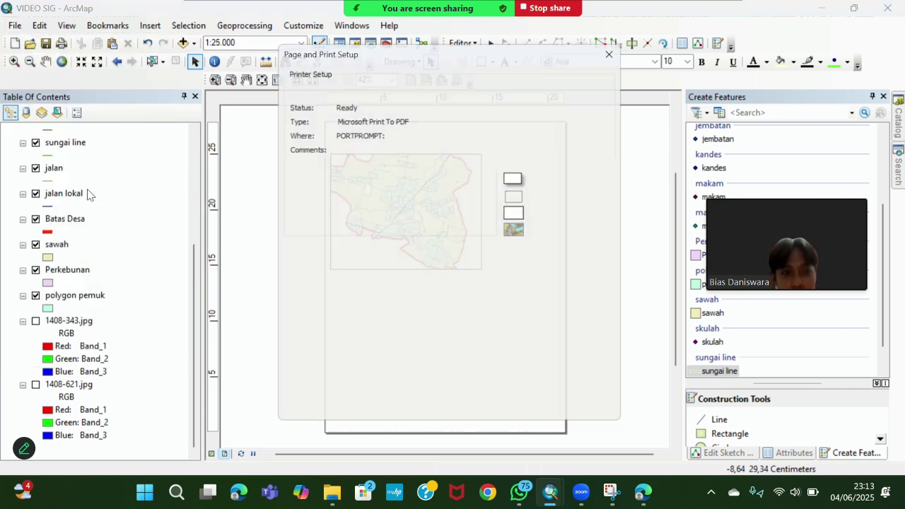
left_click(473, 185)
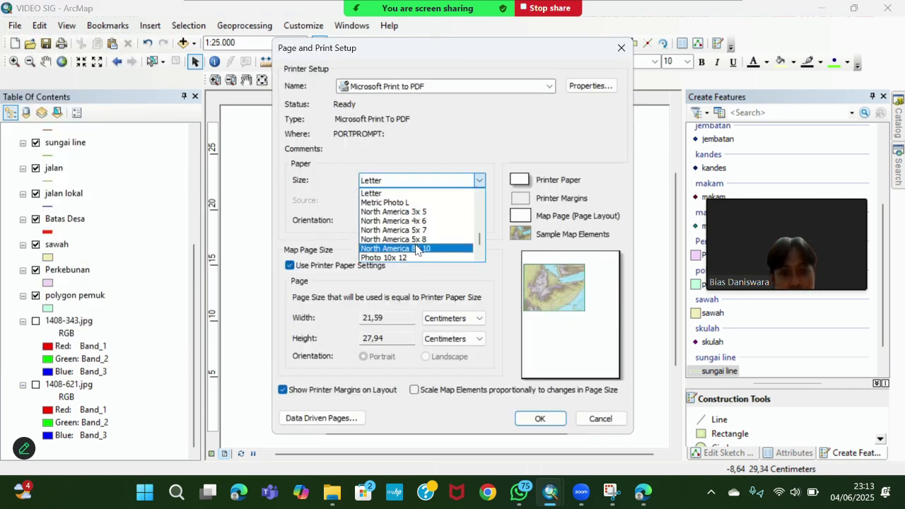
scroll(396, 219, "up", 5)
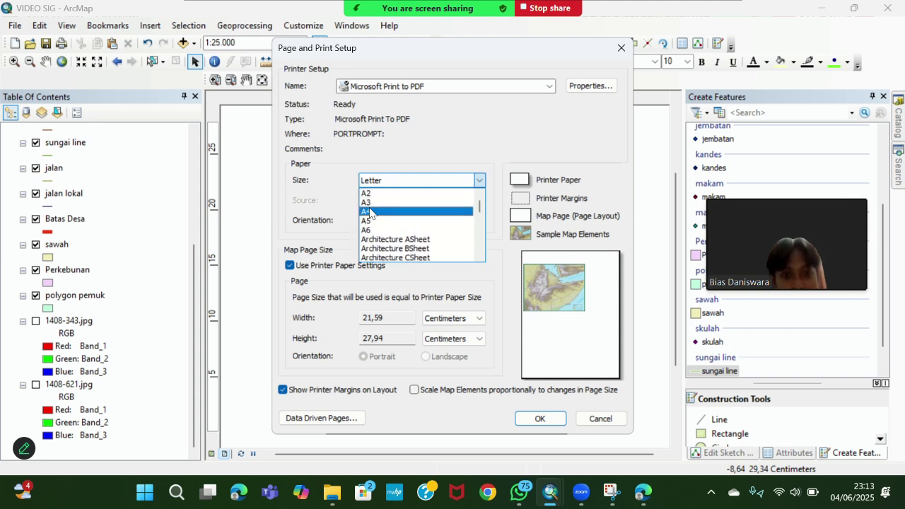
left_click(371, 211)
left_click(432, 221)
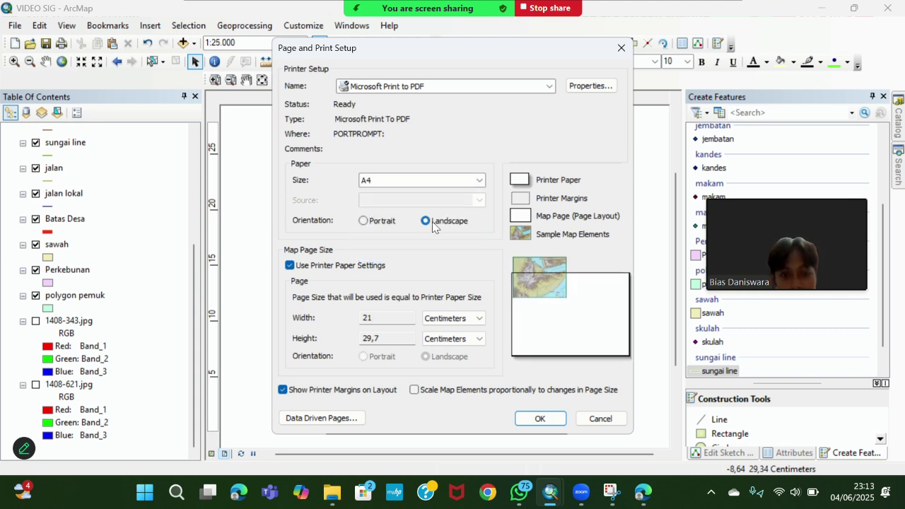
left_click(538, 418)
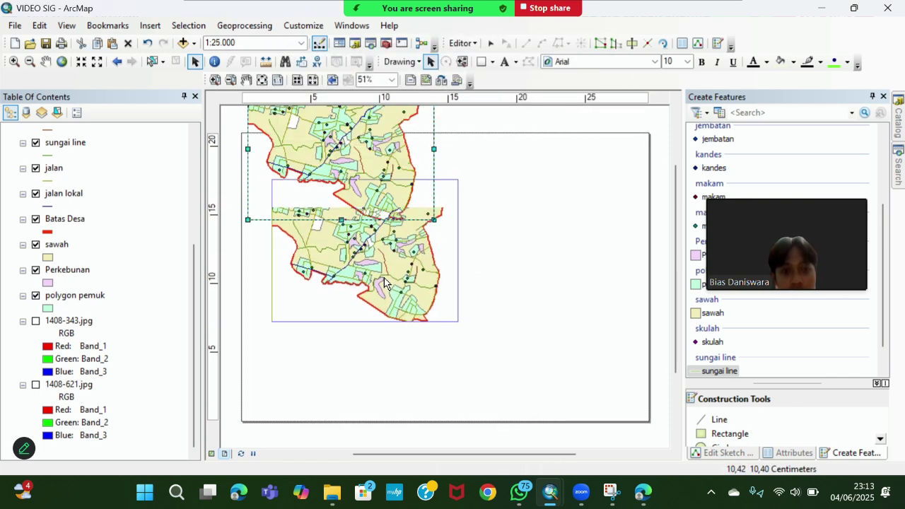
Step: Move the main map's data frame onto the upper part of the page and enlarge it to fit the whole village
left_click_drag(455, 178, 495, 152)
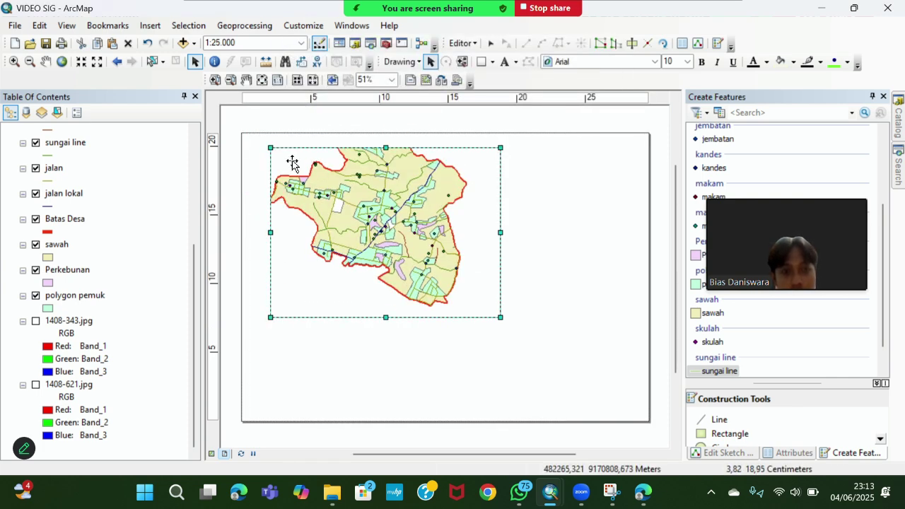
mouse_move(293, 162)
left_mouse_down()
mouse_move(259, 163)
mouse_move(276, 159)
left_mouse_up()
mouse_move(483, 315)
left_mouse_down()
mouse_move(540, 335)
mouse_move(541, 347)
left_mouse_up()
Step: Draw a rectangle about 7,4 by 3,2 cm beside the map frame at the page's upper edge and fill it white
left_click(483, 62)
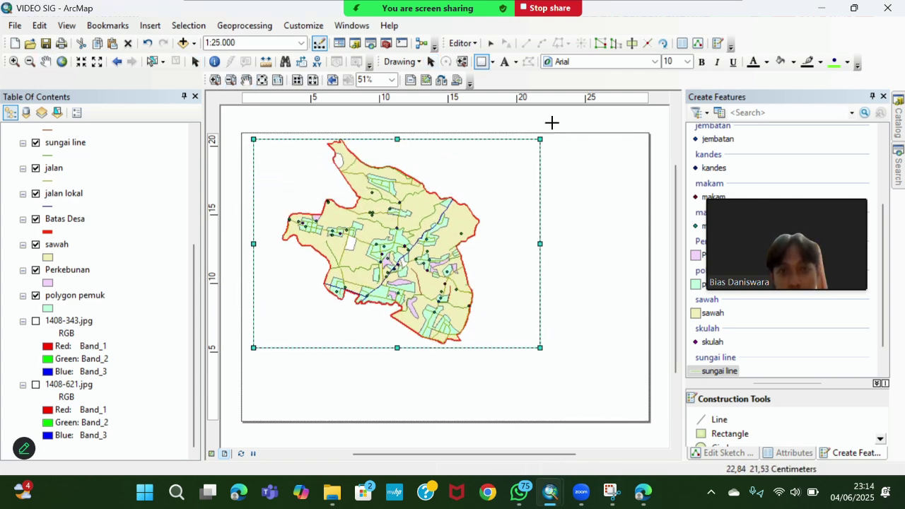
left_click_drag(543, 144, 646, 190)
left_click_drag(600, 163, 599, 157)
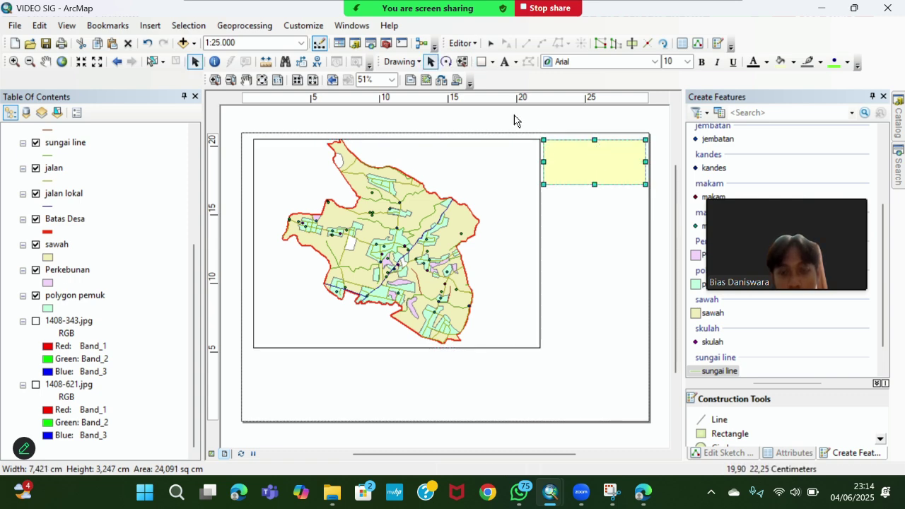
right_click(592, 151)
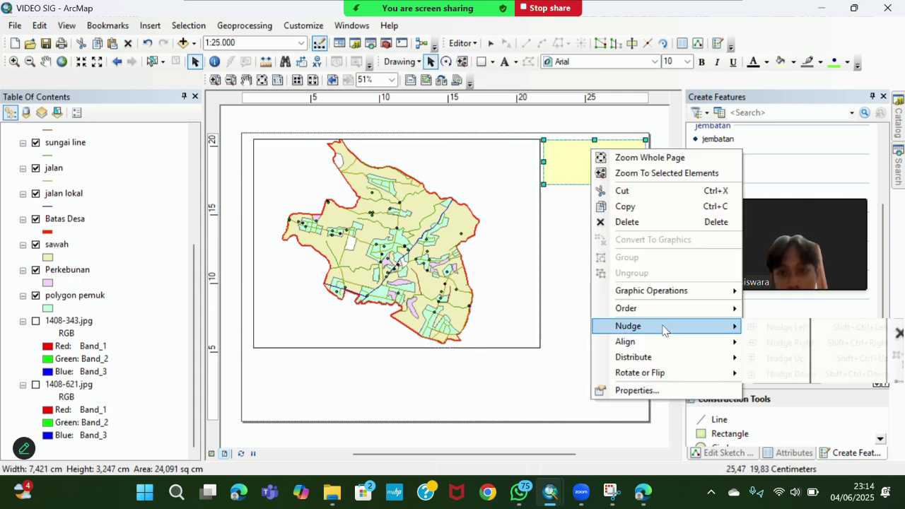
left_click(619, 394)
left_click(410, 181)
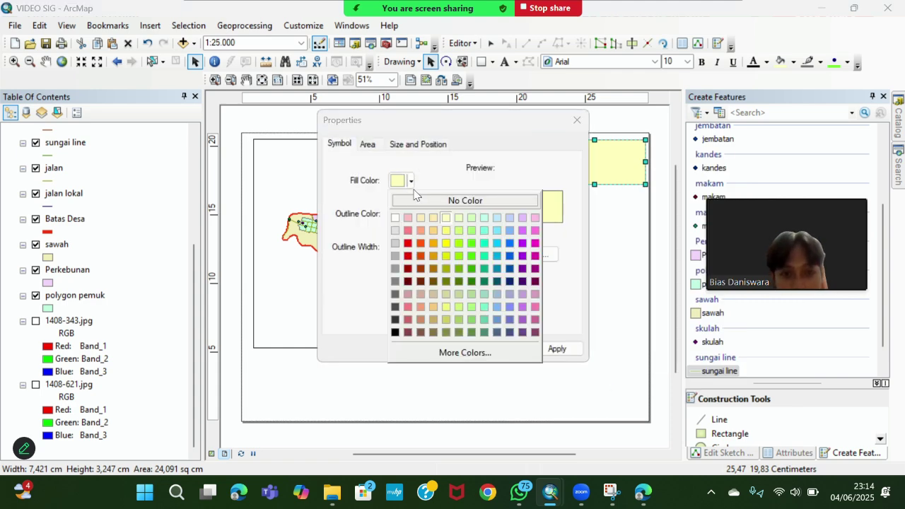
left_click(394, 218)
left_click(452, 348)
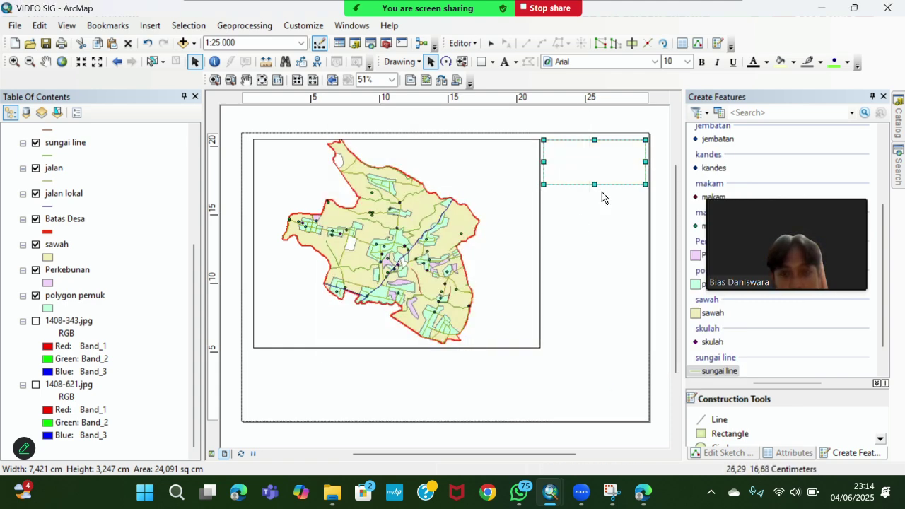
left_click(572, 242)
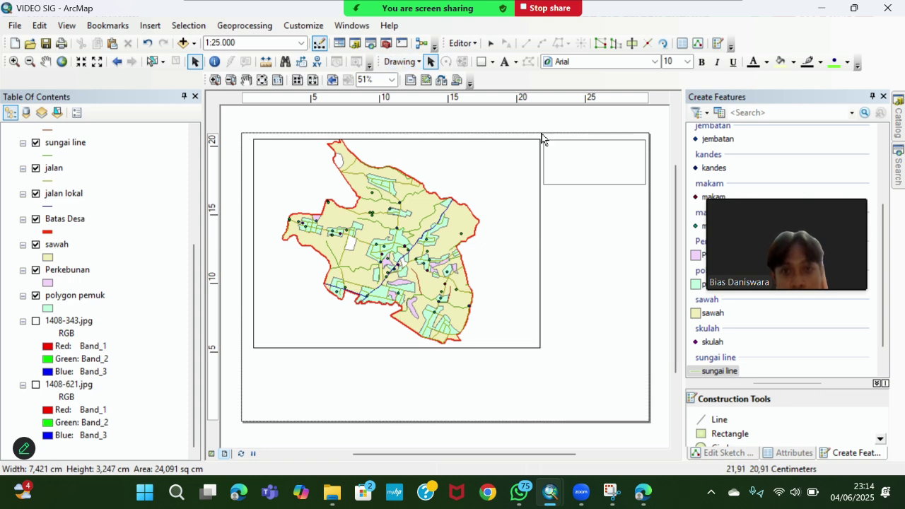
Step: Draw a second rectangle about 7,3 by 4,1 cm directly below the first one and set its fill to No Color
left_click(480, 63)
left_click_drag(545, 189, 645, 244)
right_click(599, 206)
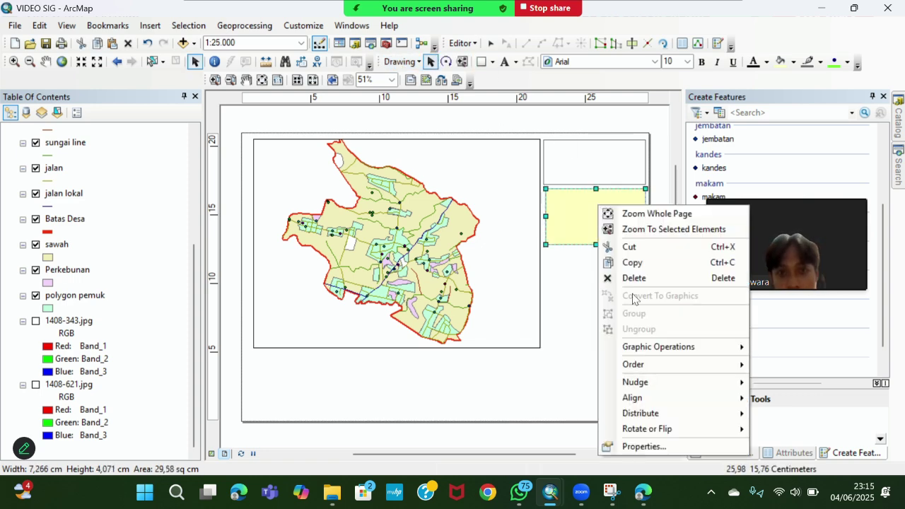
left_click(643, 446)
left_click(405, 181)
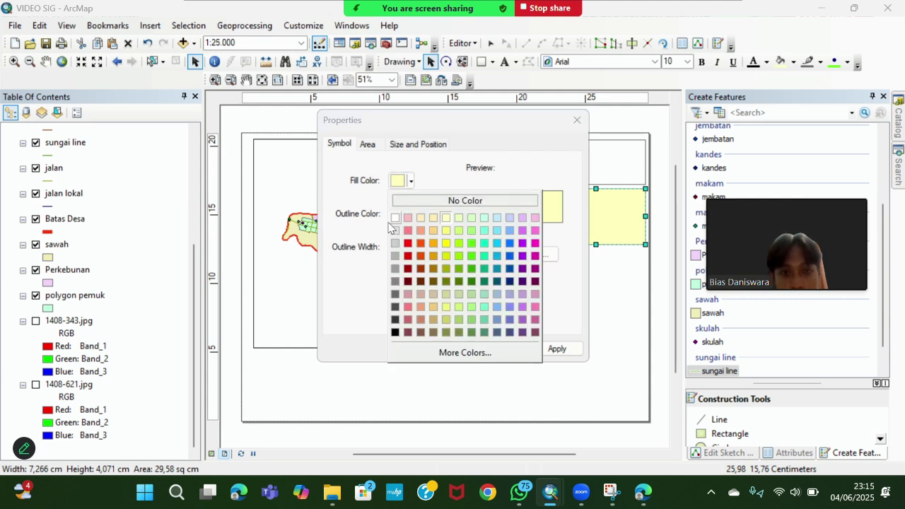
left_click(426, 200)
left_click(444, 348)
left_click(566, 316)
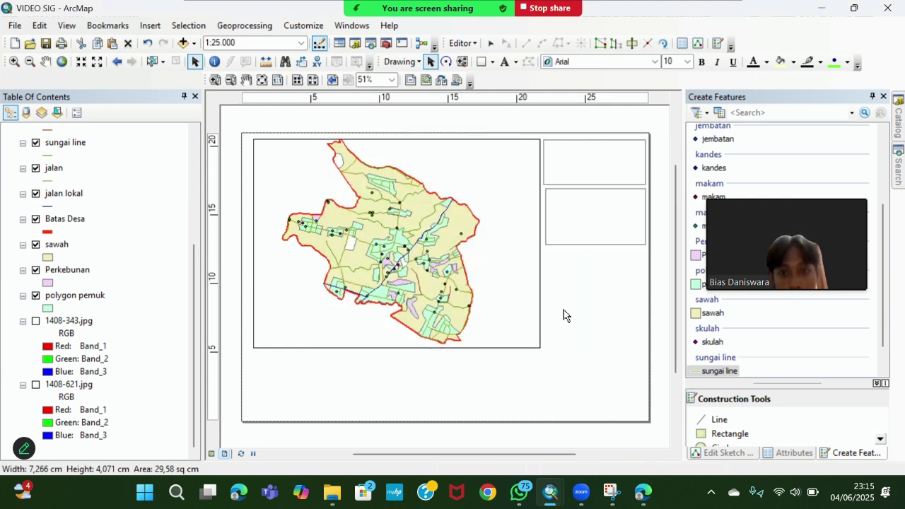
Step: Place a text element in the upper box and set its text to PETA DESA JERUKSAWIT KARANGANYAR
left_click(586, 154)
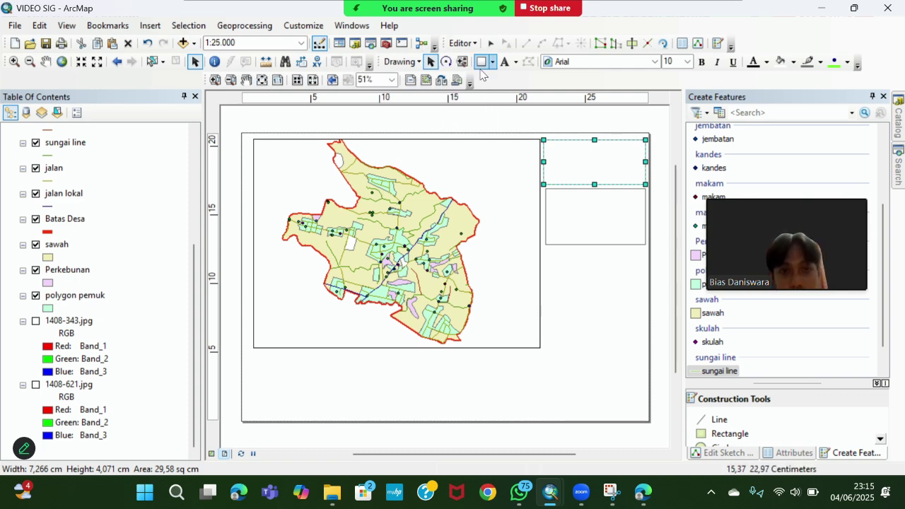
left_click(505, 61)
left_click(564, 149)
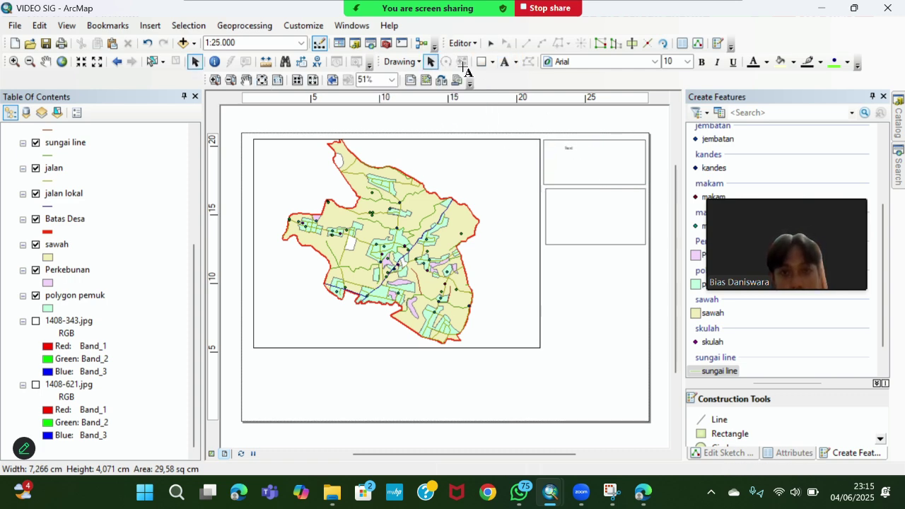
left_click(431, 60)
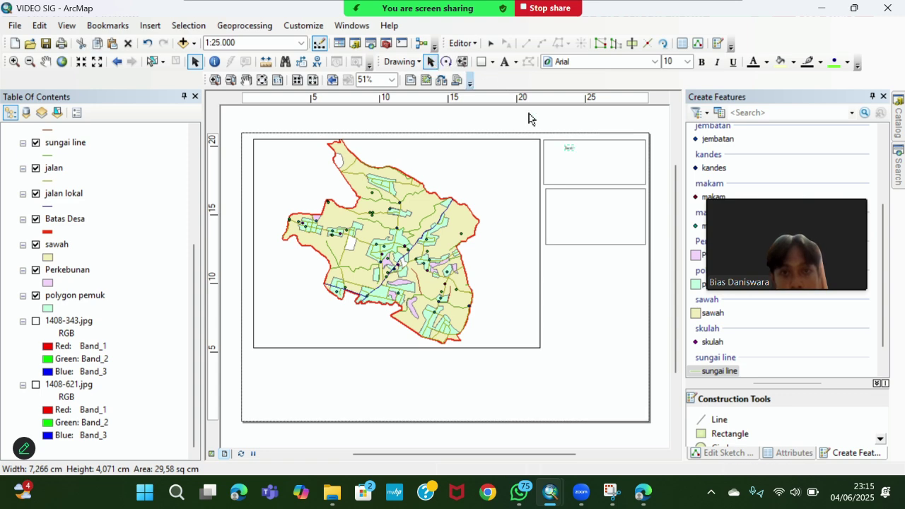
left_click(571, 148)
left_click(570, 149)
right_click(570, 149)
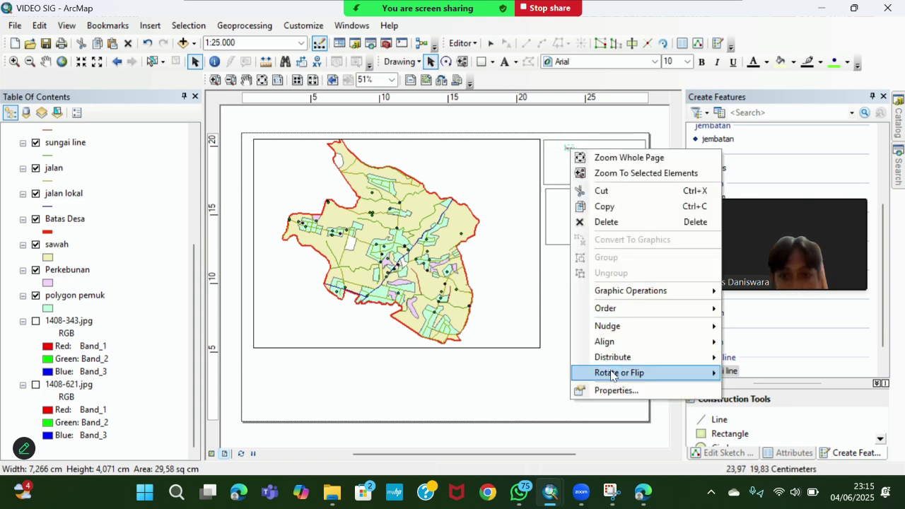
left_click(598, 391)
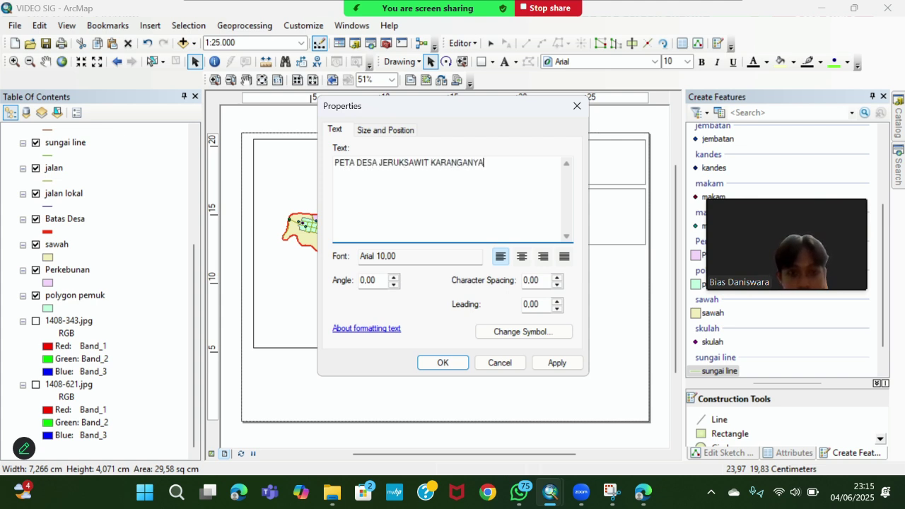
left_click(447, 362)
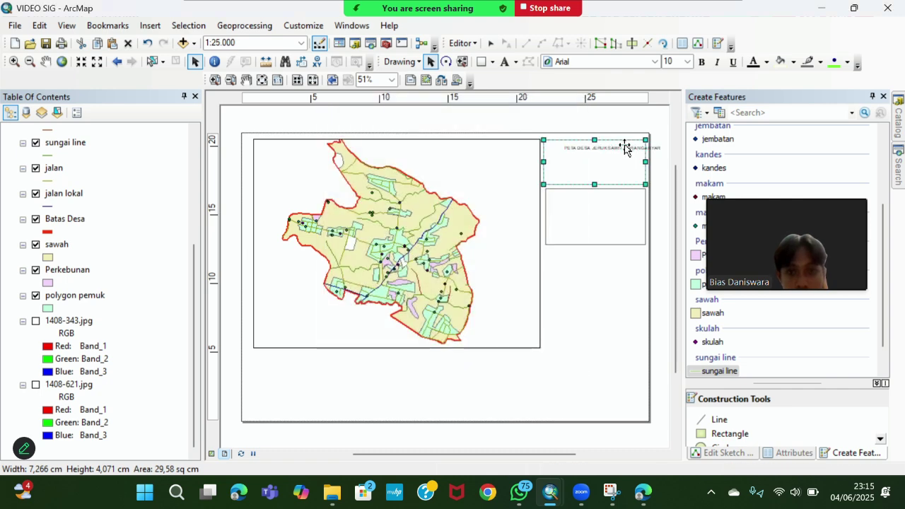
Step: Format the map title in bold Times New Roman, size 14
left_click(627, 148)
left_click(564, 63)
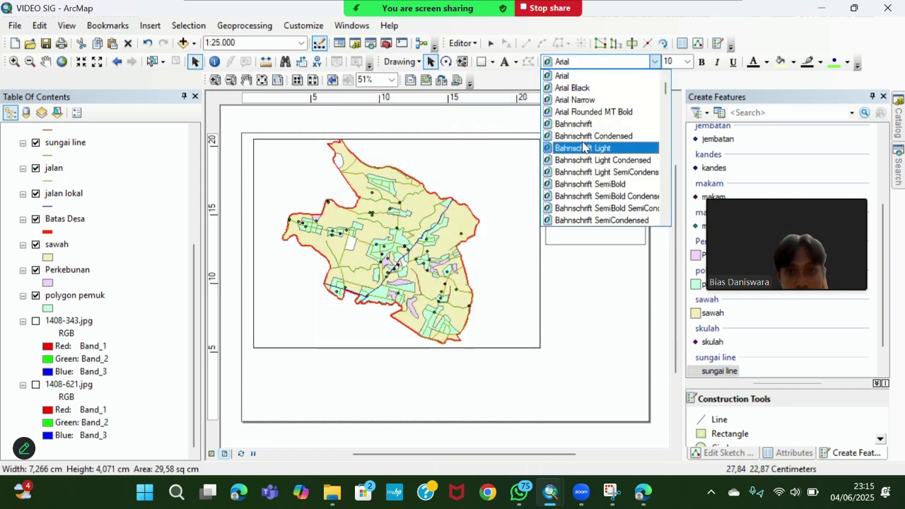
left_click(590, 65)
key("t")
left_click(591, 65)
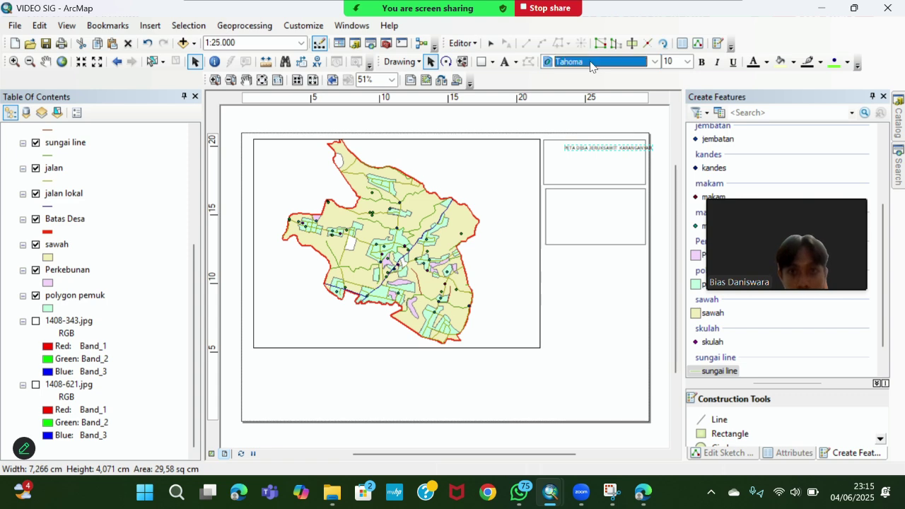
left_click(600, 99)
left_click(687, 62)
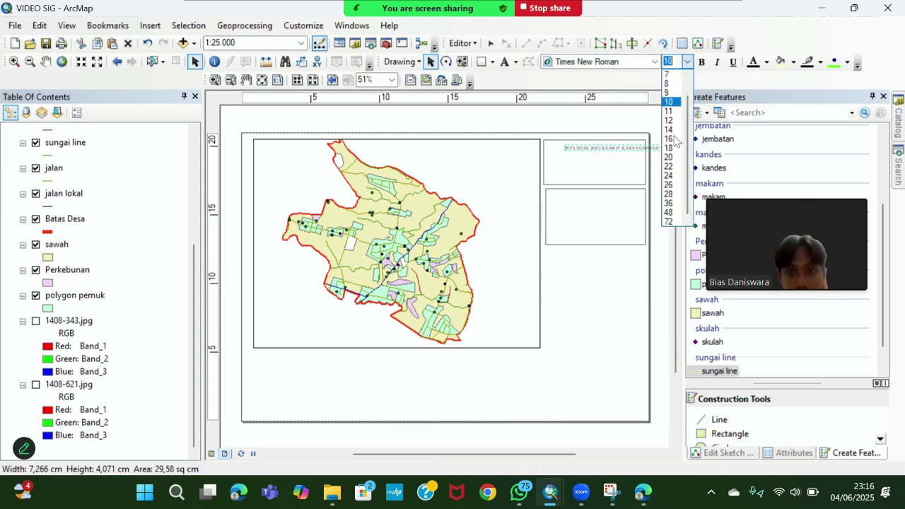
left_click(669, 130)
left_click(702, 62)
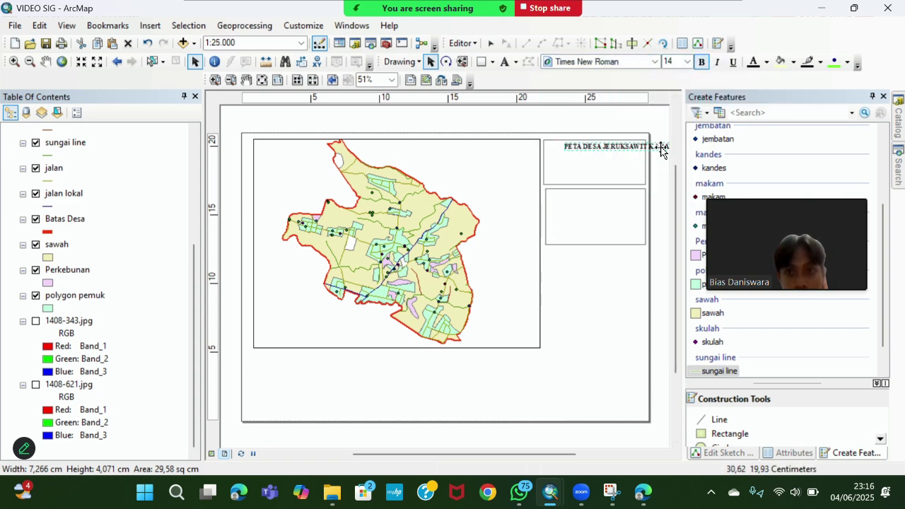
Step: Split the title into two centred lines before KARANGANYAR and move it into the lower half of the upper box
left_click_drag(637, 149, 637, 149)
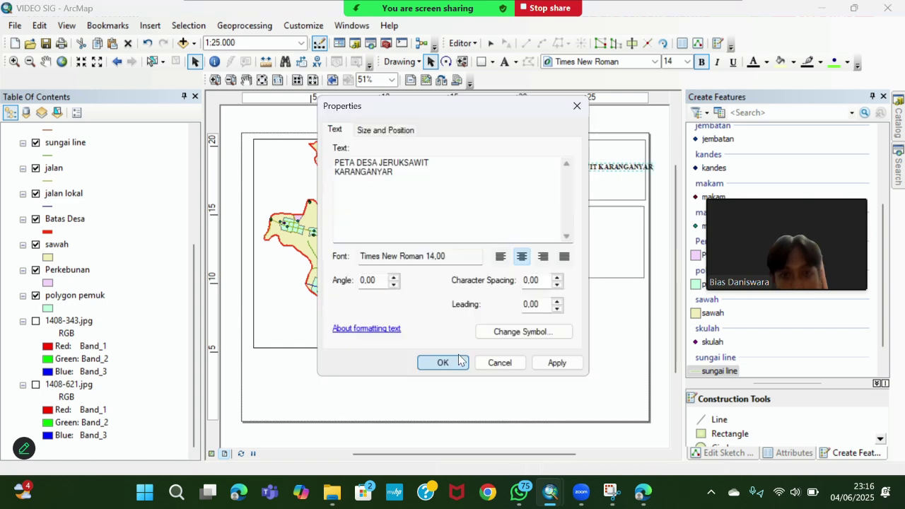
left_click(459, 359)
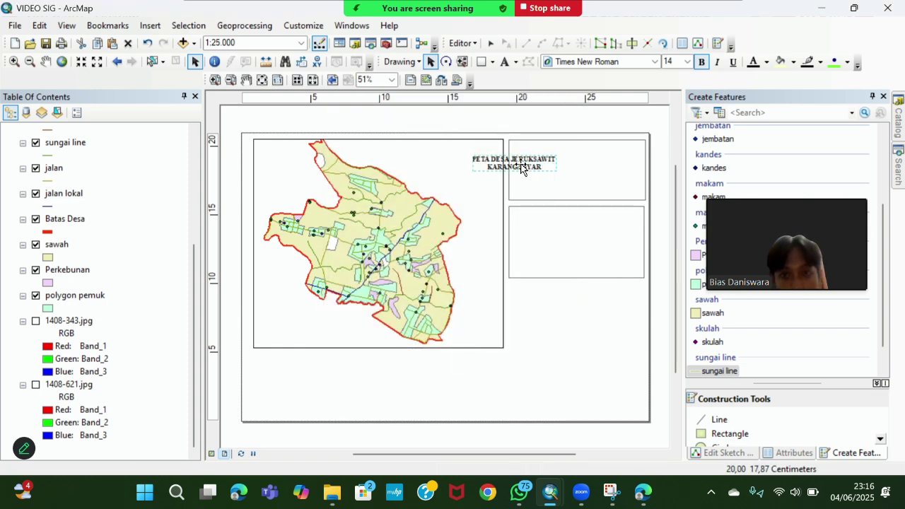
left_click_drag(521, 166, 584, 189)
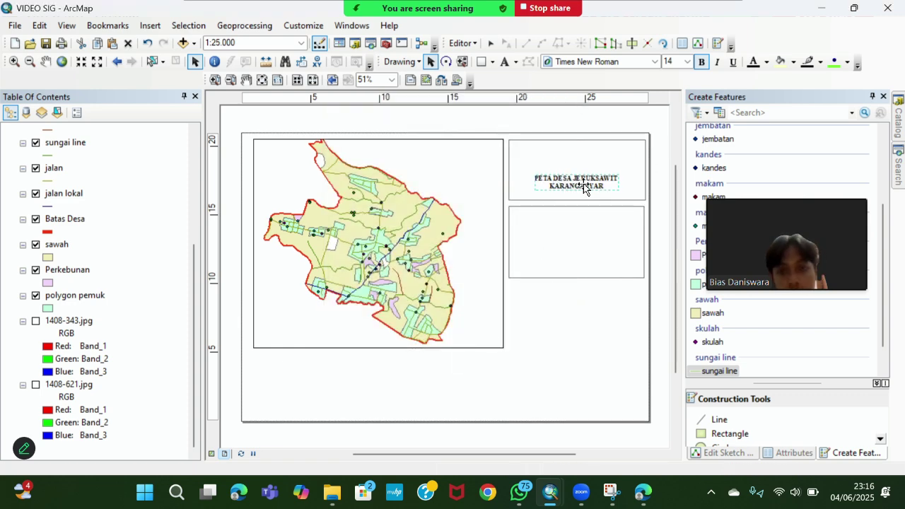
Step: Insert the logo-uns-biru picture from the Bias Kuliah folder, shrink it and place it above the title in the upper box
left_click(19, 29)
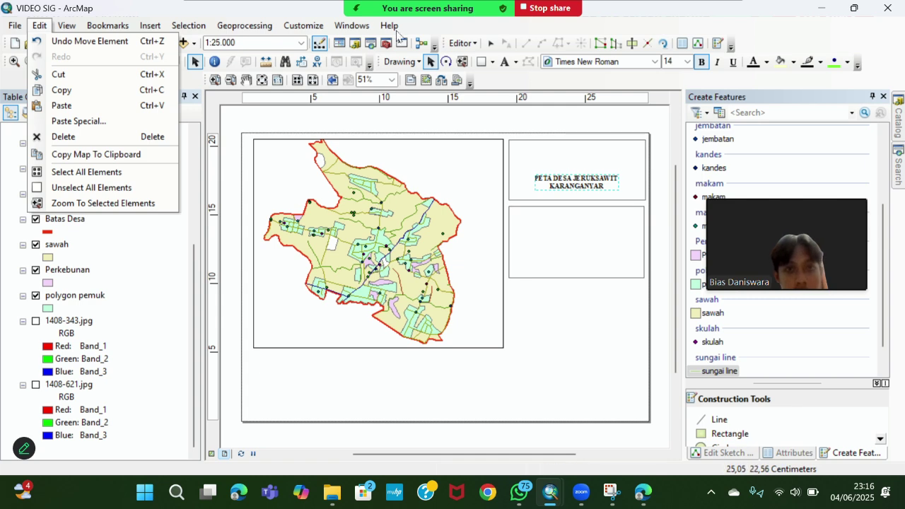
mouse_move(378, 32)
left_click(150, 26)
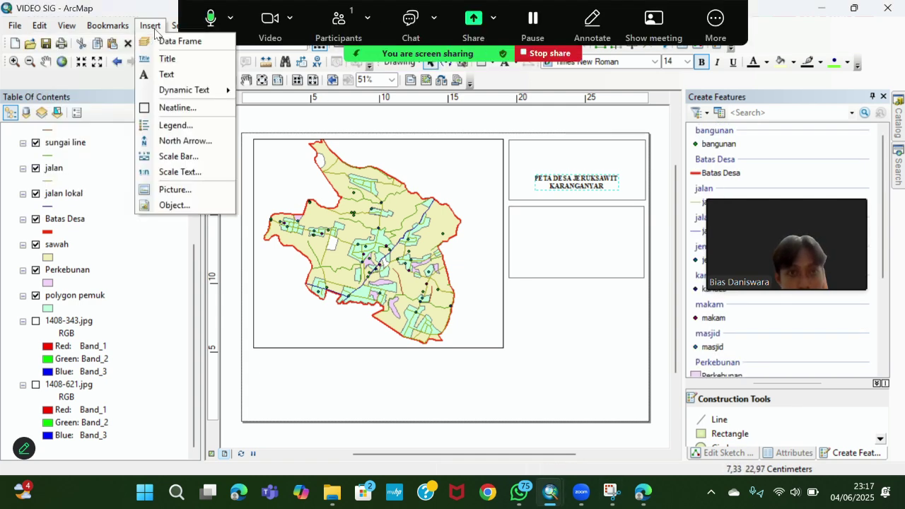
left_click(182, 192)
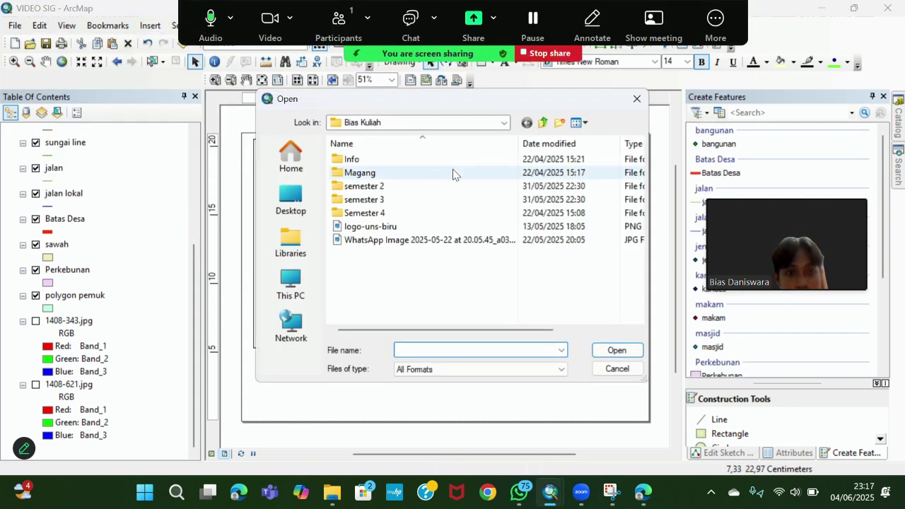
double_click(346, 226)
left_click_drag(456, 272, 597, 162)
left_click_drag(615, 196, 578, 159)
left_click(624, 244)
left_click(612, 310)
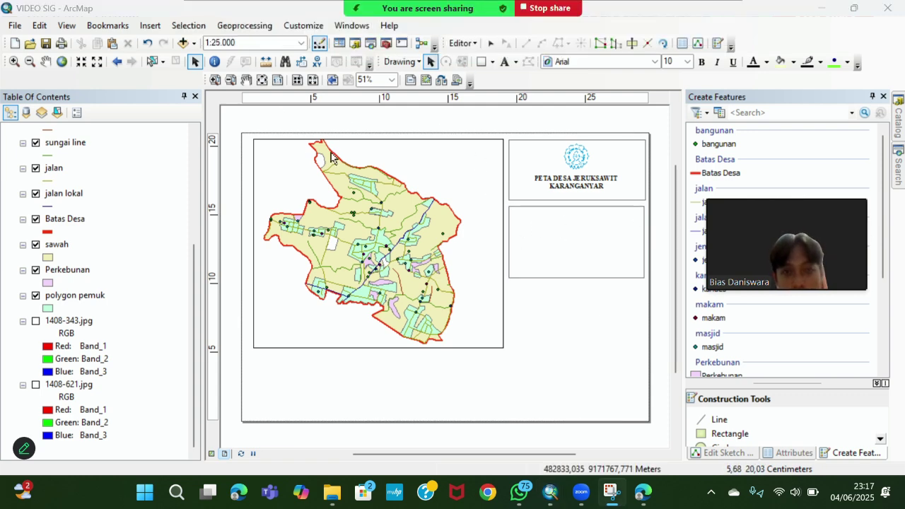
Step: Insert a new data frame and add ADMINISTRASIDESA_AR_25K.shp from the KAB. KARANGANYAR folder to it
left_click(157, 28)
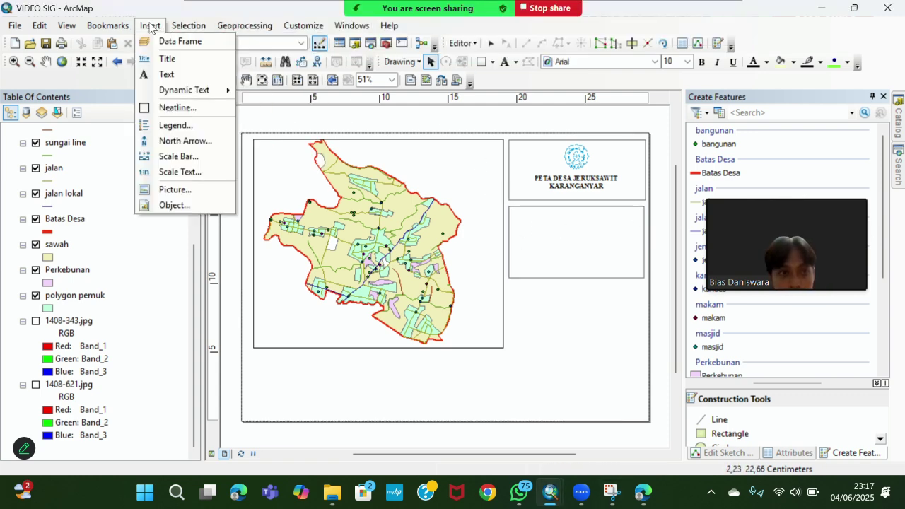
left_click(161, 38)
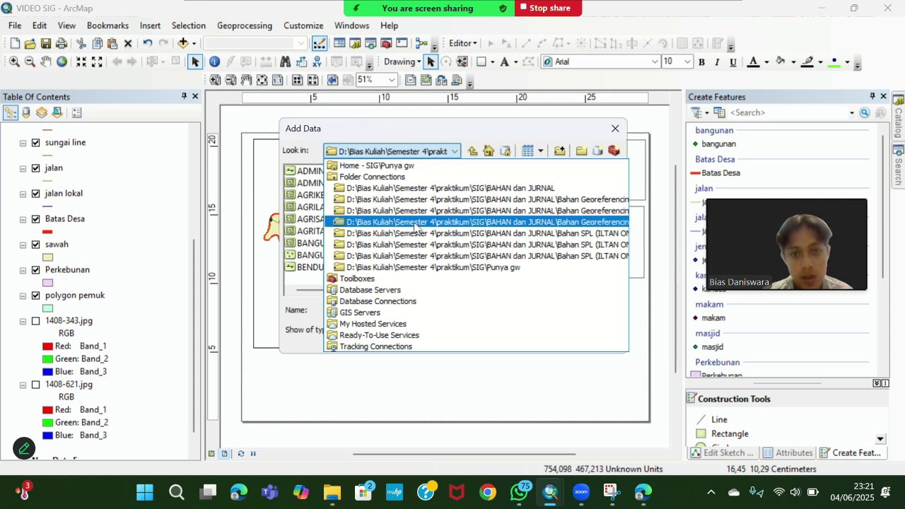
left_click(389, 188)
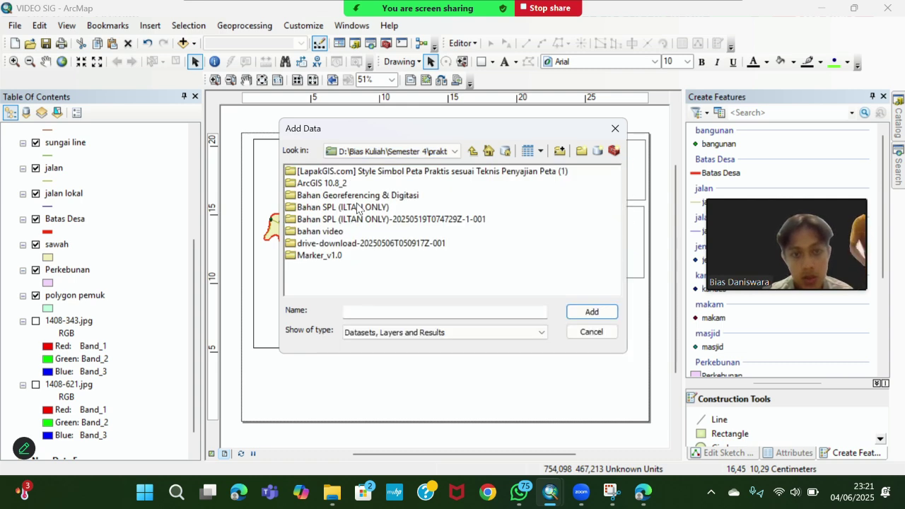
double_click(337, 208)
double_click(366, 172)
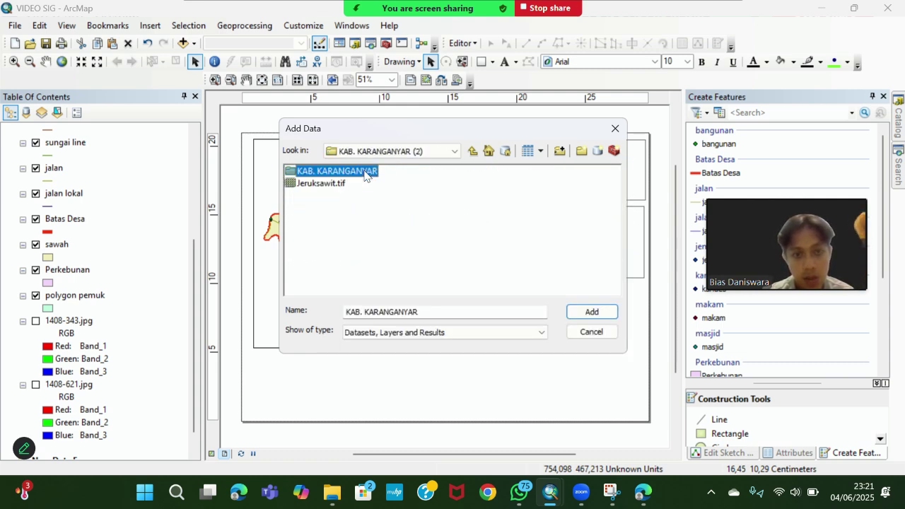
double_click(354, 173)
left_click(378, 28)
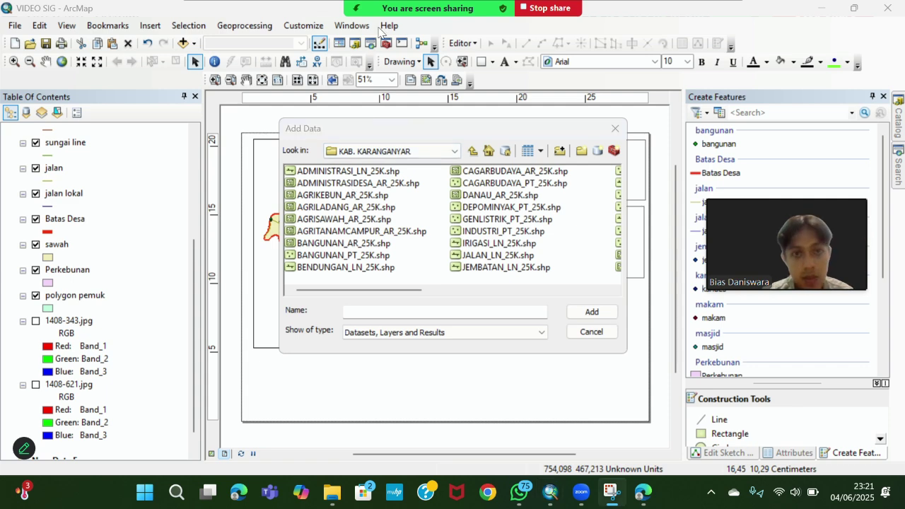
double_click(405, 187)
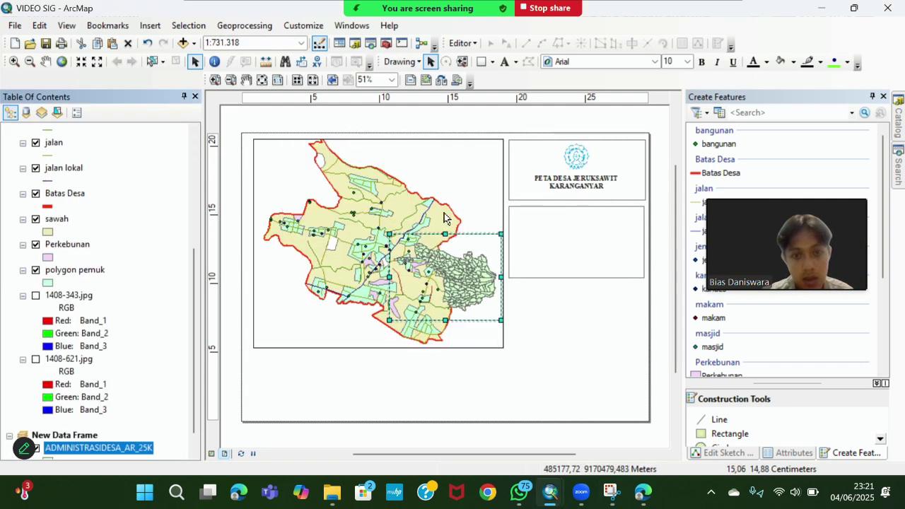
Step: Place the district inset map in the box below the title and open the ADMINISTRASIDESA_AR_25K attribute table
left_click_drag(471, 262, 602, 235)
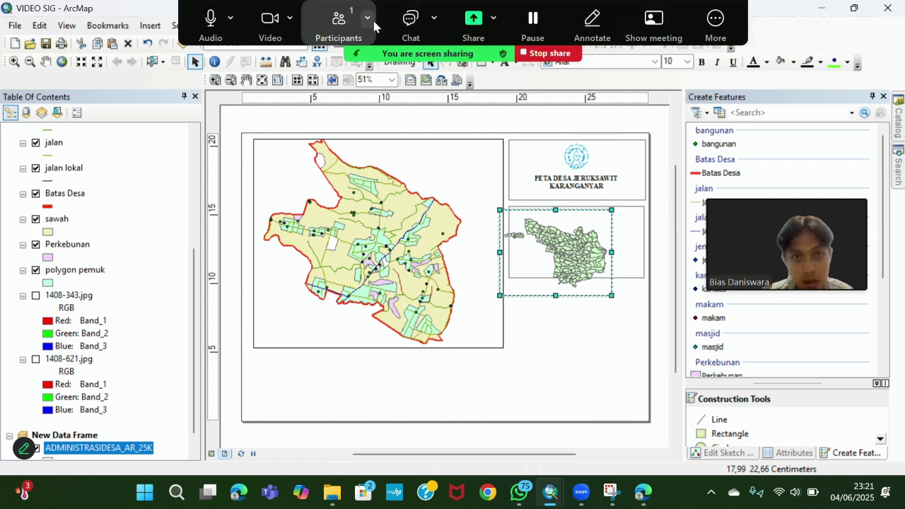
right_click(107, 450)
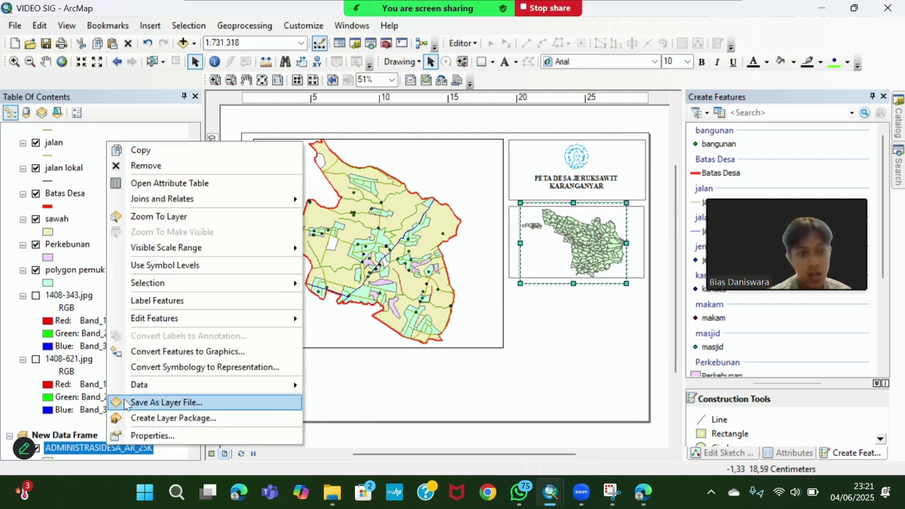
left_click(188, 186)
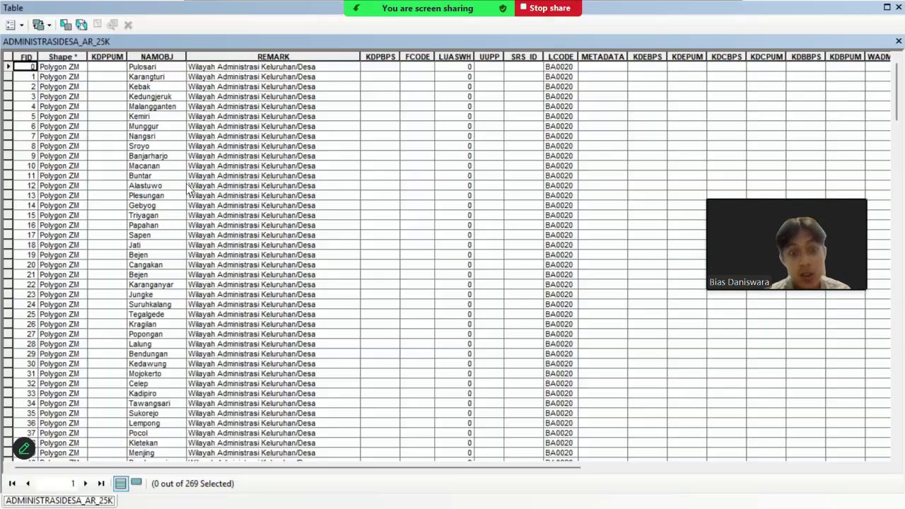
scroll(198, 263, "down", 8)
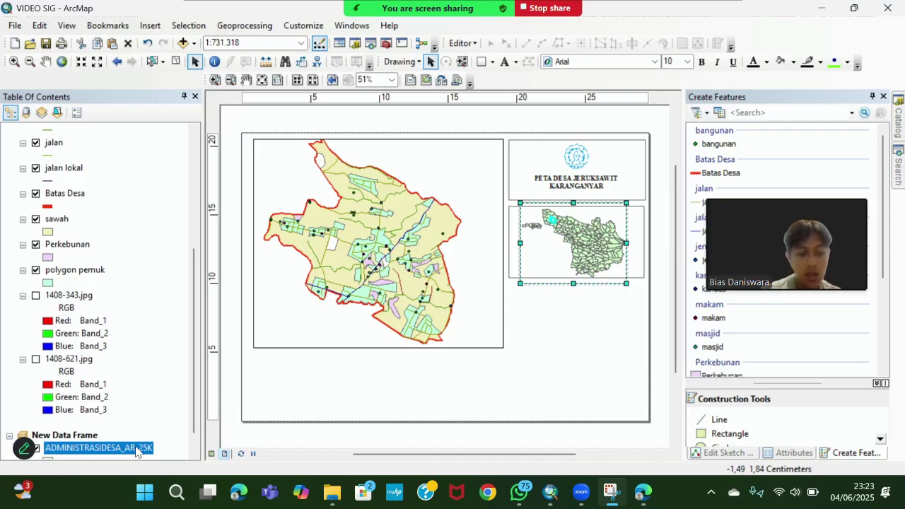
Step: Create a new layer from the selected features of ADMINISTRASIDESA_AR_25K in the inset data frame
right_click(137, 451)
mouse_move(219, 289)
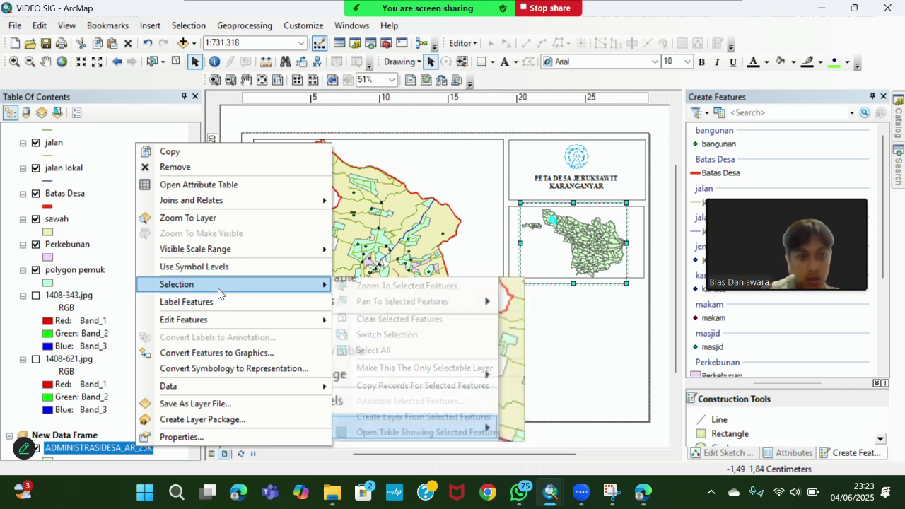
left_click(382, 417)
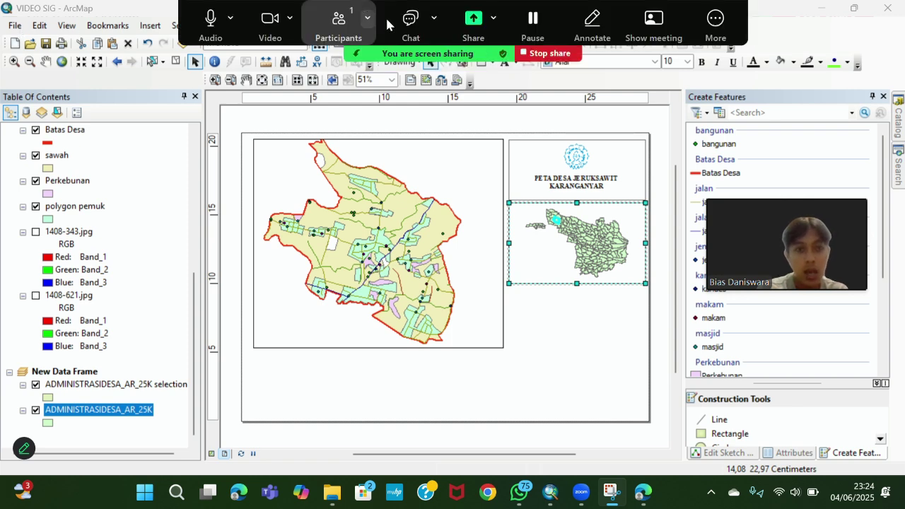
Step: Insert the ESRI North 8 north arrow into the layout
left_click(157, 28)
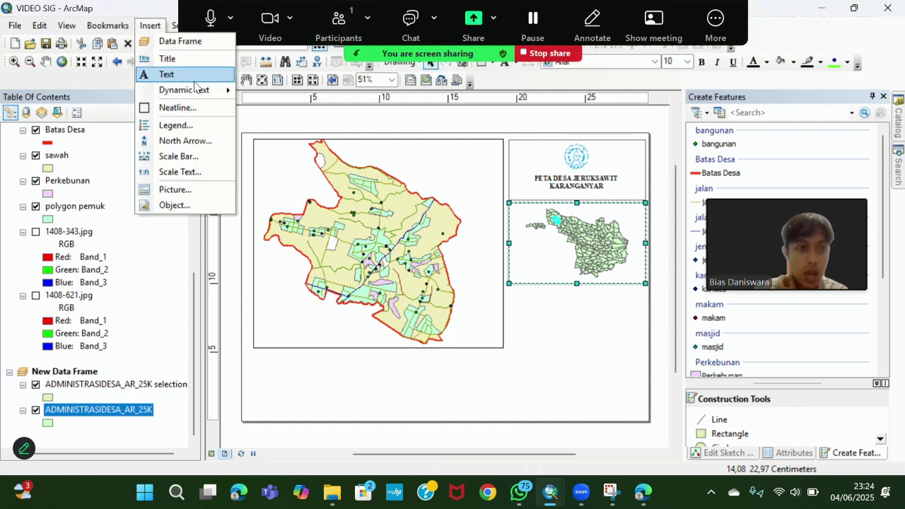
left_click(187, 141)
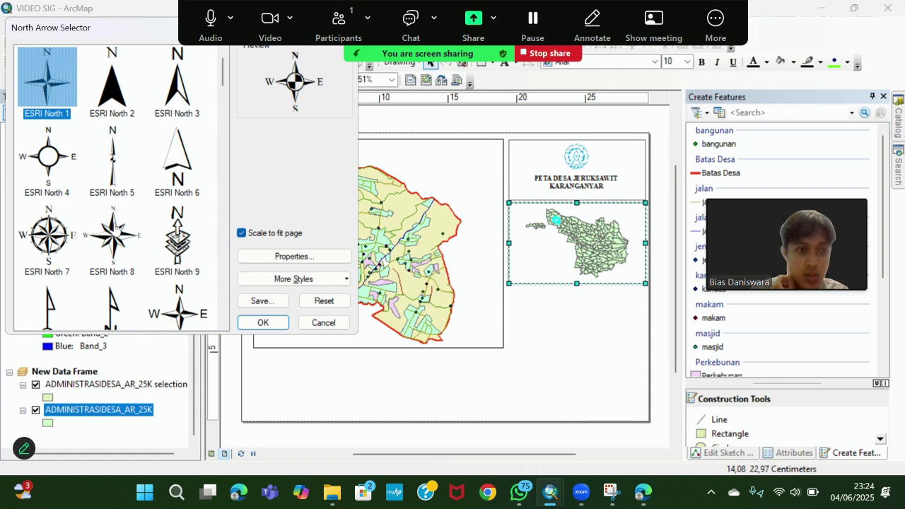
left_click(116, 227)
scroll(191, 249, "down", 1)
left_click(263, 324)
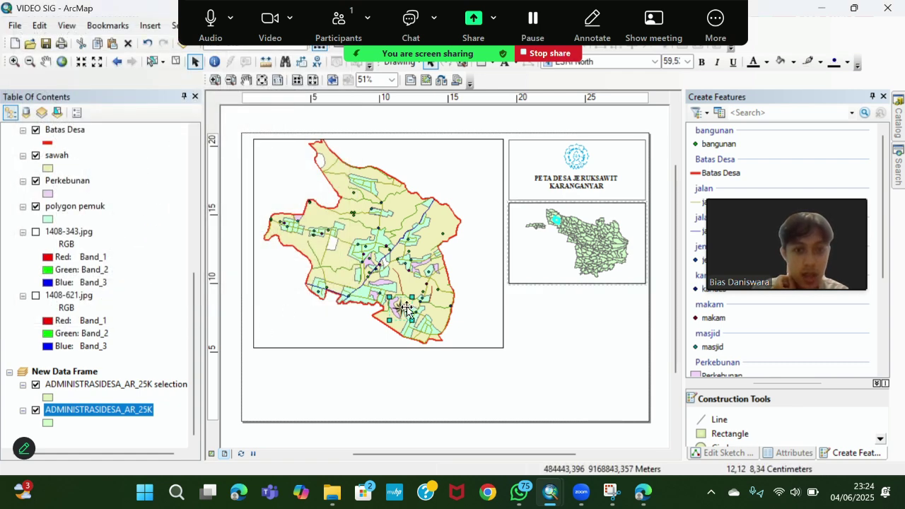
Step: Insert an Alternating Scale Bar 1 in miles with 4 divisions and 4 subdivisions, and place it below the main map
left_click(150, 26)
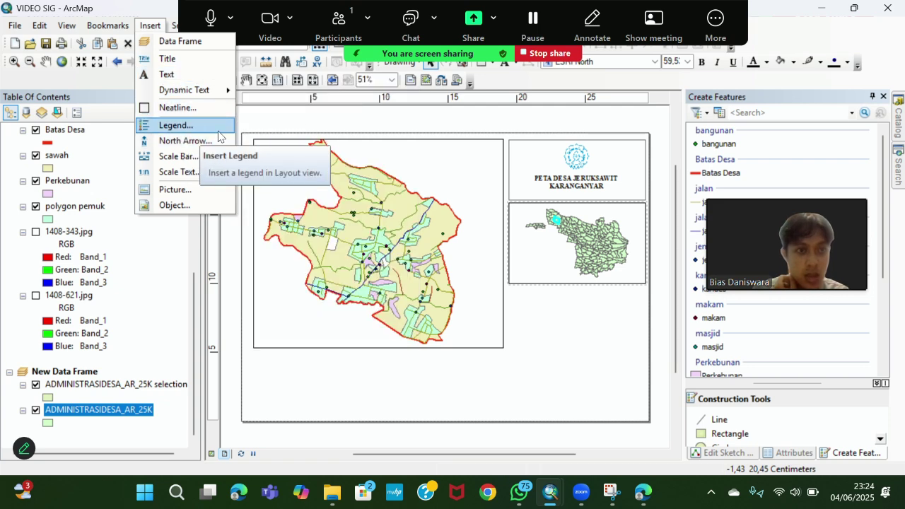
left_click(189, 158)
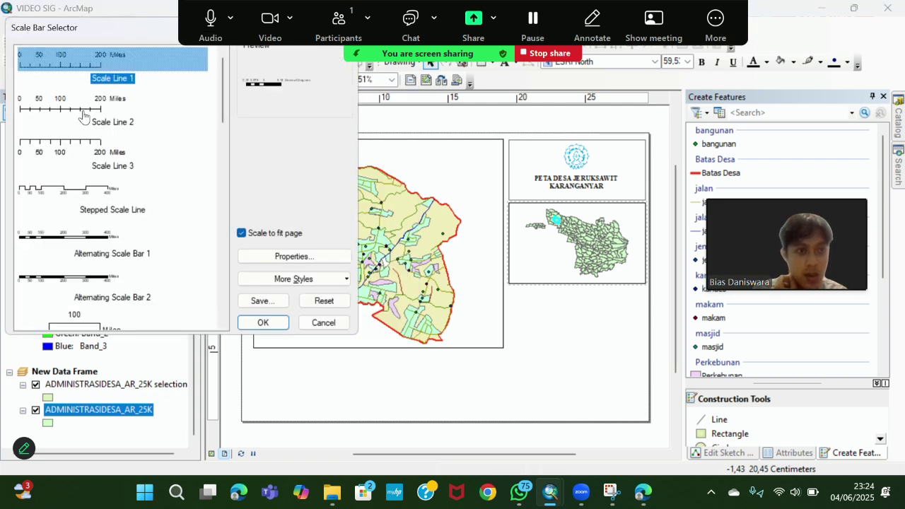
left_click(91, 233)
left_click(313, 256)
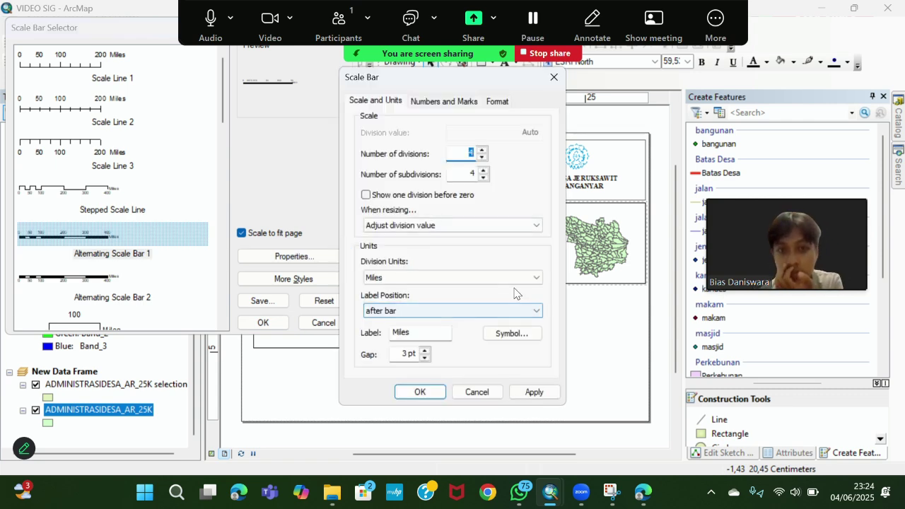
left_click(433, 401)
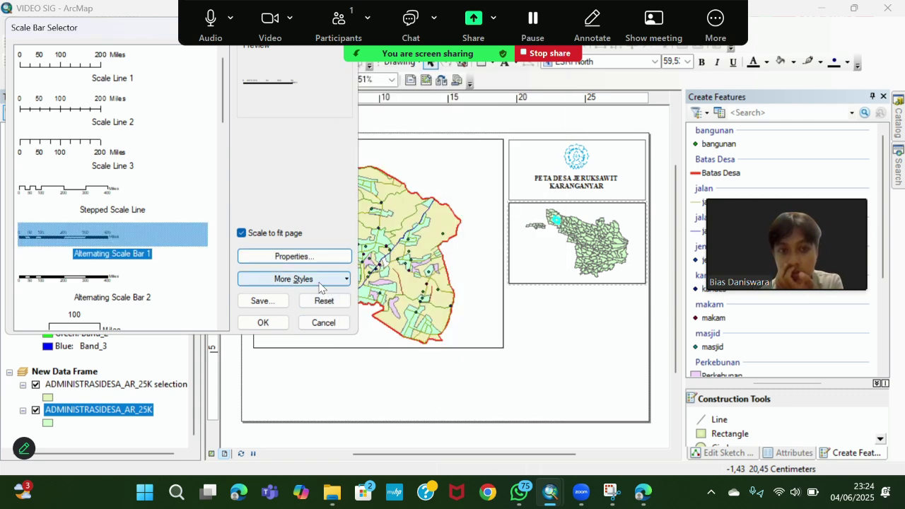
left_click(320, 281)
left_click(319, 283)
left_click(318, 283)
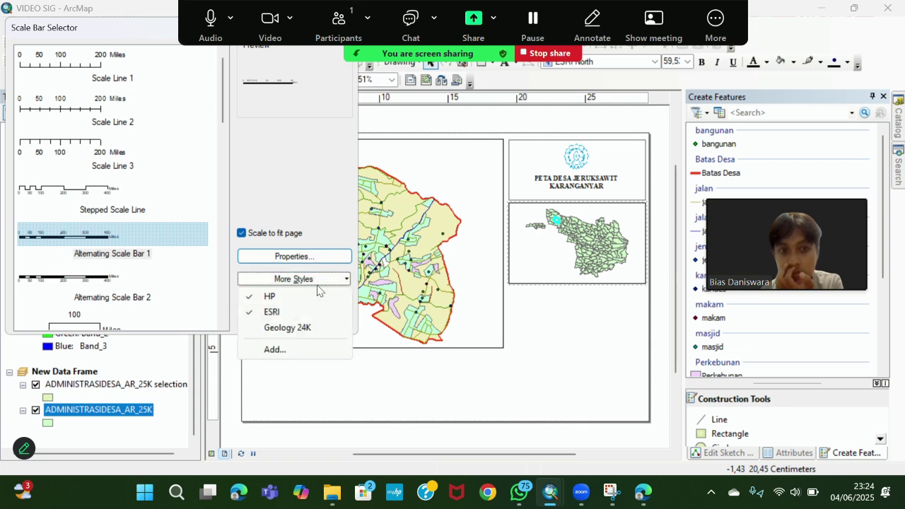
left_click(316, 280)
left_click(263, 321)
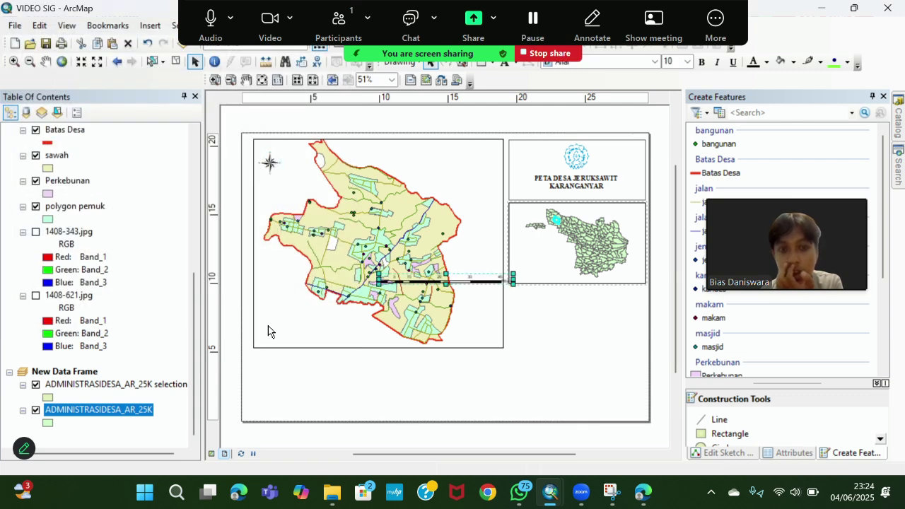
left_click_drag(475, 276, 457, 365)
Step: Insert a scale text relating inches to kilometers between the main map and the scale bar
left_click(150, 25)
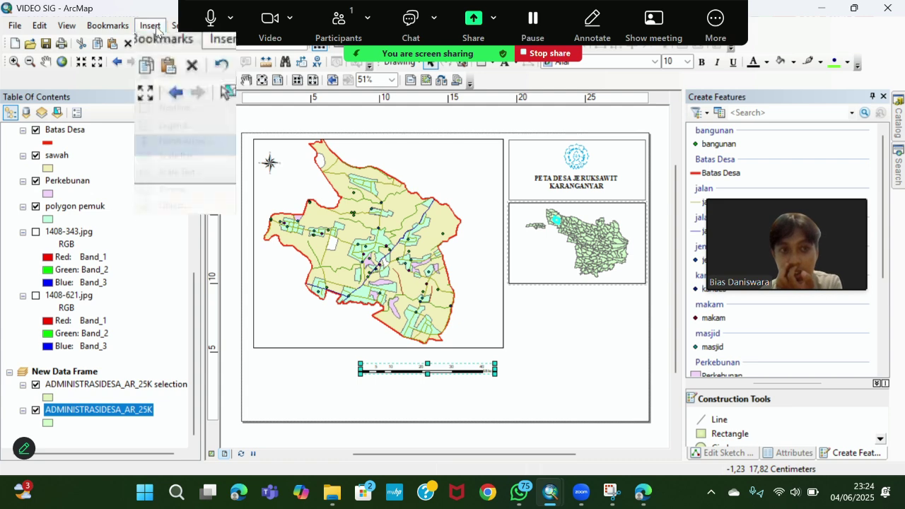
left_click(189, 172)
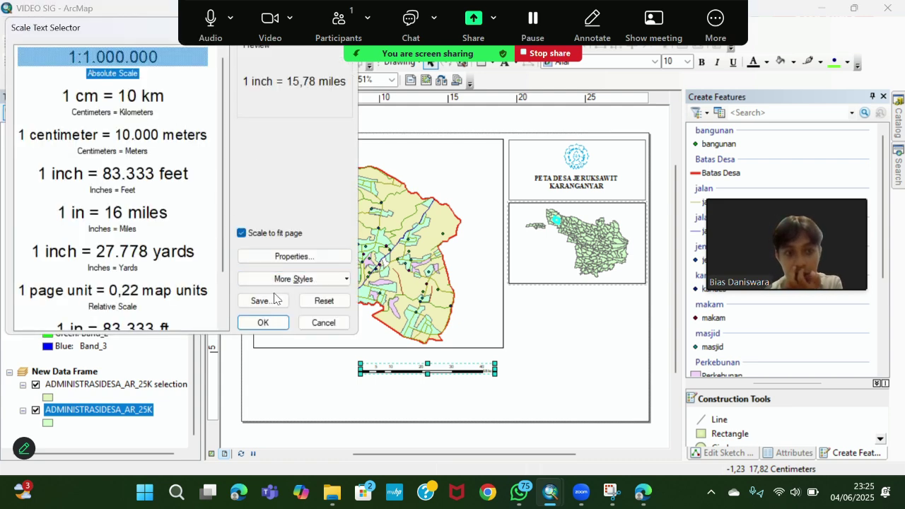
left_click(309, 260)
left_click(263, 322)
left_click(150, 25)
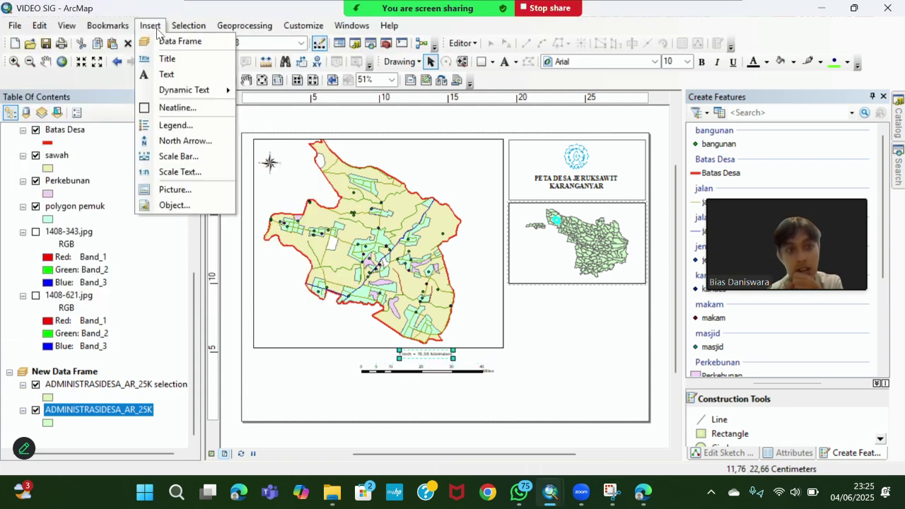
left_click(175, 125)
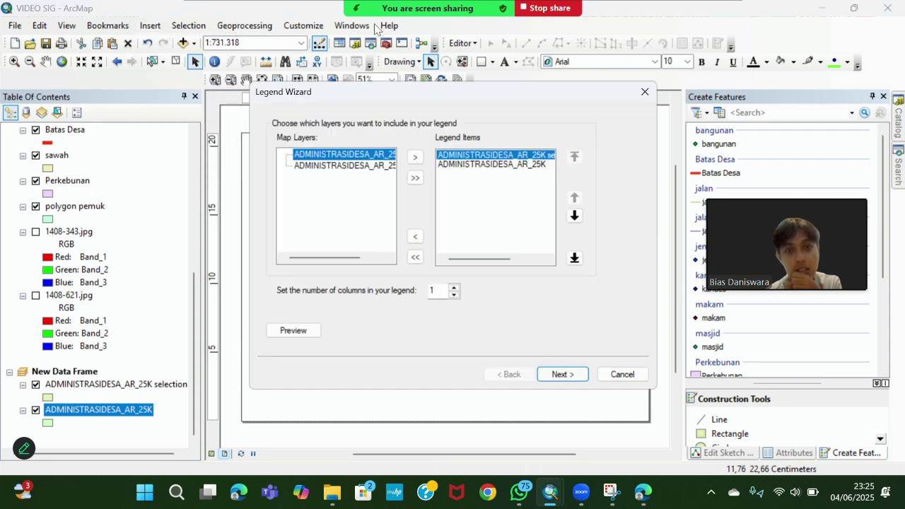
key("Escape")
Step: Insert a one-column legend listing the main map's layers with the default settings and position it below the inset map
left_click(150, 25)
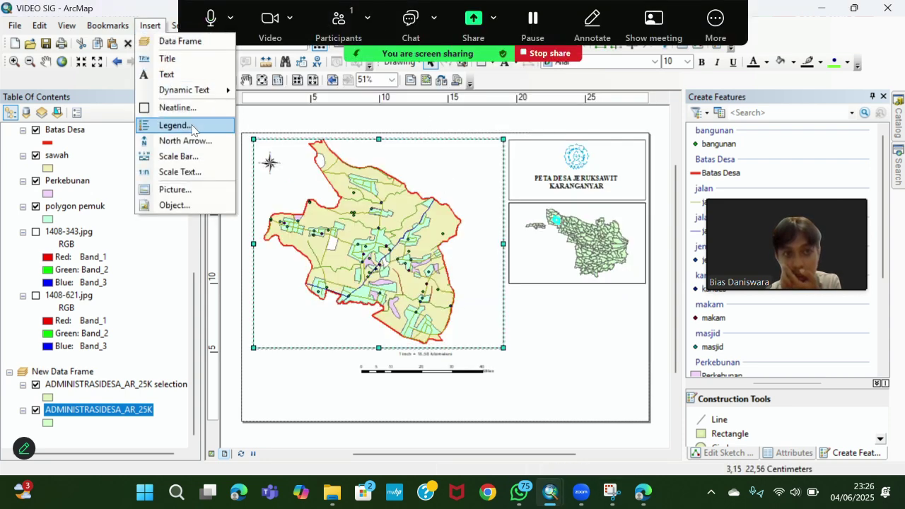
left_click(176, 125)
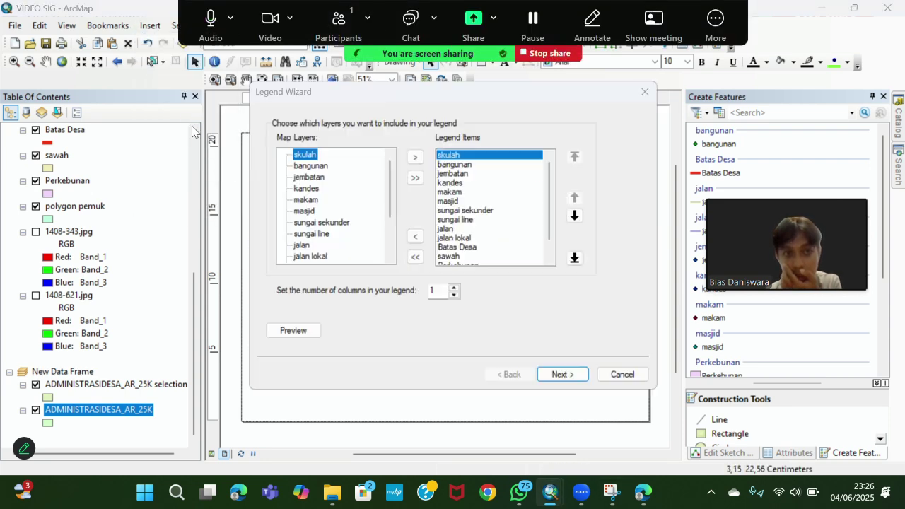
left_click(567, 372)
left_click(568, 373)
left_click(570, 373)
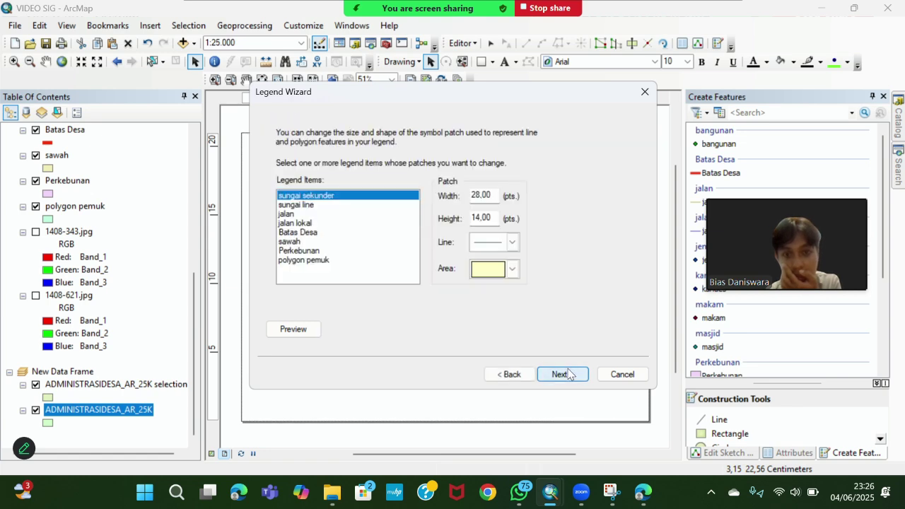
left_click(568, 374)
left_click(566, 373)
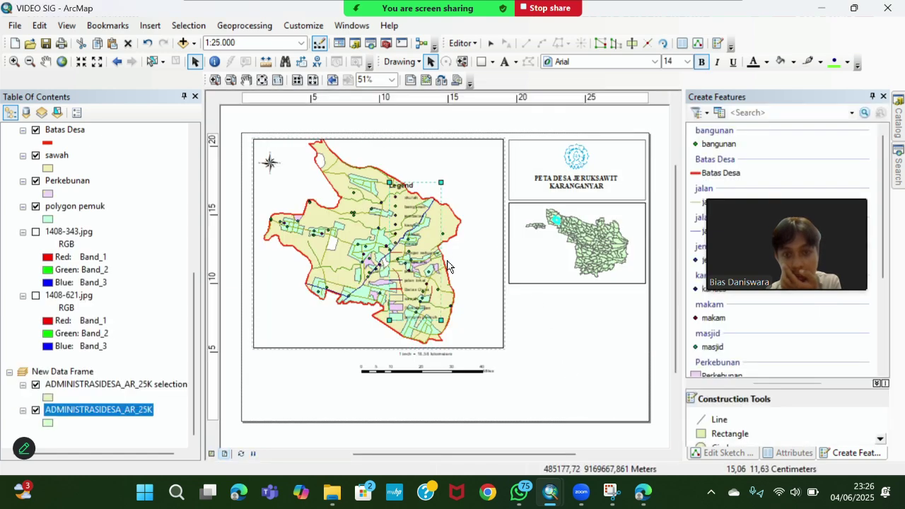
left_click_drag(550, 326, 548, 360)
left_click(382, 32)
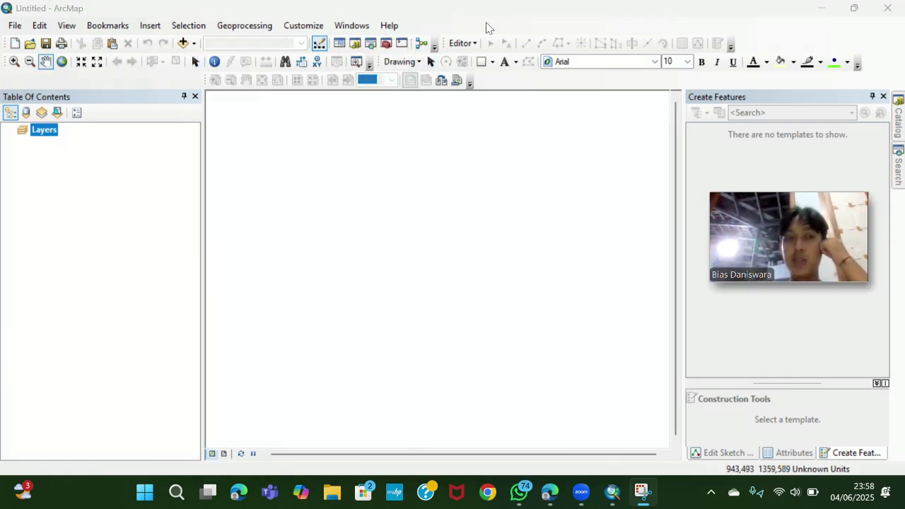
Step: Start adding data to the Layers data frame and browse to the KAB. KARANGANYAR folder inside Bahan SPL (ILTAN ONLY)
right_click(46, 130)
left_click(74, 137)
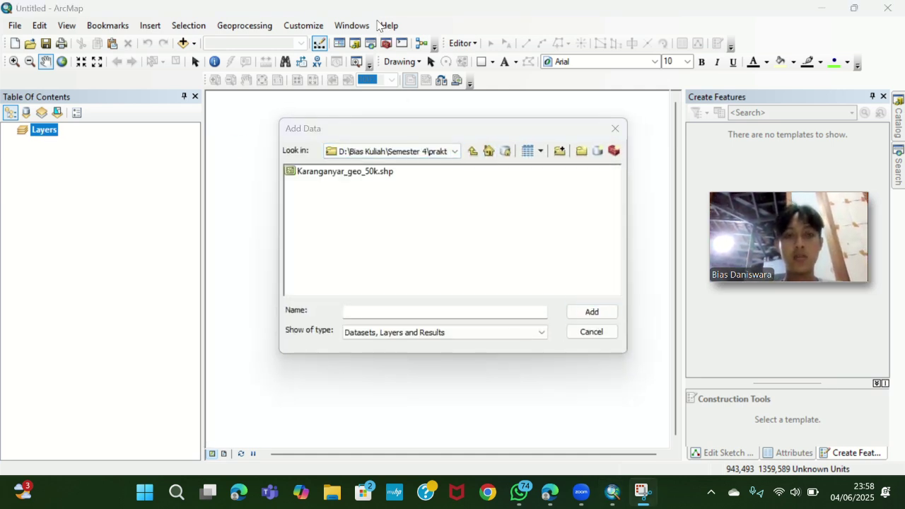
left_click(389, 151)
left_click(382, 188)
left_click(380, 206)
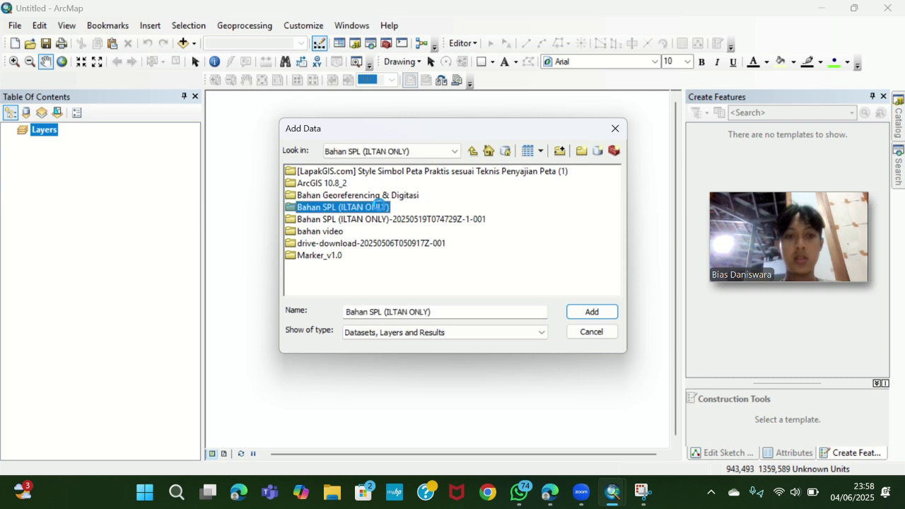
double_click(380, 207)
double_click(343, 171)
double_click(343, 171)
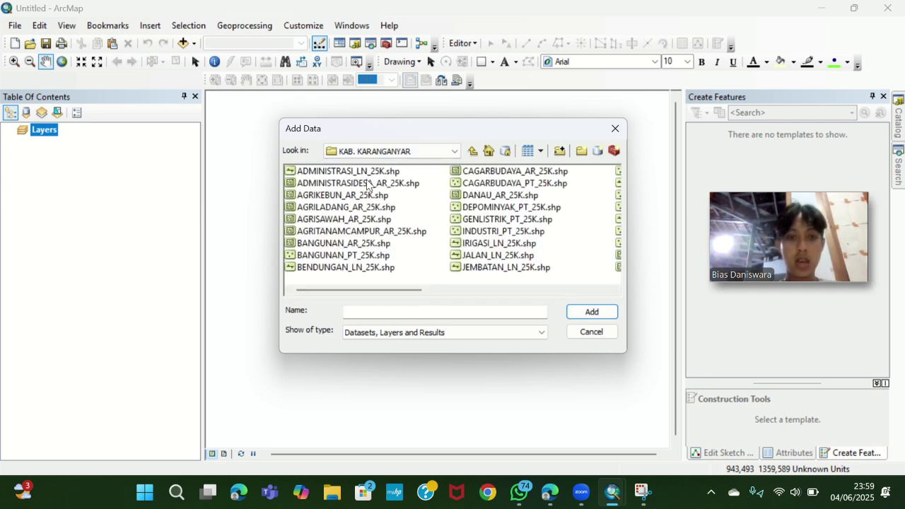
Step: Add the ADMINISTRASIDESA, AGRIKEBUN, AGRILADANG, AGRISAWAH and AGRITANAMCAMPUR _AR_25K shapefiles to the map
left_click(367, 184)
key("shift+Down")
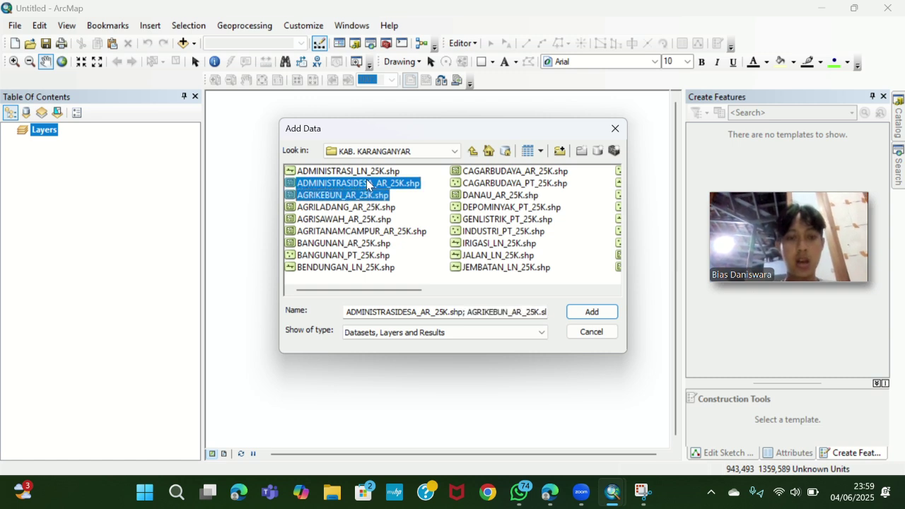
key("shift+Down")
key("shift+Down")
key("shift+Down")
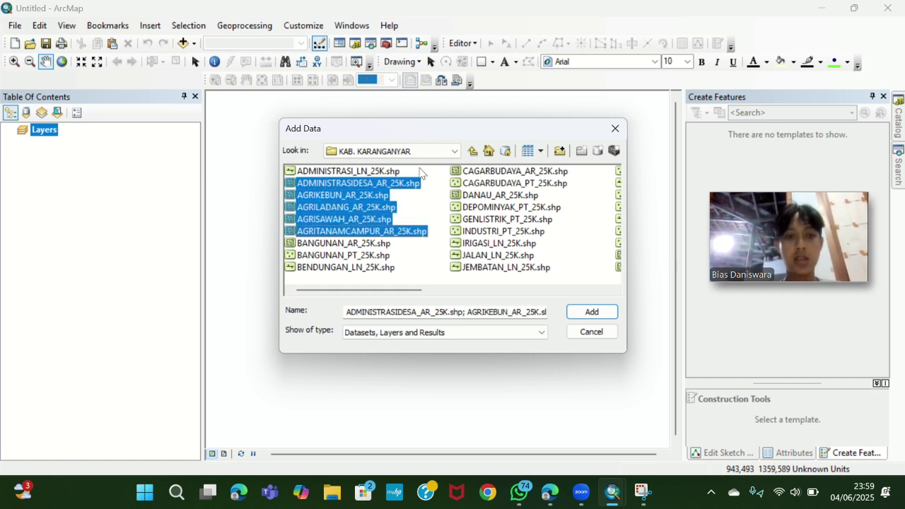
left_click(600, 316)
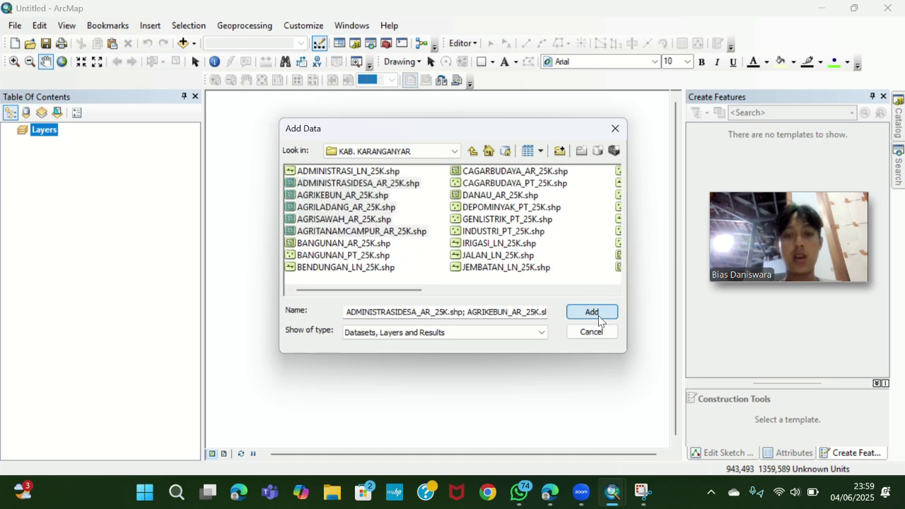
left_click(96, 267)
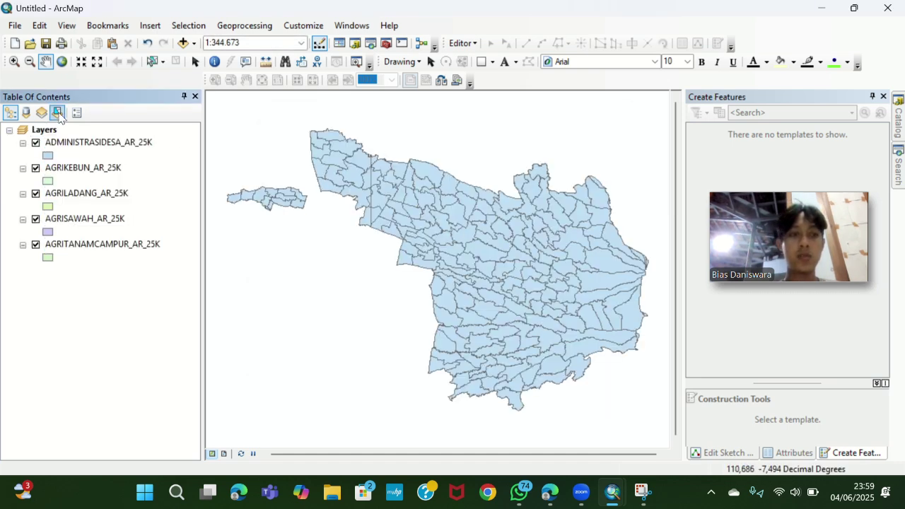
Step: Add the PEMUKIMAN_AR_25K shapefile to Layers and select the ADMINISTRASIDESA_AR_25K layer
right_click(35, 132)
left_click(53, 138)
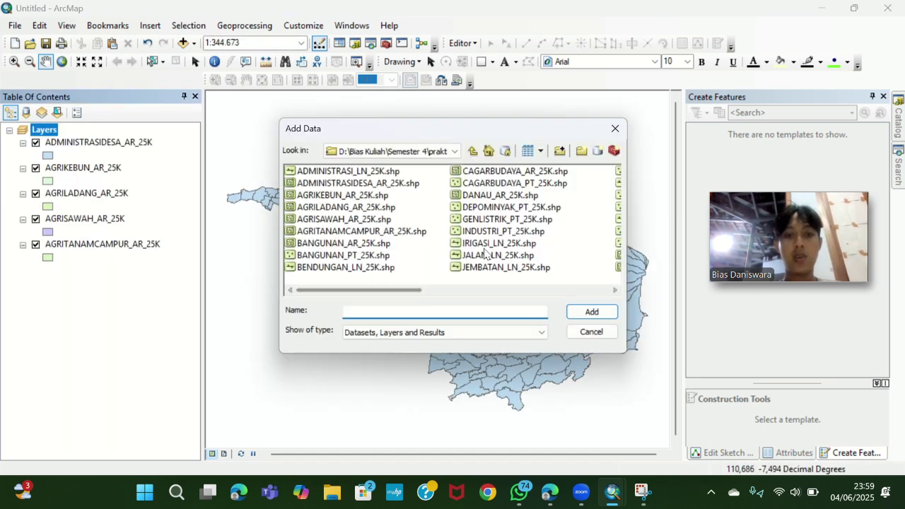
double_click(326, 201)
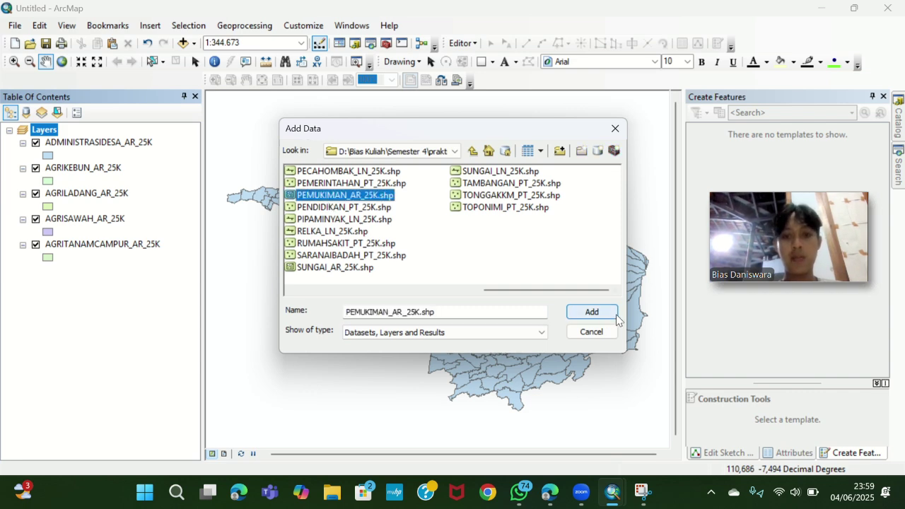
left_click(99, 300)
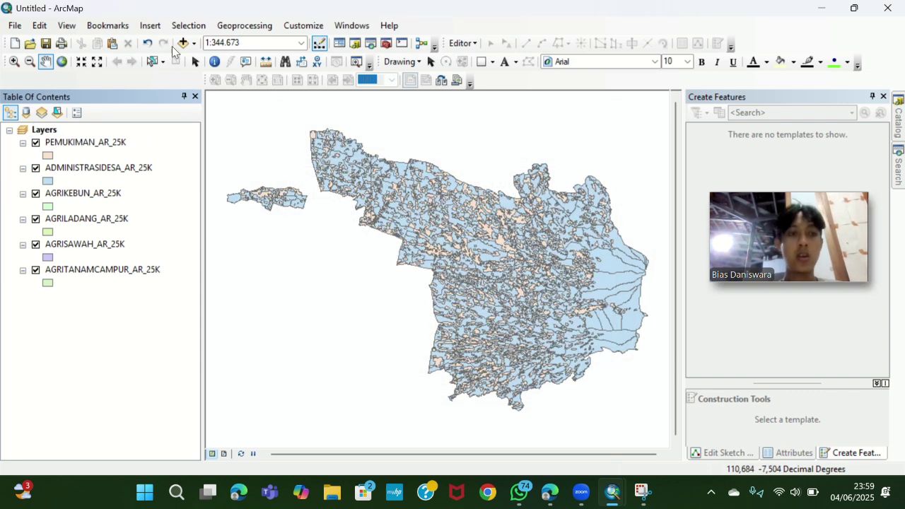
left_click(126, 173)
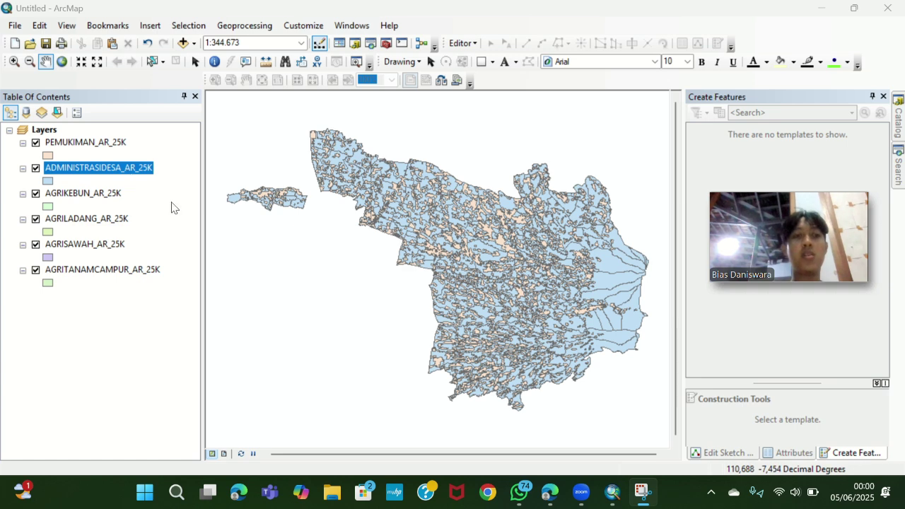
Step: Select the ADMINISTRASIDESA_AR_25K record where "NAMOBJ" = 'Jeruksawit' from the attribute table, then close the table
right_click(124, 170)
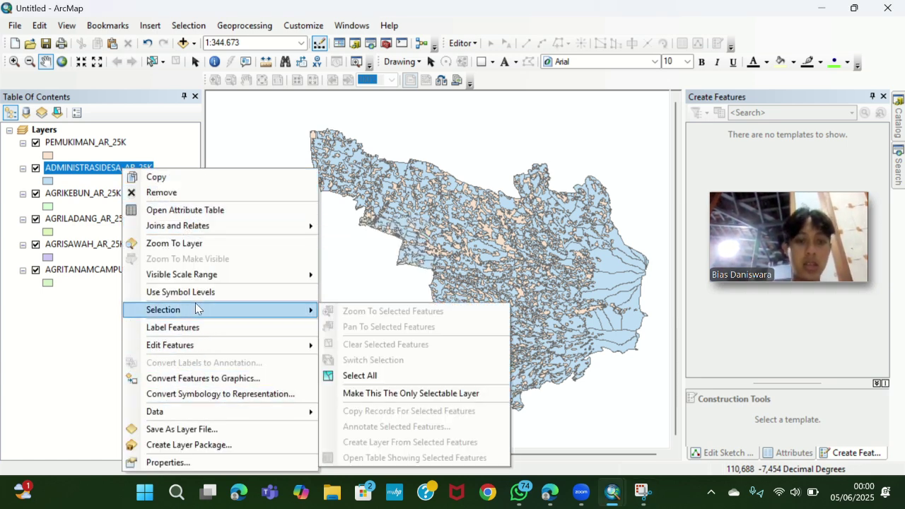
left_click(249, 210)
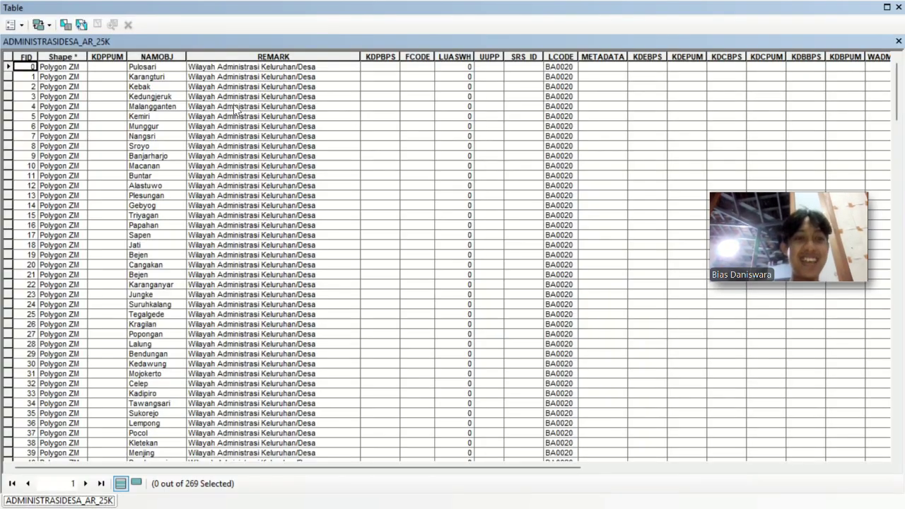
left_click(21, 25)
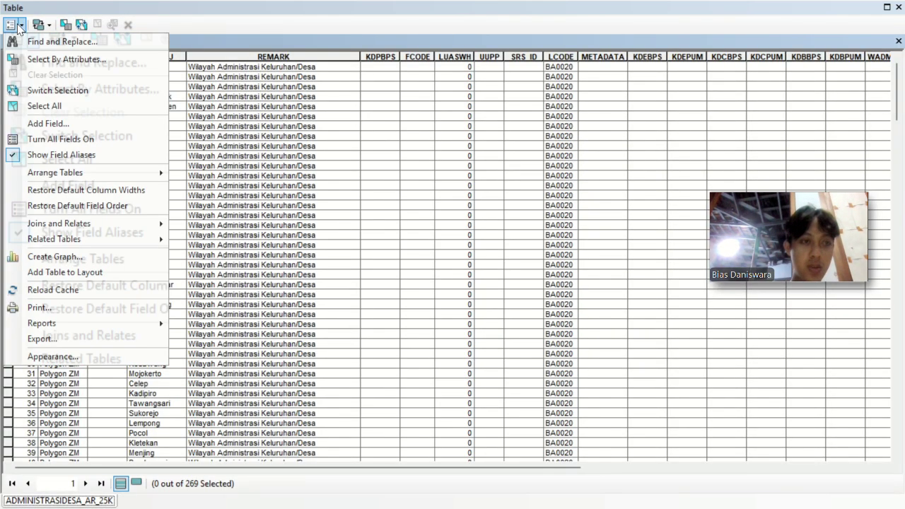
left_click(56, 61)
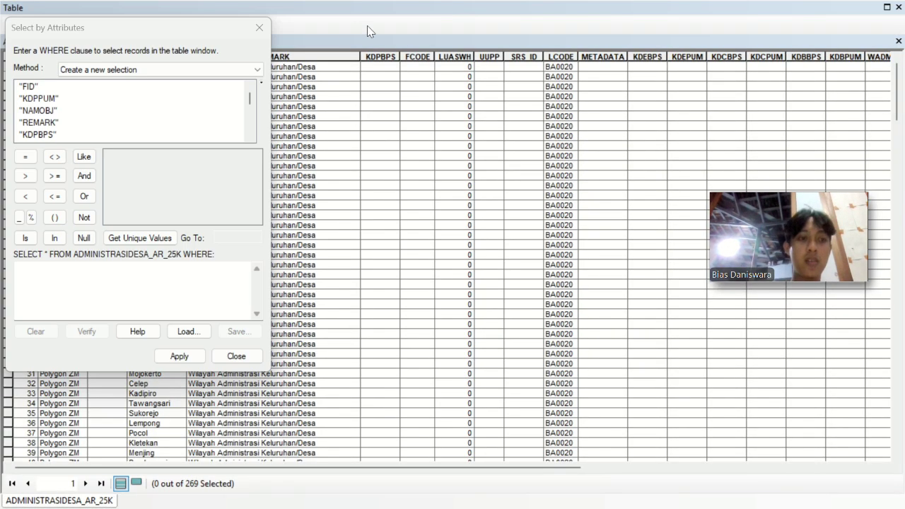
double_click(42, 111)
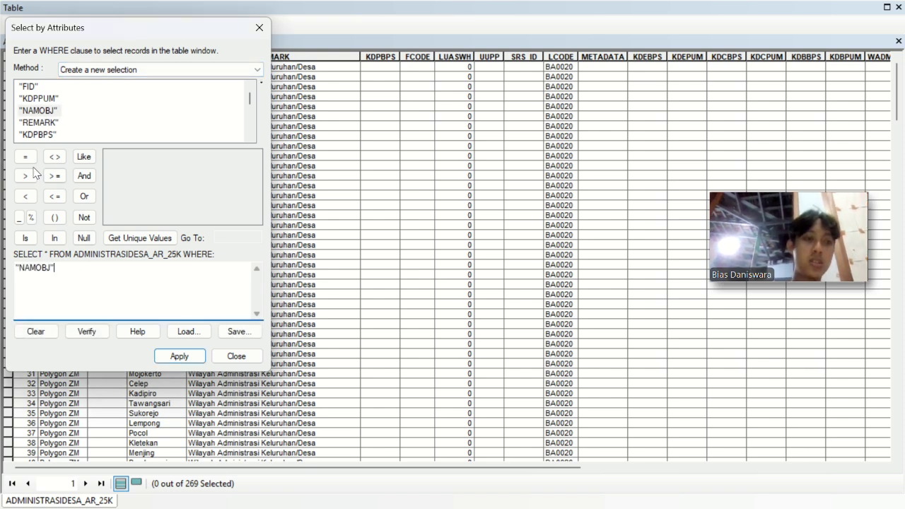
left_click(139, 238)
left_click(236, 238)
type("Jer")
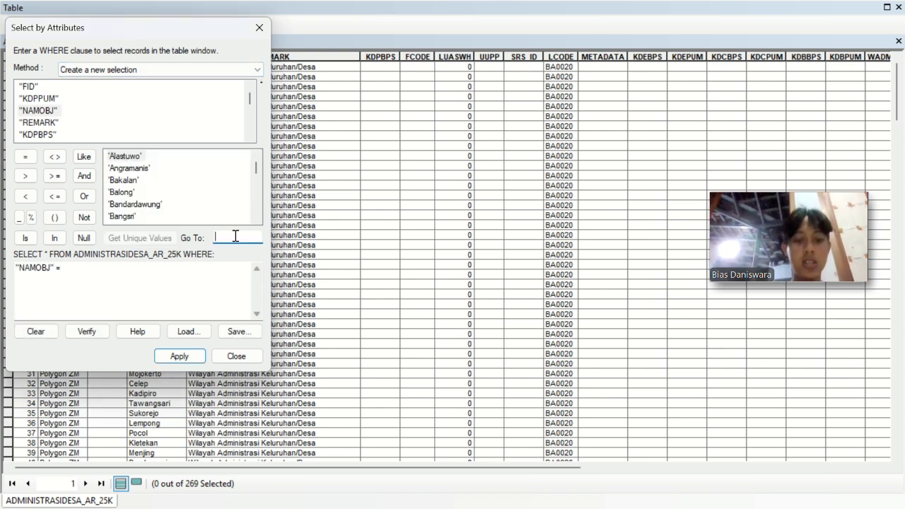
type("uksaw")
double_click(130, 217)
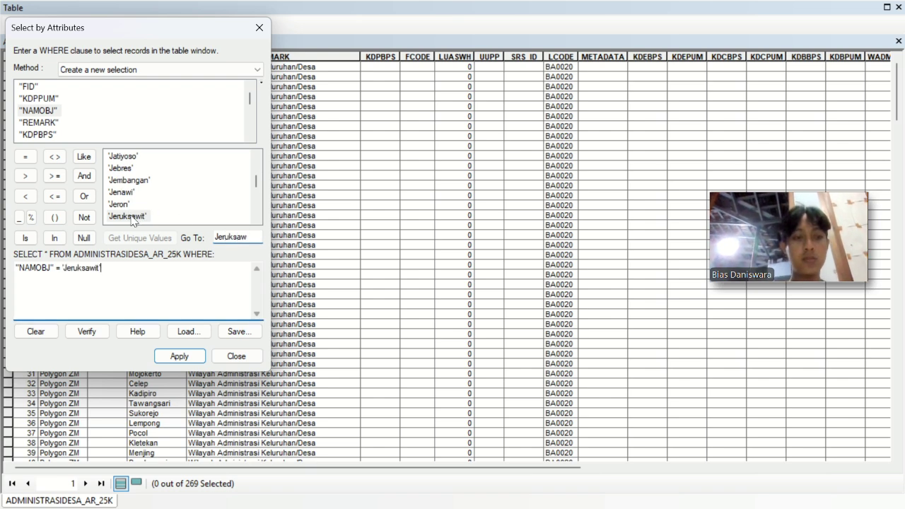
left_click(170, 356)
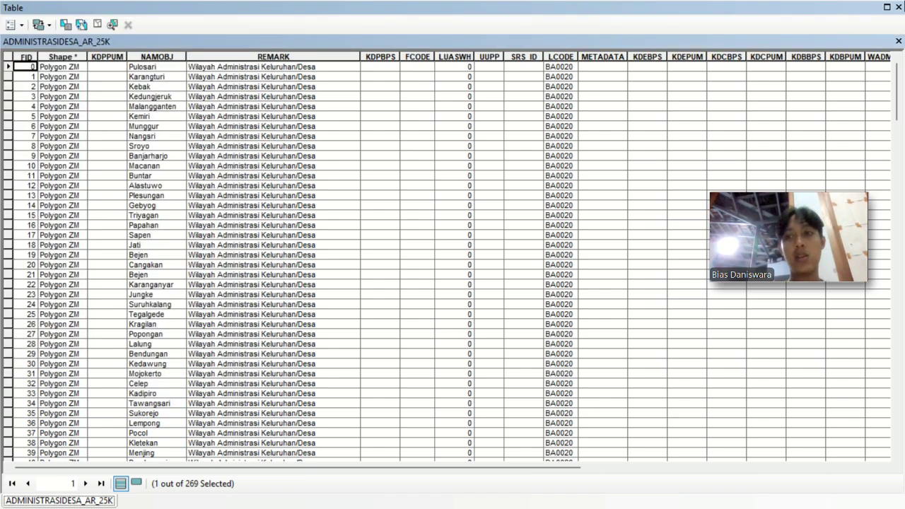
left_click(898, 7)
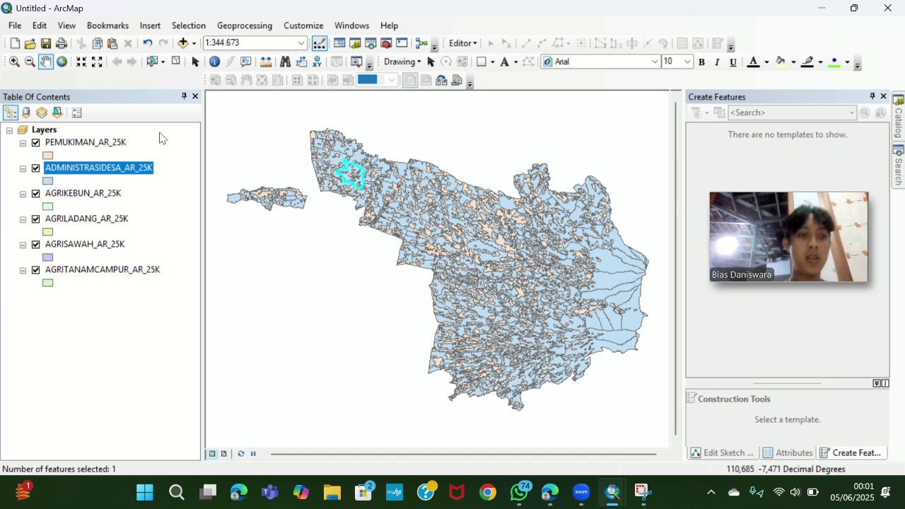
Step: Export the selected ADMINISTRASIDESA_AR_25K feature with the layer's source coordinate system and add the result to the map
left_click(390, 25)
right_click(112, 174)
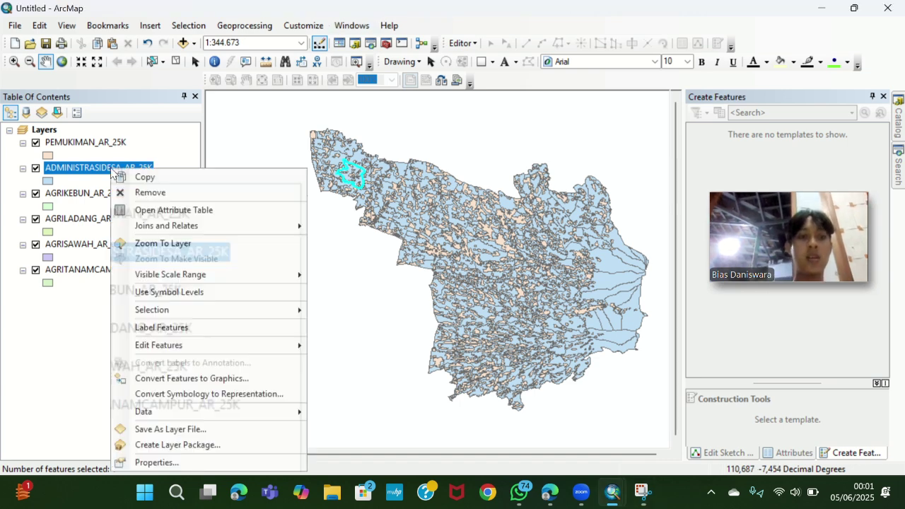
mouse_move(226, 413)
left_click(346, 397)
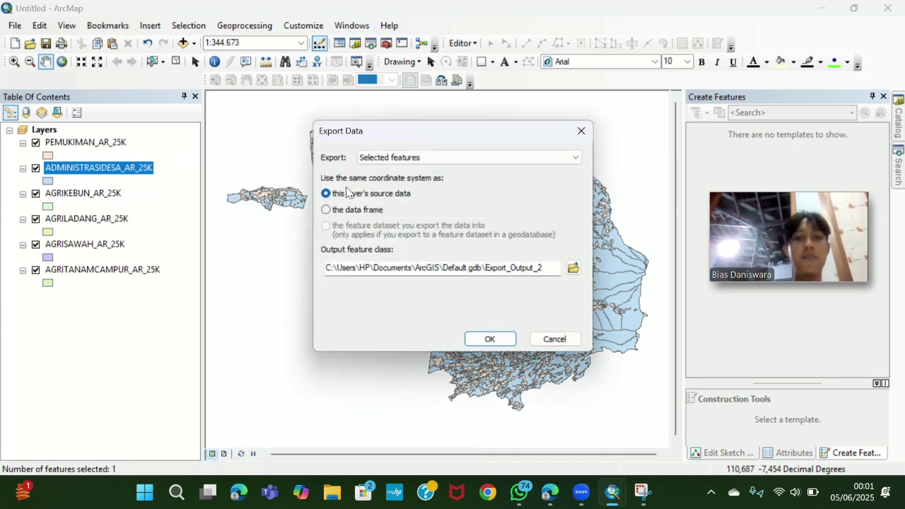
left_click(489, 339)
left_click(504, 295)
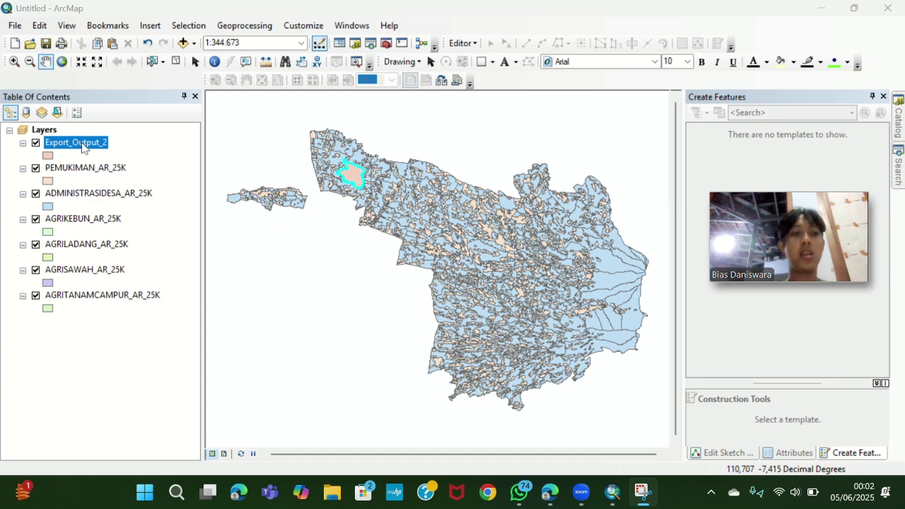
Step: Rename the exported village boundary layer to Jeruksawit
right_click(83, 145)
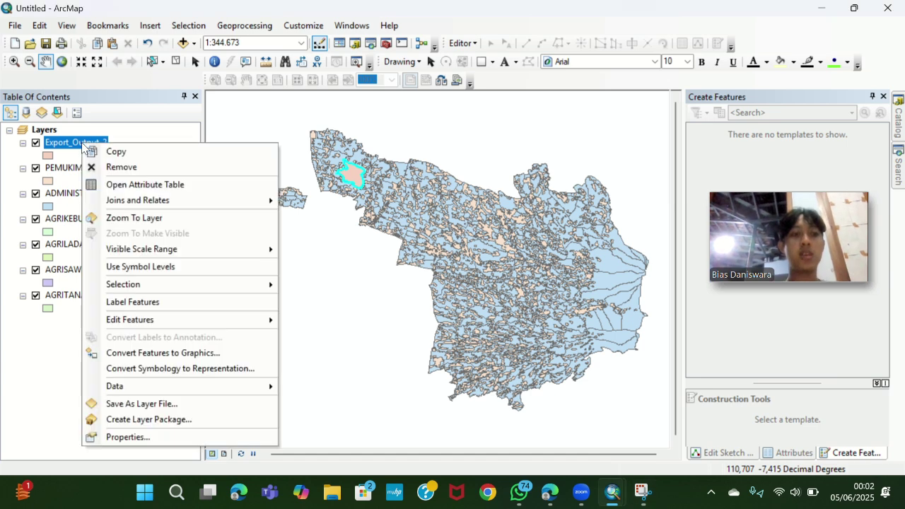
left_click(59, 143)
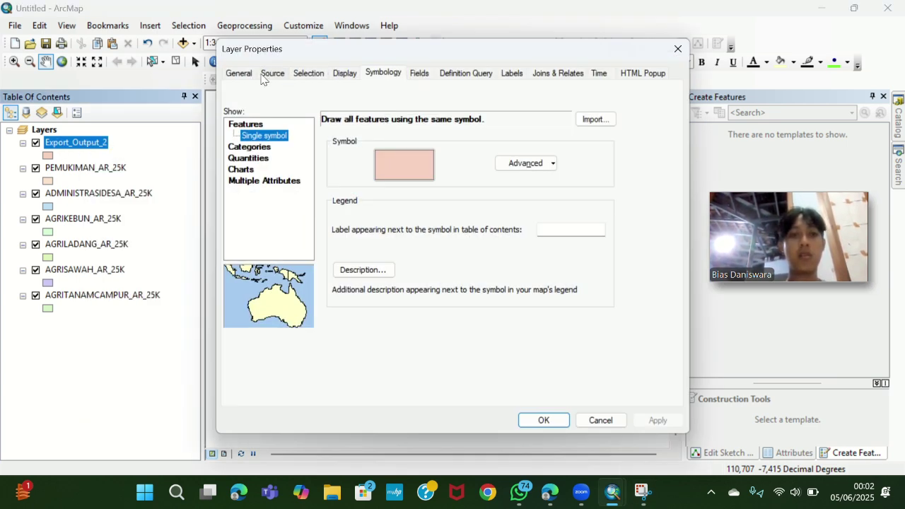
left_click(248, 69)
type("Jeruksawit")
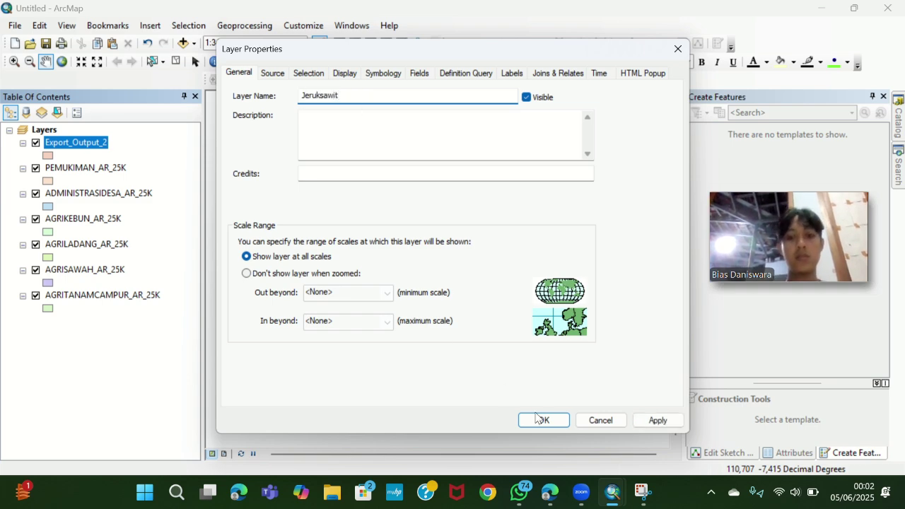
left_click(539, 421)
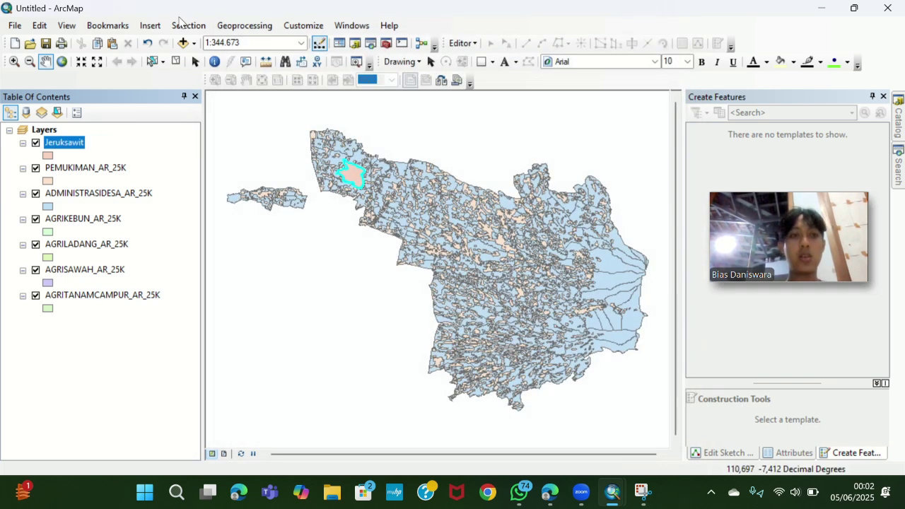
Step: Clip the PEMUKIMAN_AR_25K layer to the Jeruksawit boundary with the default output
left_click(244, 26)
left_click(244, 56)
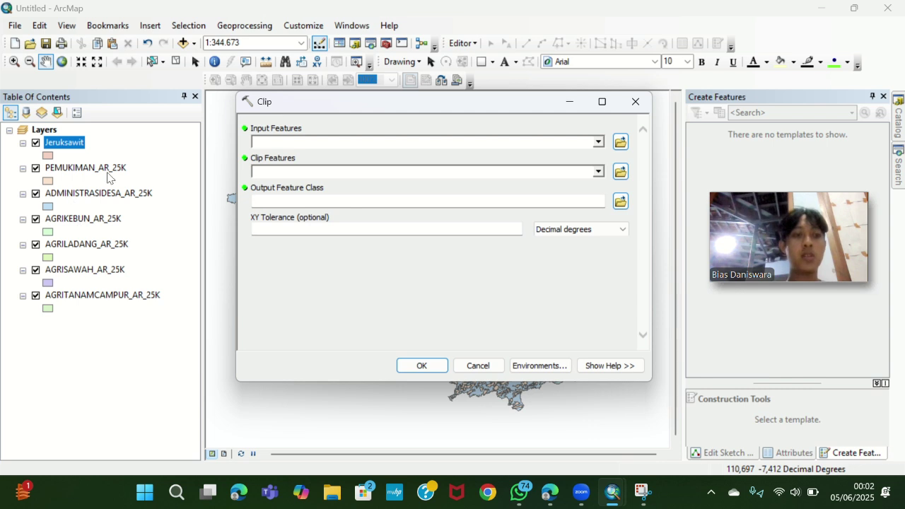
left_click_drag(109, 173, 281, 147)
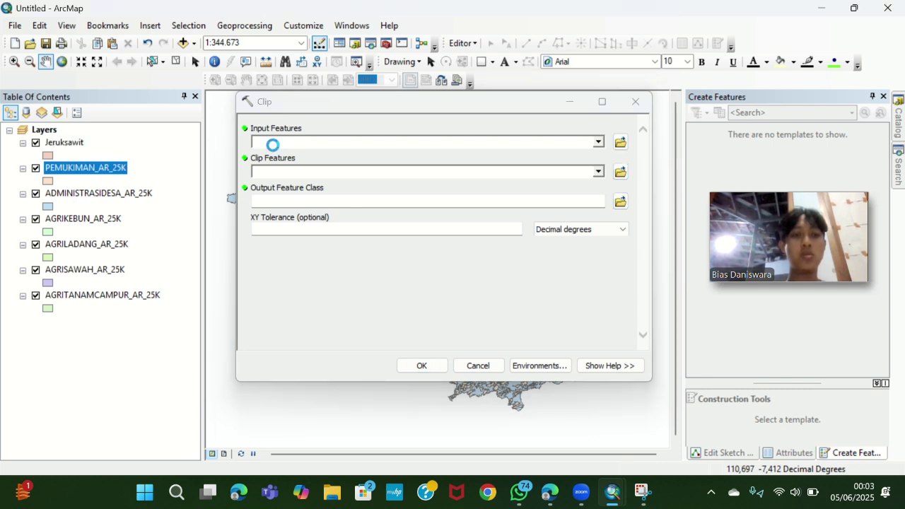
left_click_drag(76, 148, 330, 177)
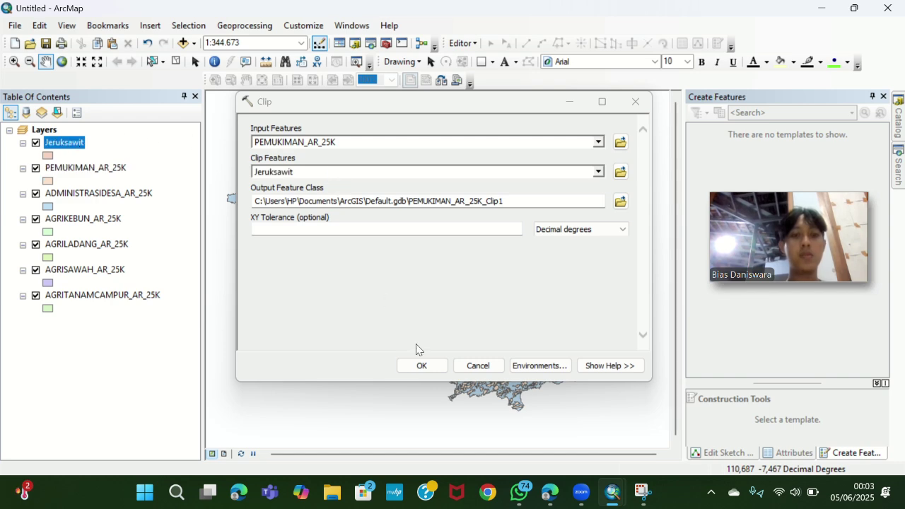
left_click(423, 368)
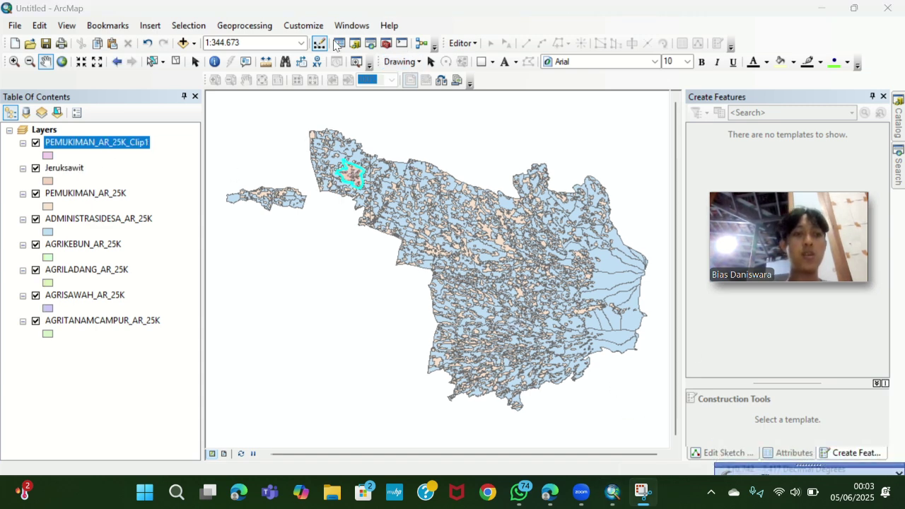
Step: Clip the ADMINISTRASIDESA_AR_25K layer to the Jeruksawit boundary with the default output
left_click(253, 29)
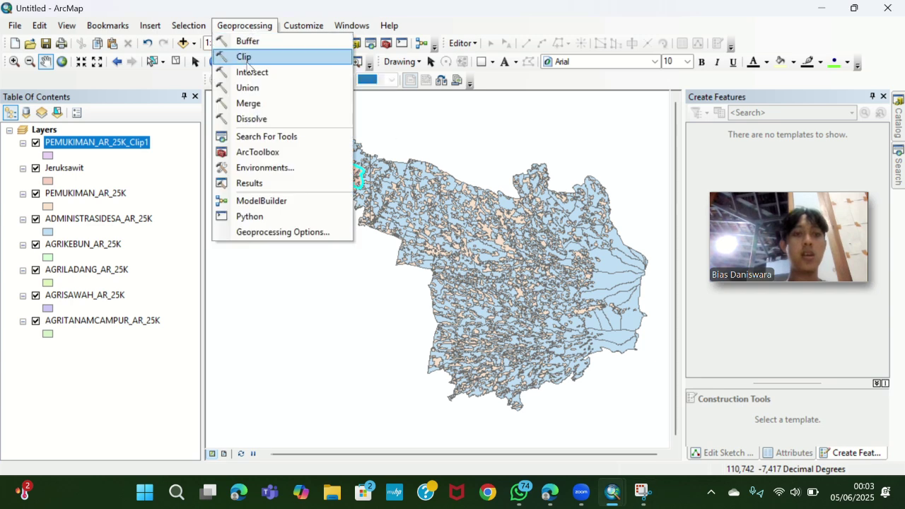
left_click(248, 60)
left_click(101, 195)
left_click_drag(99, 219, 304, 147)
left_click_drag(79, 171, 275, 171)
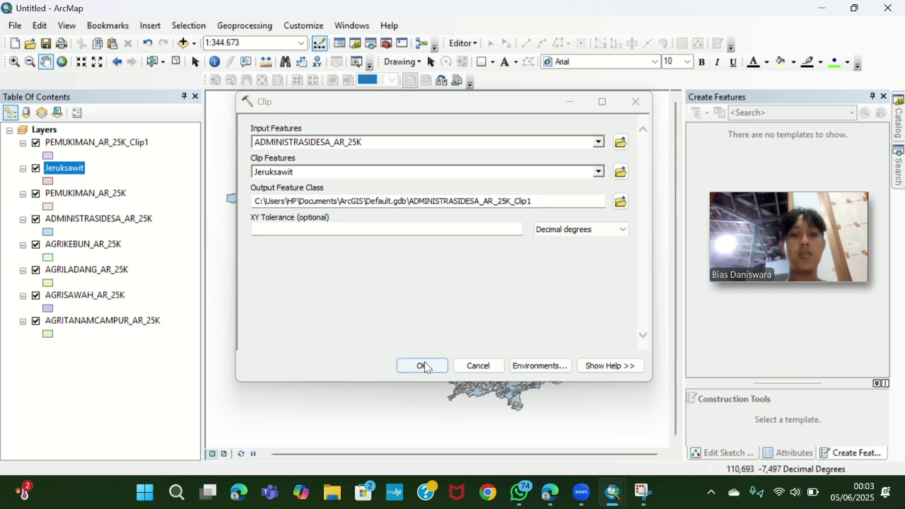
left_click(422, 366)
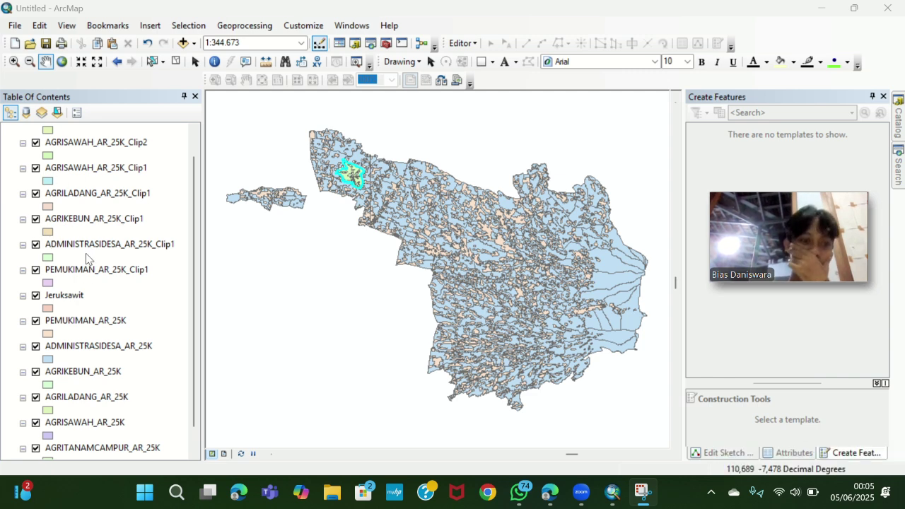
Step: Remove the duplicate AGRISAWAH_AR_25K_Clip2 layer from the map and open the Clip tool
left_click(86, 142)
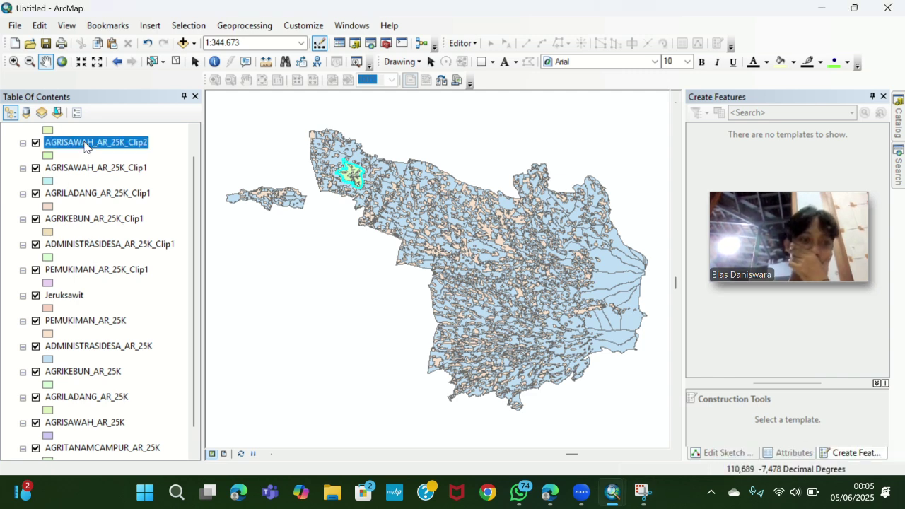
right_click(86, 142)
left_click(129, 164)
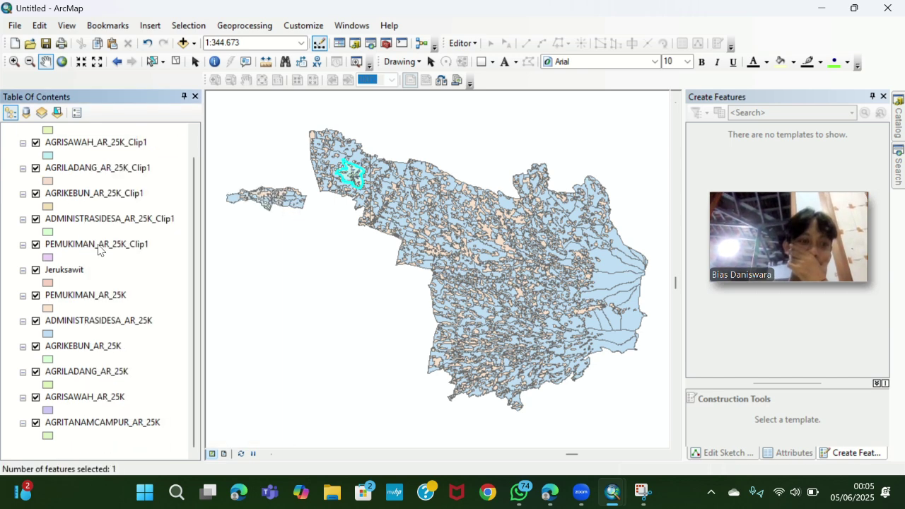
left_click(244, 25)
left_click(233, 58)
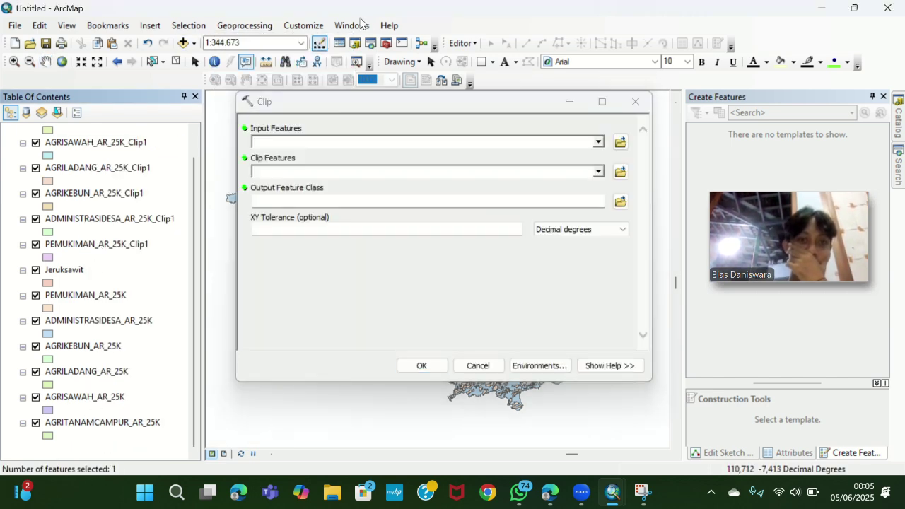
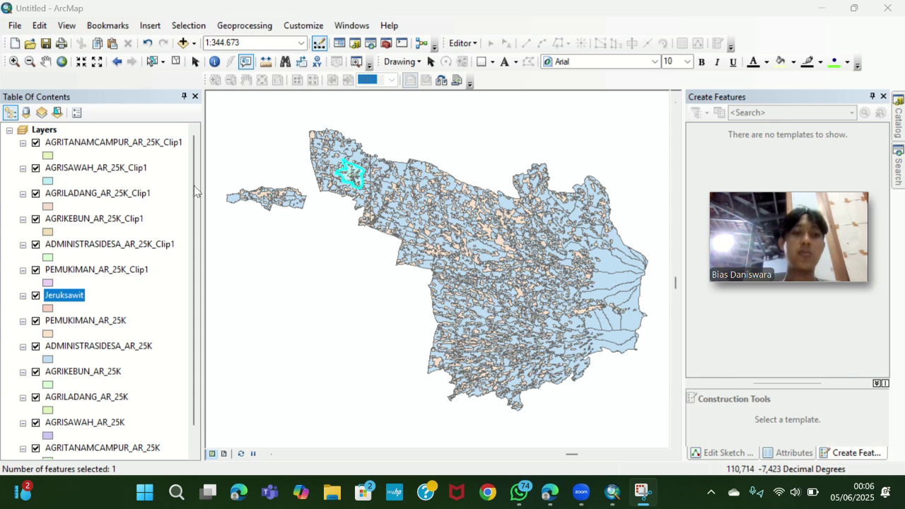
Step: Merge the six Clip1 layers (AGRITANAMCAMPUR, AGRISAWAH, AGRILADANG, AGRIKEBUN, ADMINISTRASIDESA and PEMUKIMAN) into one dataset with the default output
double_click(242, 25)
left_click(247, 27)
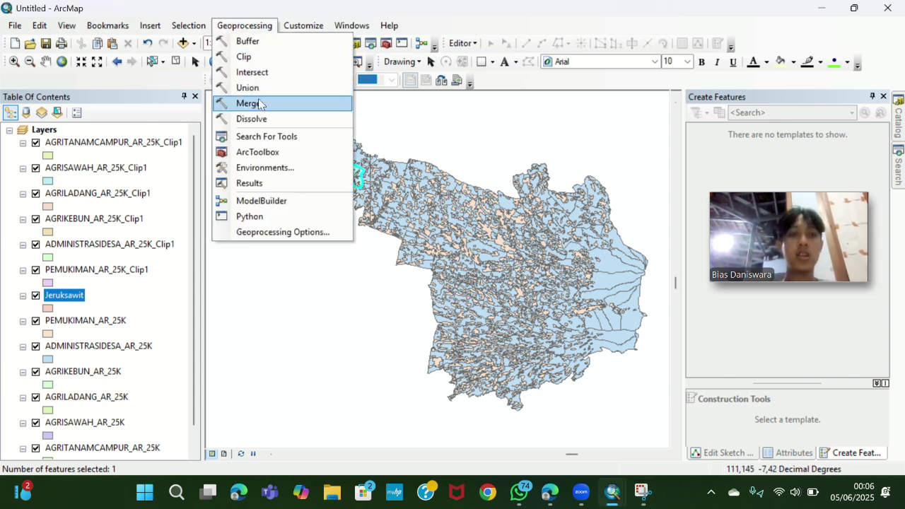
left_click(249, 103)
left_click(84, 142)
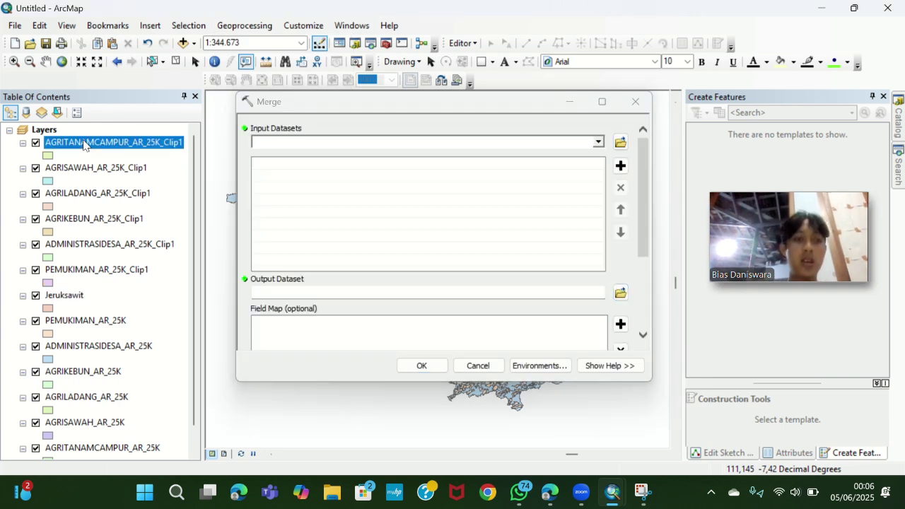
key("shift+Down")
key("shift+Down")
key("shift+Down")
key("shift+Down")
key("shift+Down")
key("shift+Down")
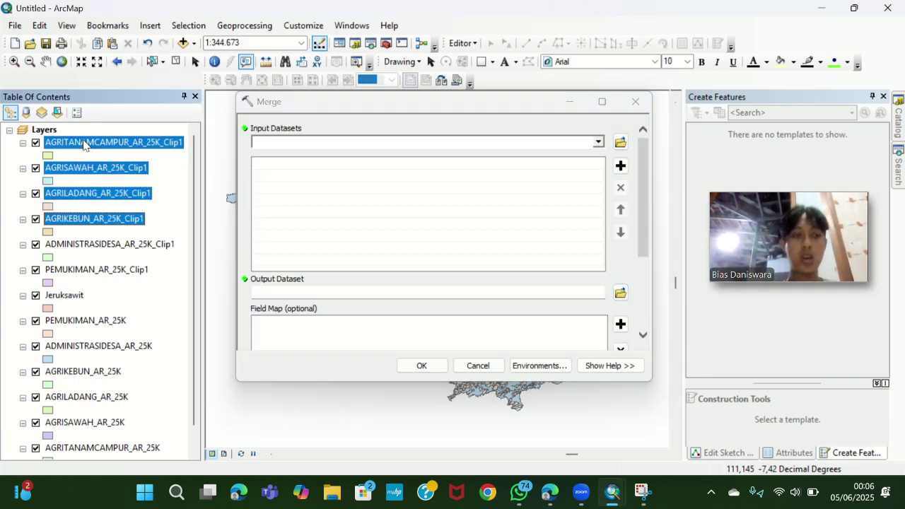
key("shift+Up")
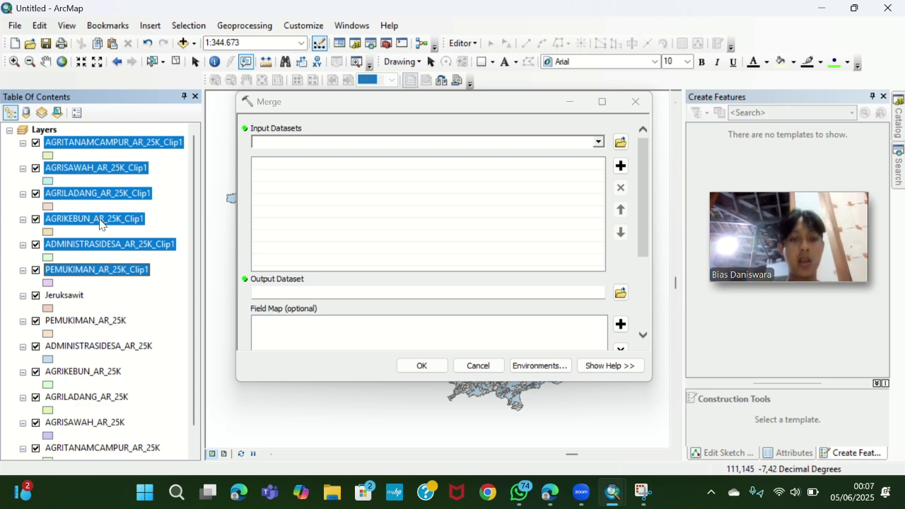
left_click_drag(104, 226, 299, 172)
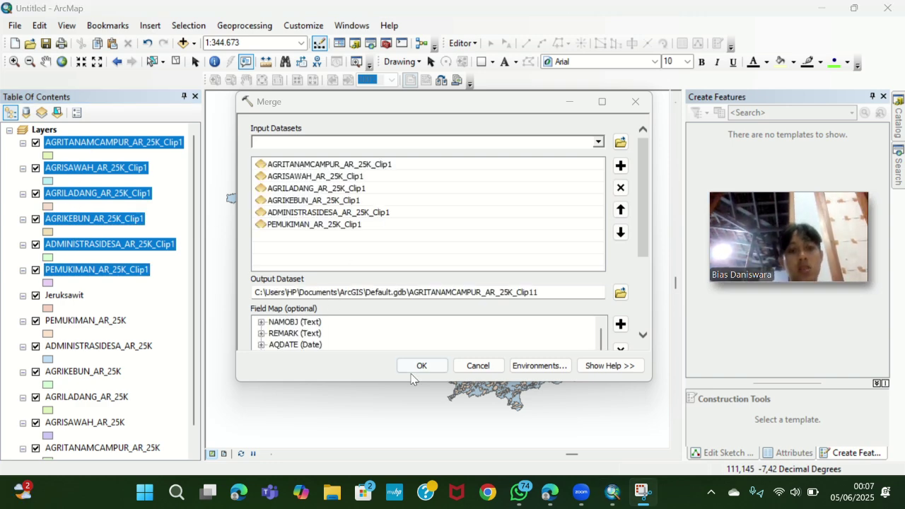
left_click(420, 365)
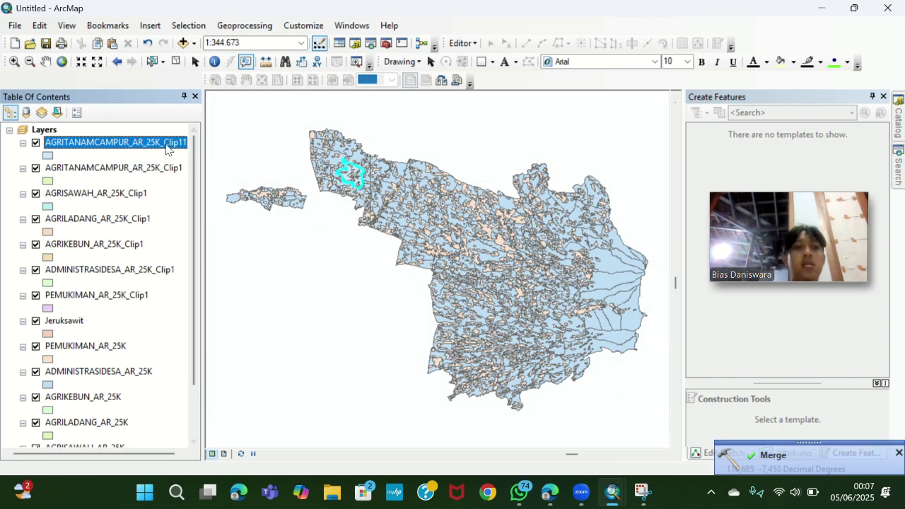
Step: Dissolve the merged AGRITANAMCAMPUR_AR_25K_Clip11 layer on the NAMOBJ field with the default output
left_click(250, 29)
left_click(248, 118)
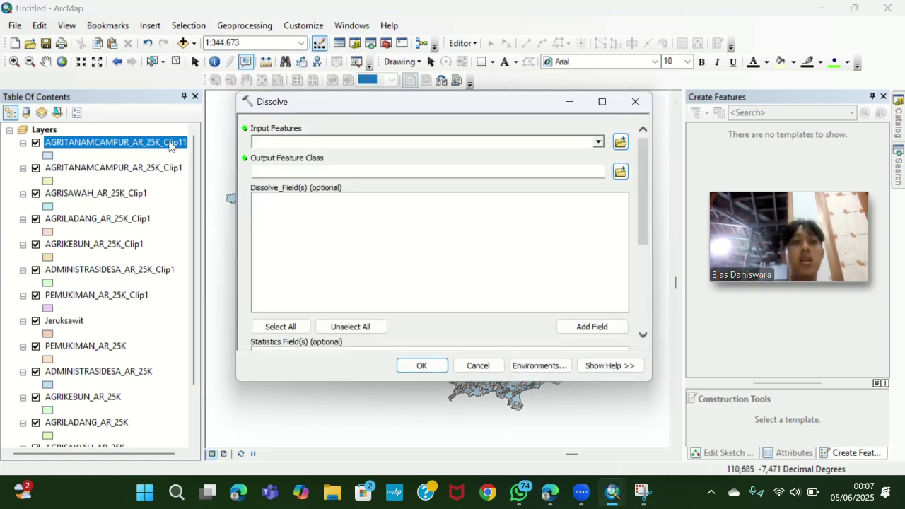
left_click_drag(170, 147, 269, 140)
left_click(260, 212)
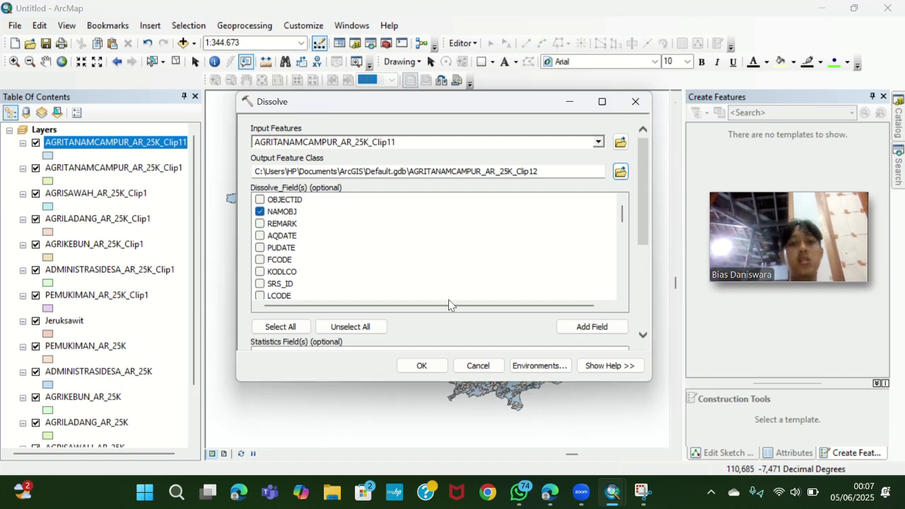
left_click(422, 366)
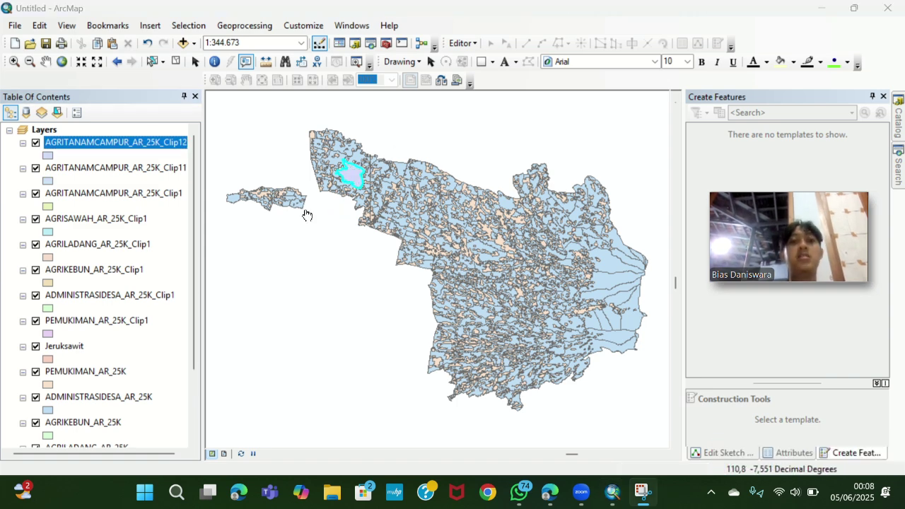
Step: Rename the dissolved AGRITANAMCAMPUR_AR_25K_Clip12 layer as "Penggunaan lahan"
left_click(14, 62)
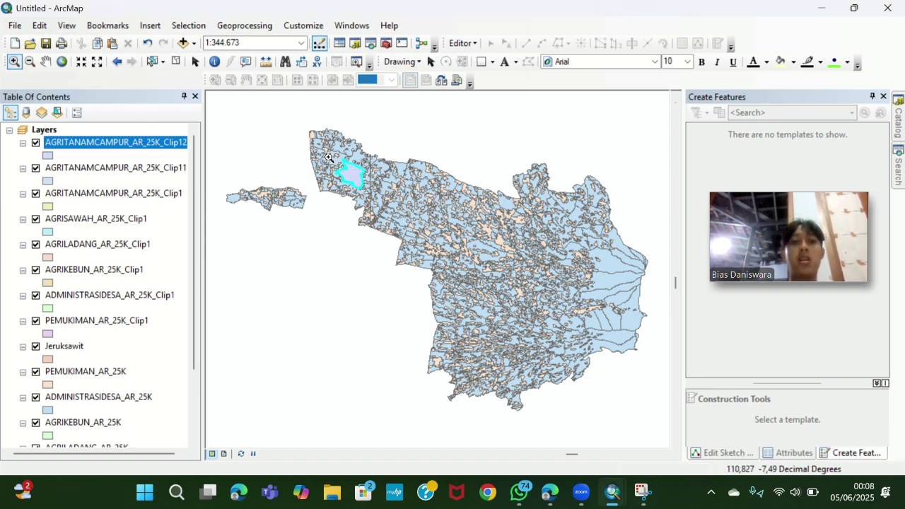
left_click_drag(327, 156, 379, 191)
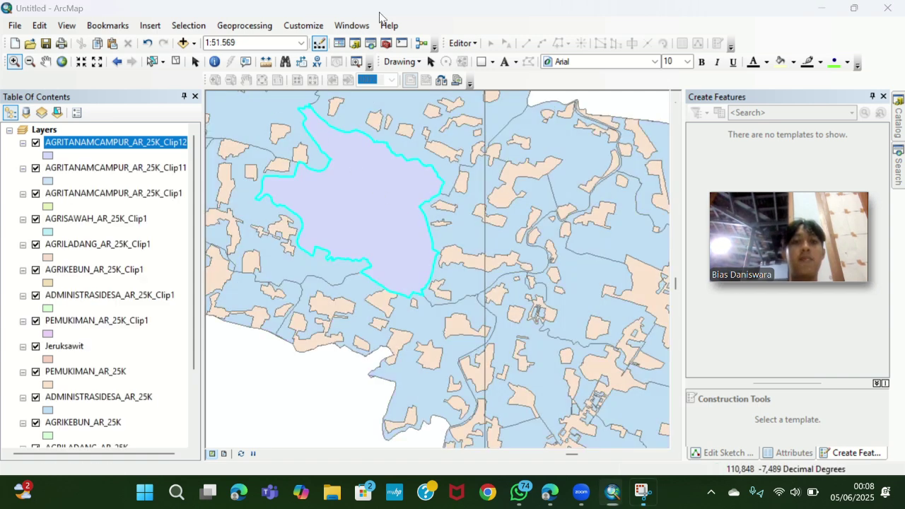
right_click(109, 147)
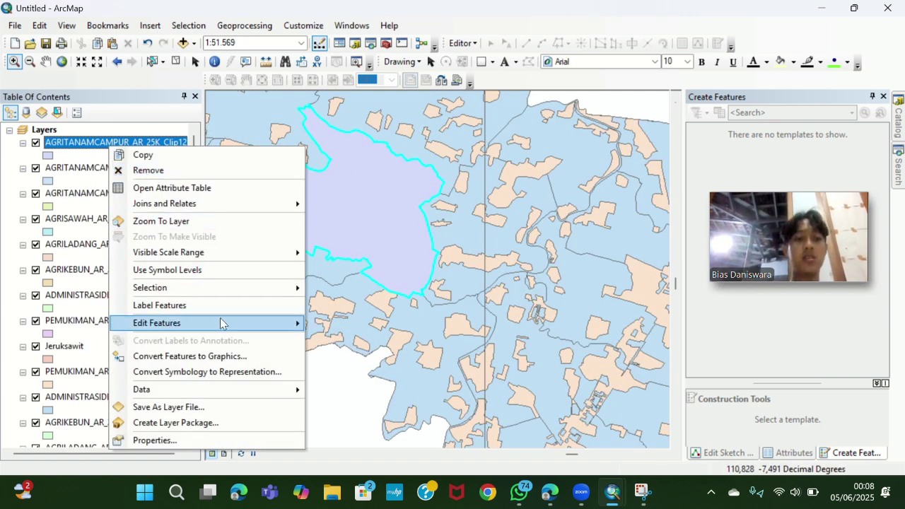
left_click(68, 142)
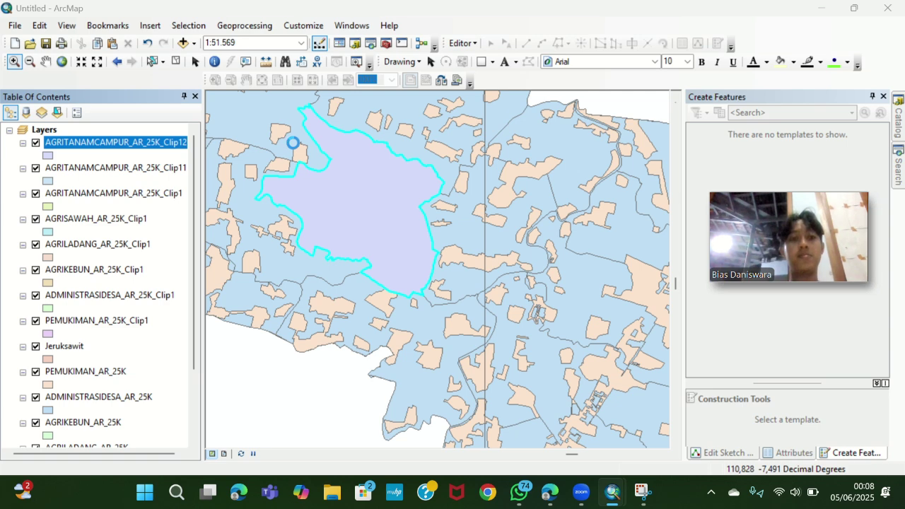
type("P")
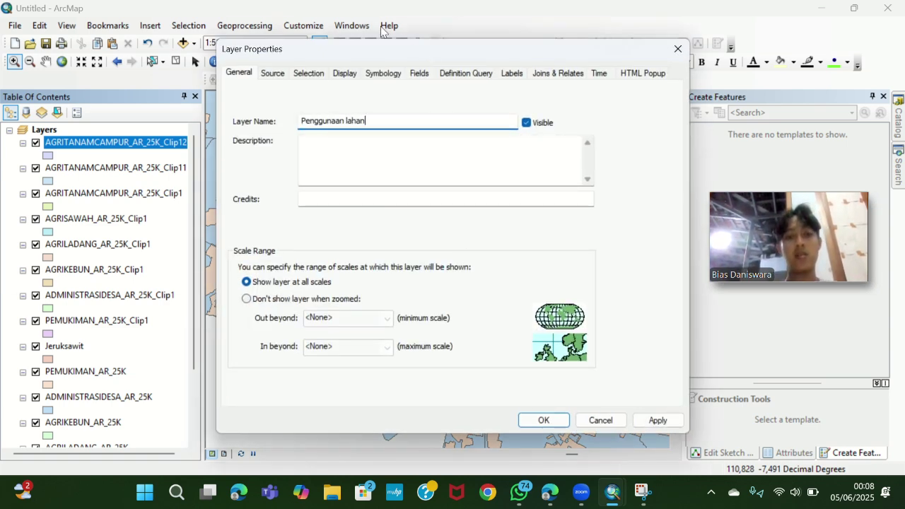
type("enggunaan lahan")
left_click(539, 421)
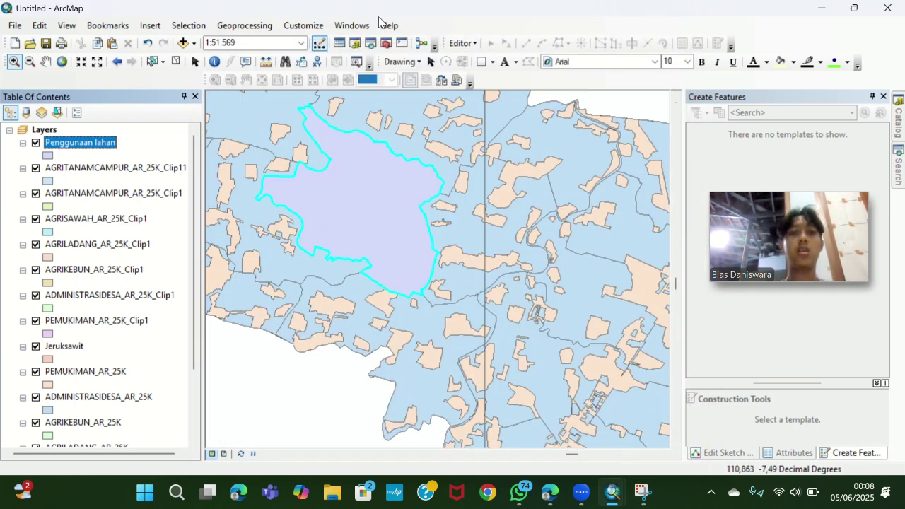
Step: Remove the merged layer, the Clip1 layers and the original 25K source layers from the map, keeping only Penggunaan lahan and Jeruksawit
left_click(140, 169)
key("shift+Down")
key("shift+Down")
key("shift+Down")
key("shift+Down")
key("shift+Down")
key("shift+Down")
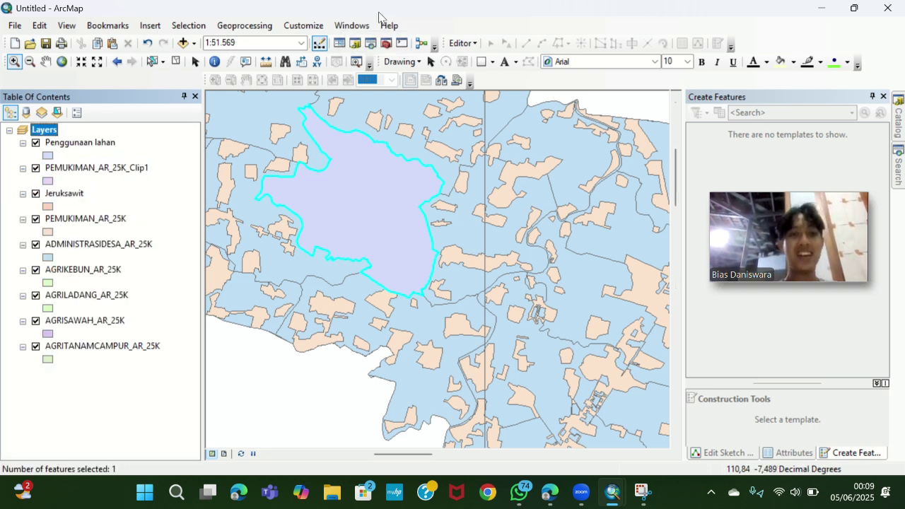
left_click(379, 18)
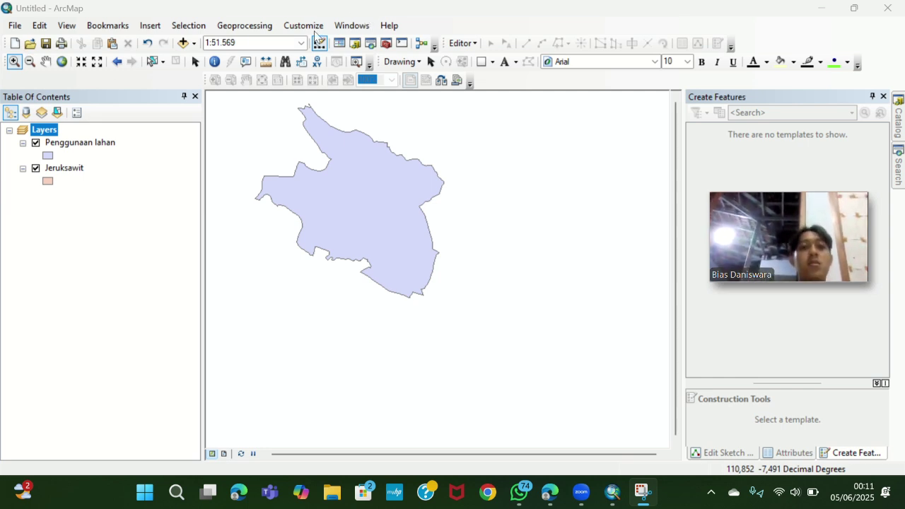
Step: Add the rasters DEMNAS_1408-34_v1.0 (1).tif and DEMNAS_1408-62_v1.0 (1).tif from the Bahan SPL (ILTAN ONLY) folder to the map
right_click(41, 130)
left_click(89, 137)
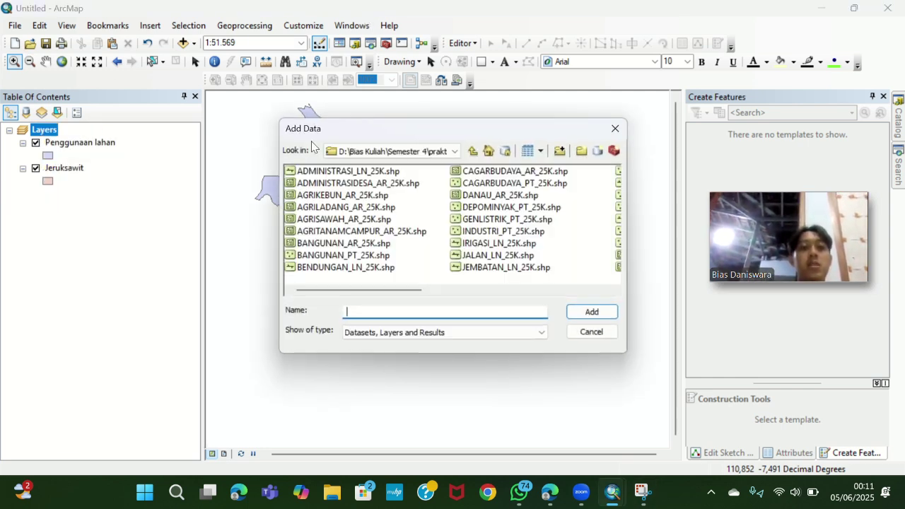
left_click(358, 153)
left_click(374, 189)
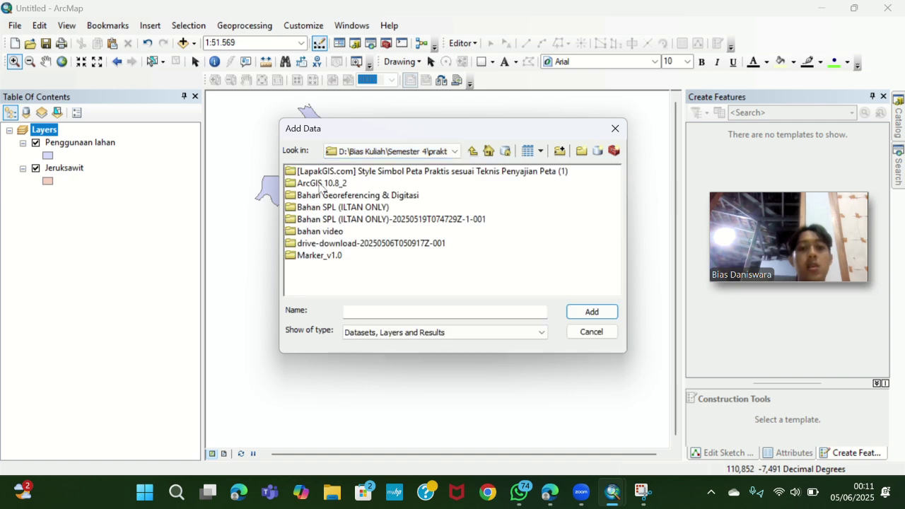
double_click(324, 205)
left_click(319, 199)
left_click(321, 207, "shift")
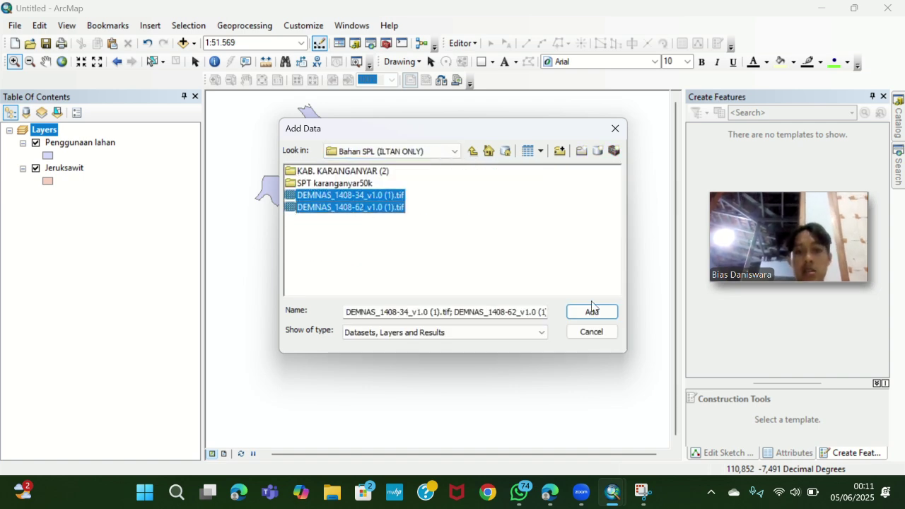
left_click(591, 312)
key("Return")
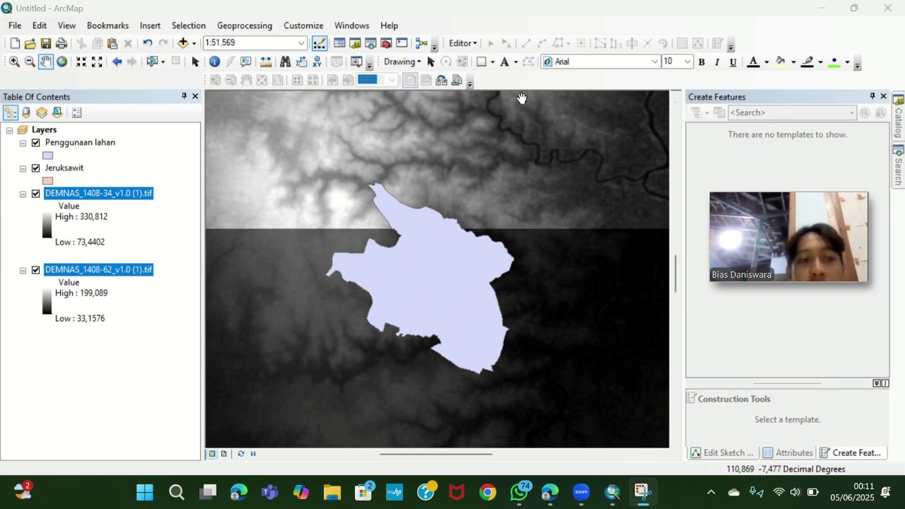
Step: Search for "mosaic to new raster" and open the Mosaic To New Raster tool
left_click(898, 167)
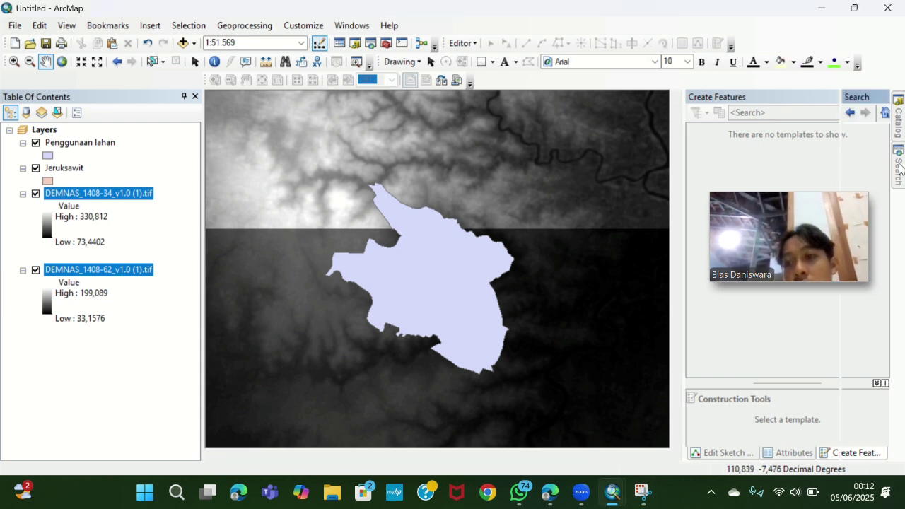
left_click(760, 148)
type("mosai")
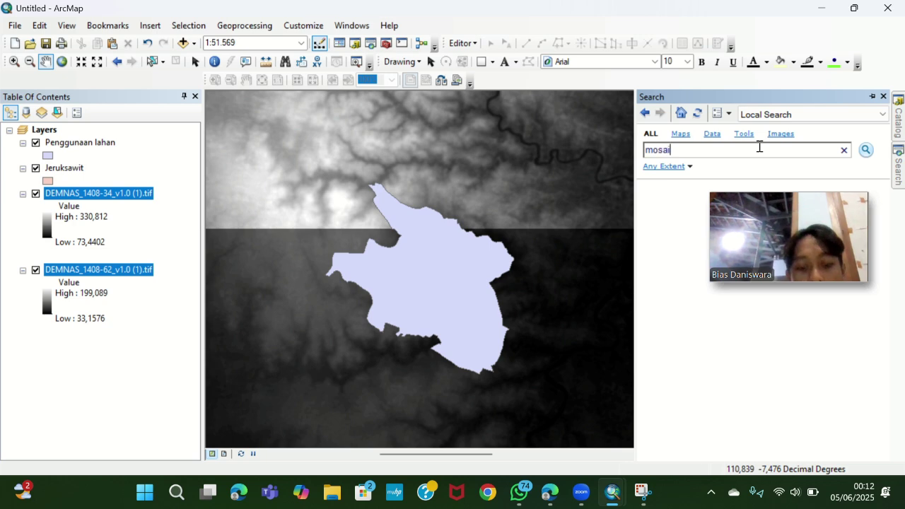
type("c to new raster")
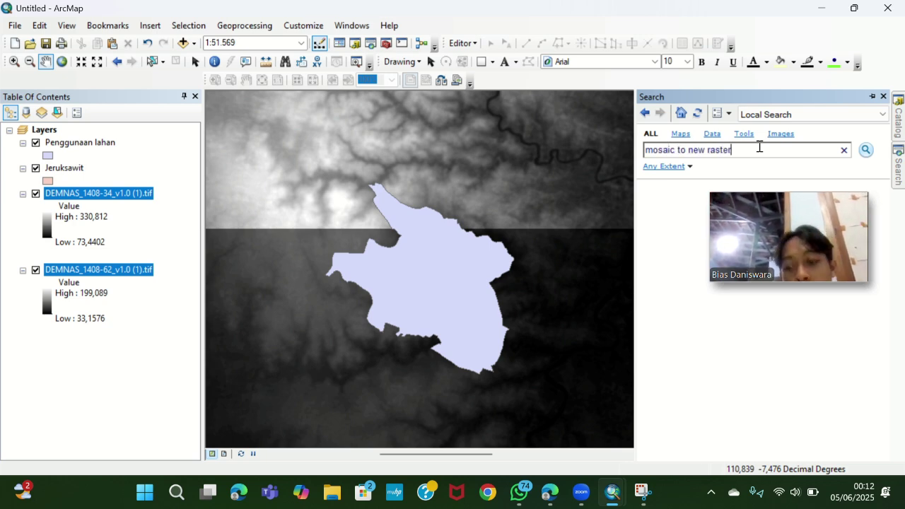
key("Return")
left_click_drag(745, 216, 243, 330)
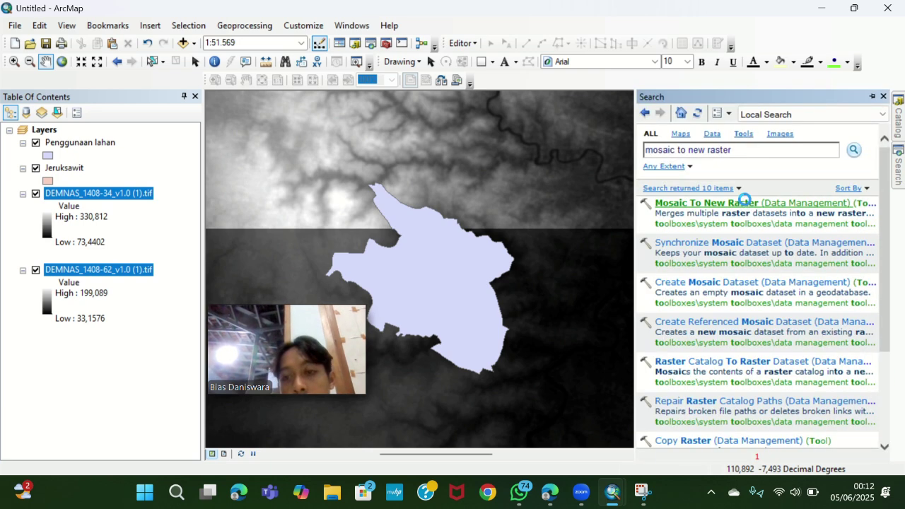
left_click(743, 201)
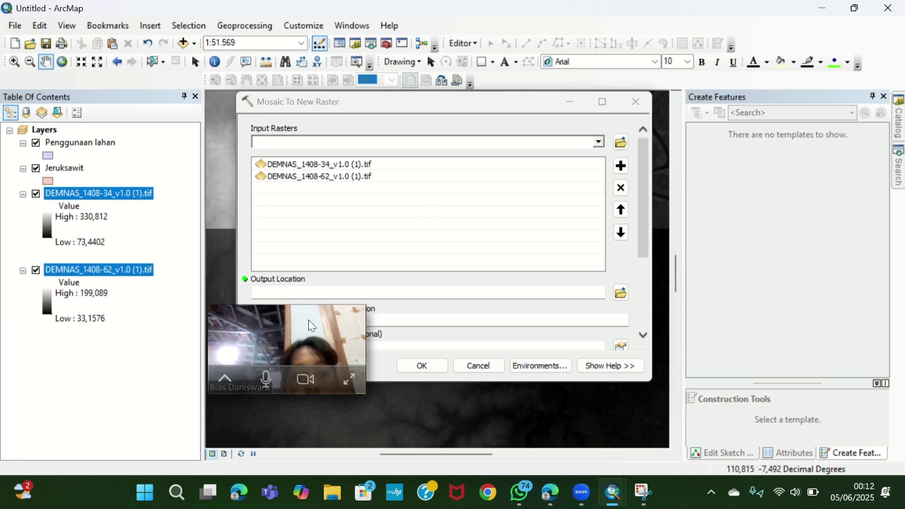
Step: Use both DEMNAS rasters as mosaic input, with the KAB. KARANGANYAR (2) folder as output location and Jerukssawit.tif as dataset name
scroll(374, 307, "down", 3)
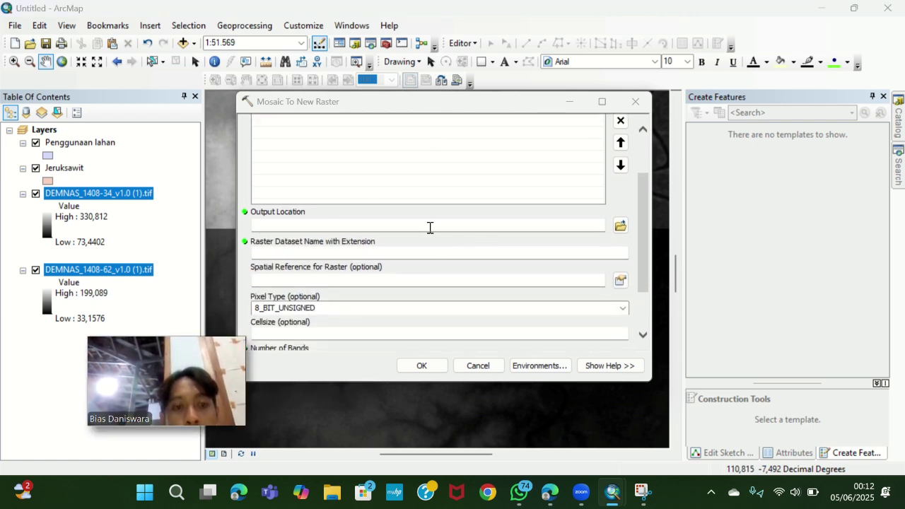
left_click(620, 225)
left_click(361, 172)
left_click(583, 312)
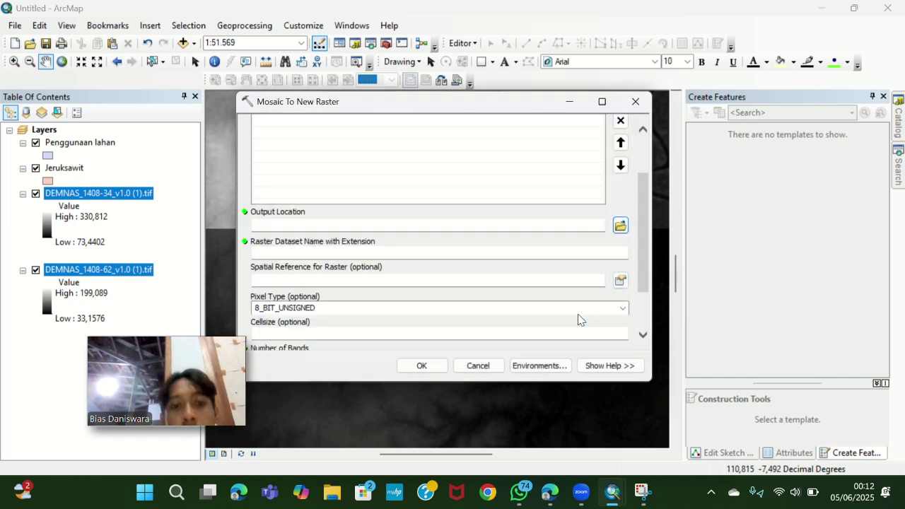
left_click(376, 253)
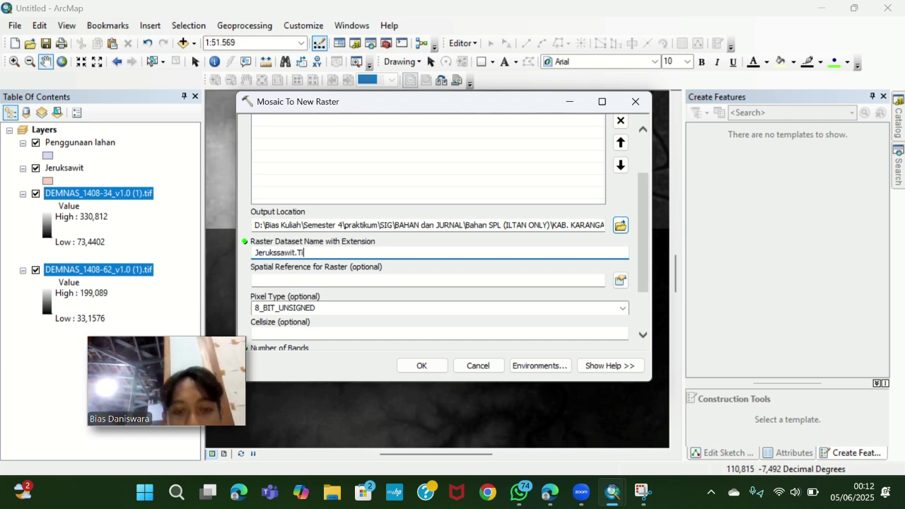
Step: Set the mosaic's pixel type to 32_BIT_SIGNED and its number of bands to 1, run the tool and close it
left_click(615, 304)
left_click(355, 396)
scroll(423, 321, "down", 1)
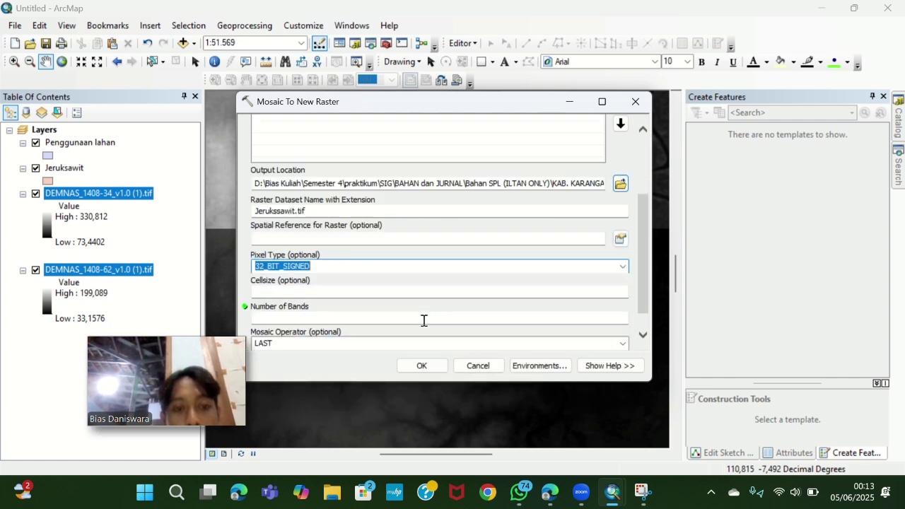
scroll(424, 321, "down", 1)
scroll(551, 294, "down", 1)
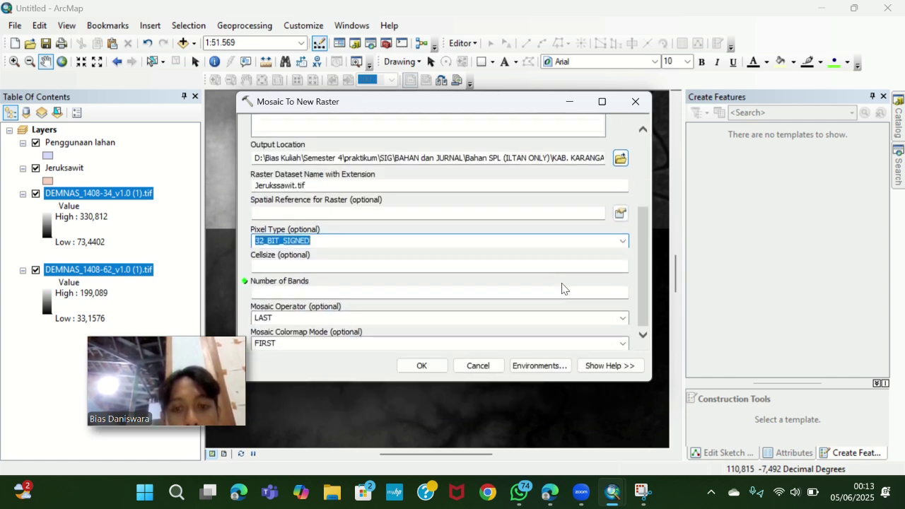
left_click(562, 293)
left_click(429, 366)
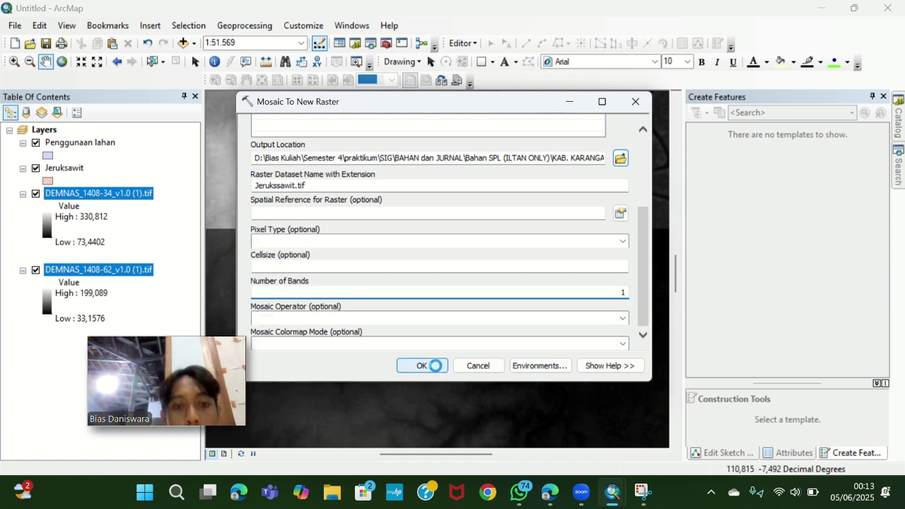
left_click(635, 101)
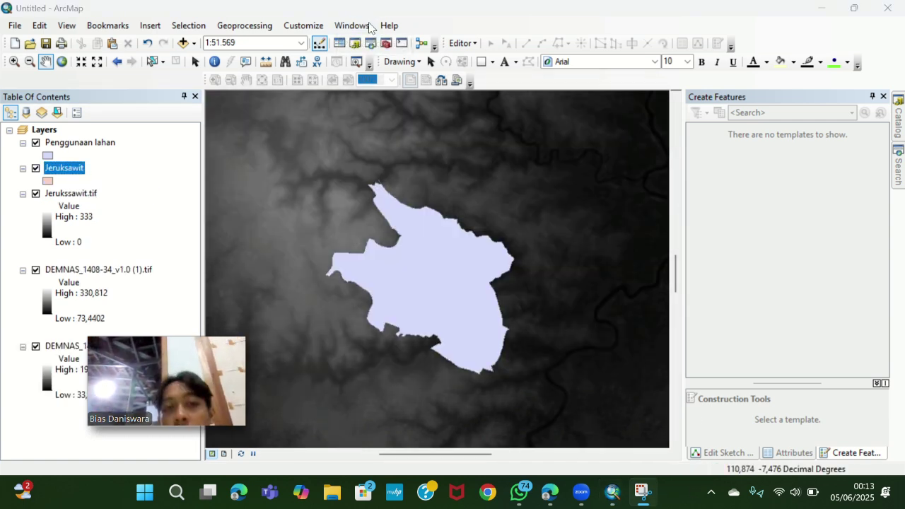
Step: Search for "extract by mask" and open the Spatial Analyst Extract by Mask tool
left_click(899, 167)
key("ctrl+a")
type("e")
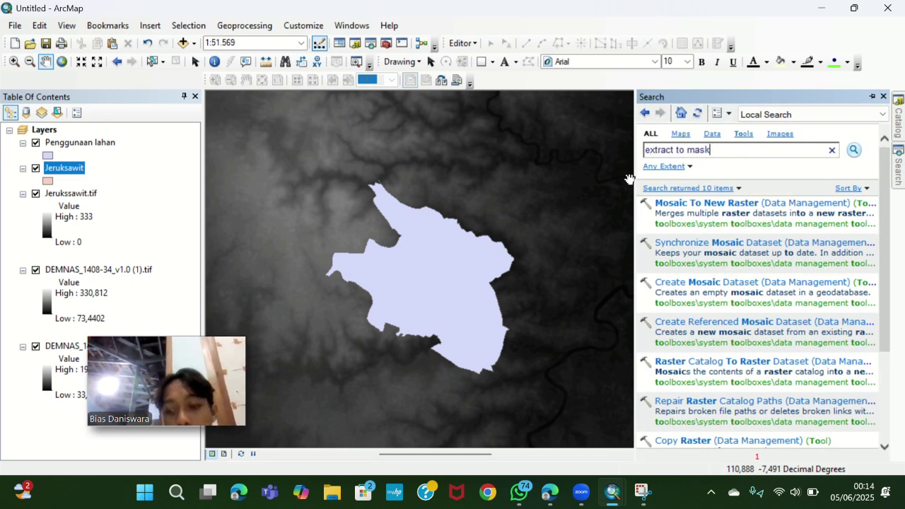
type("xtract to mask")
key("Return")
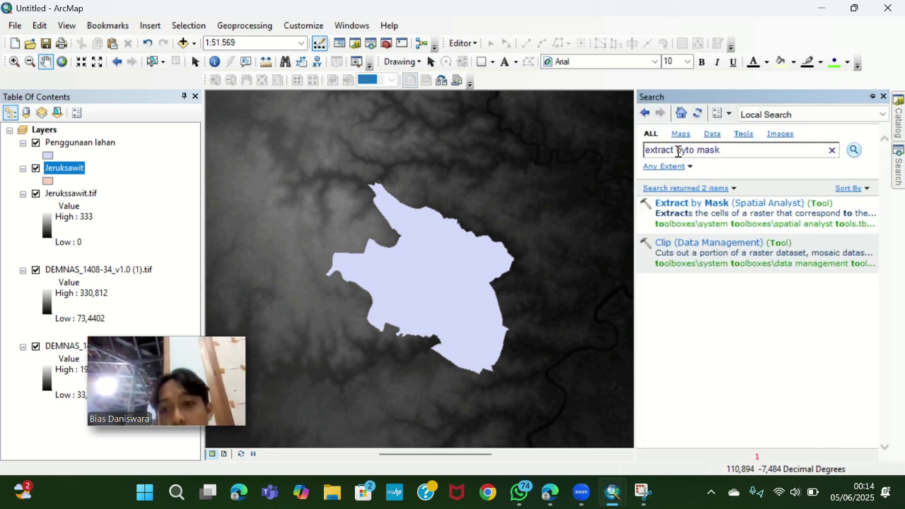
key("Delete")
key("Delete")
key("Return")
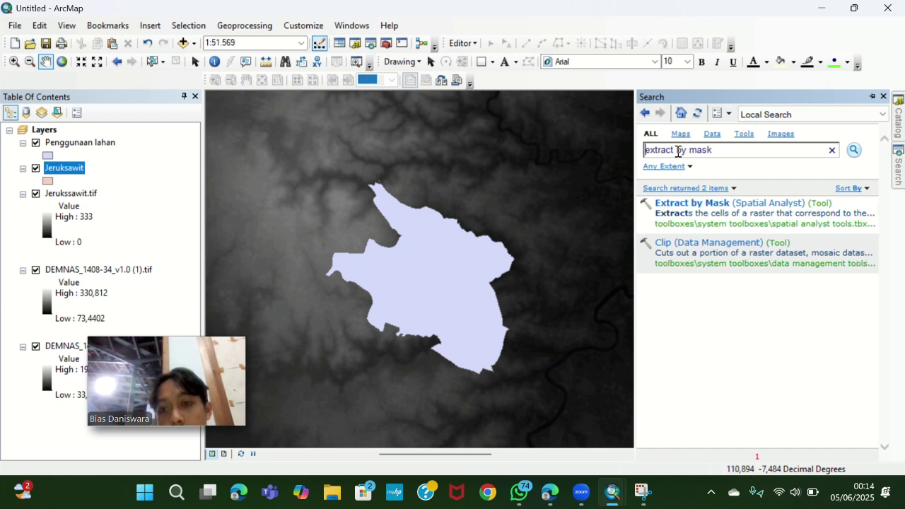
left_click(740, 210)
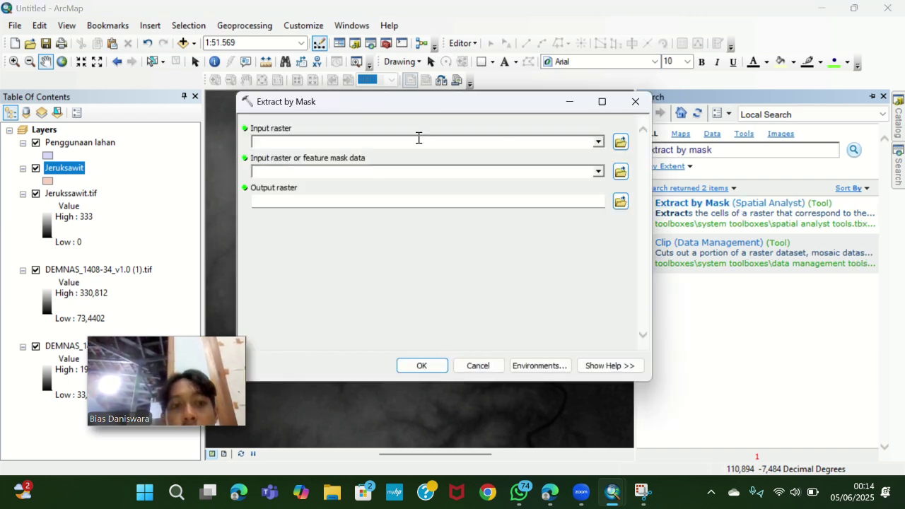
Step: Extract Jerukssawit.tif using the Jeruksawit boundary as the mask, with the default output raster
left_click_drag(71, 193, 309, 142)
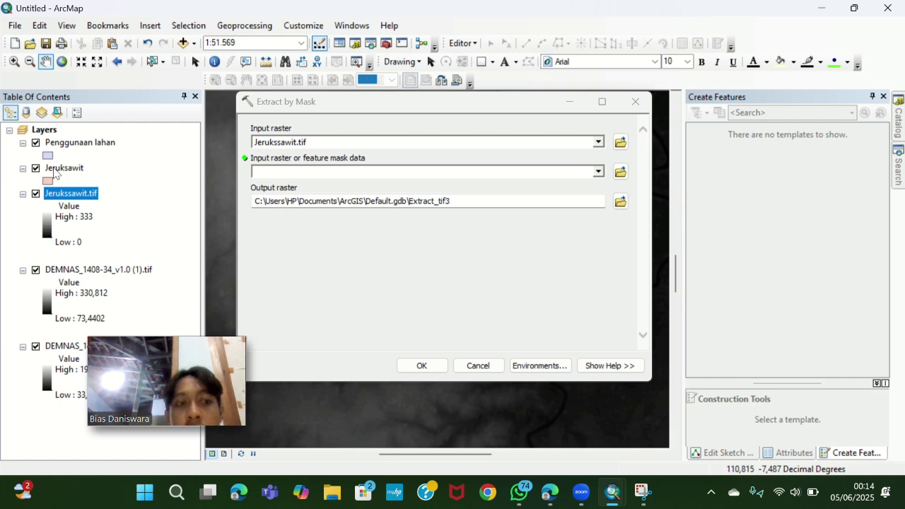
left_click_drag(57, 170, 284, 172)
left_click(435, 366)
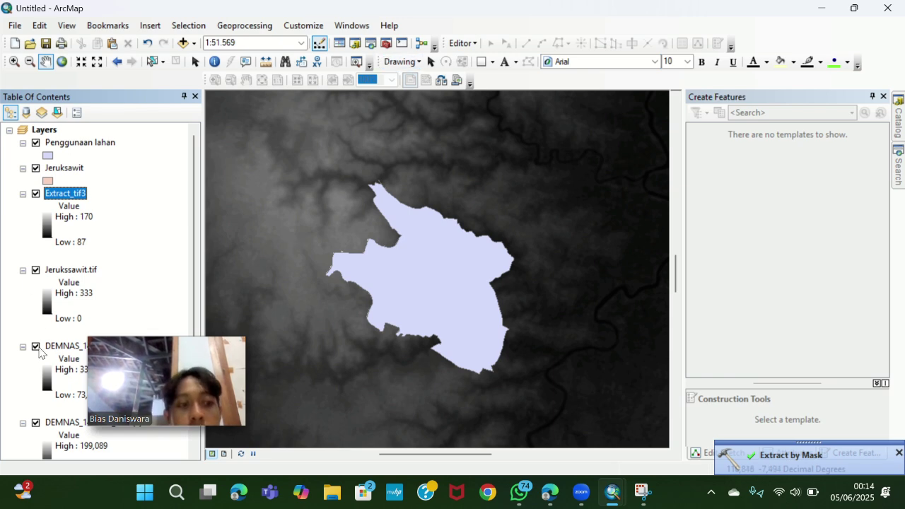
Step: Hide both DEMNAS rasters, the Jerukssawit.tif mosaic and the Jeruksawit boundary layer
left_click(36, 347)
left_click(36, 422)
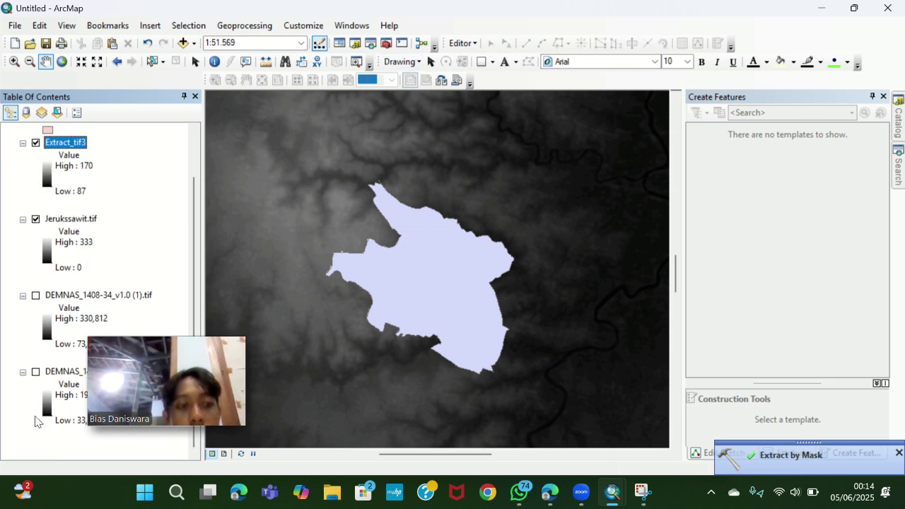
left_click(35, 219)
left_click(35, 142)
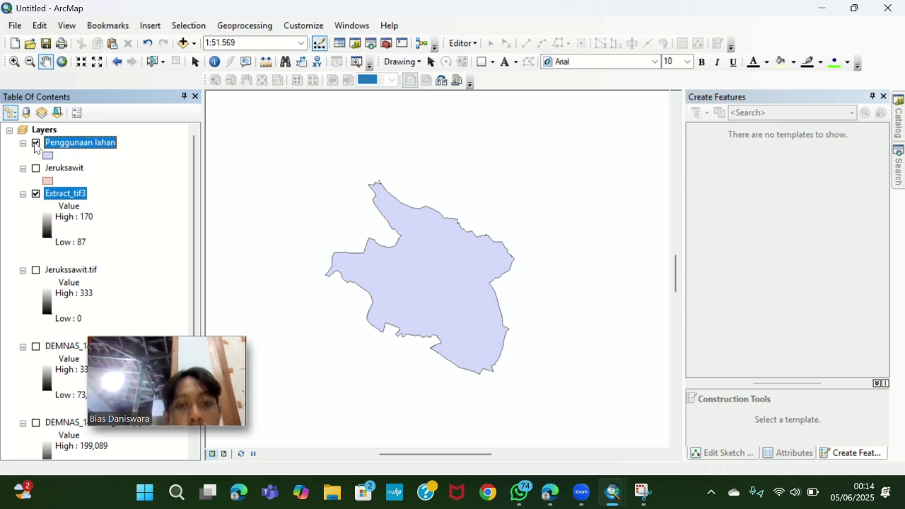
Step: Make sure the Penggunaan lahan and Jeruksawit layers are displayed, and open the Spatial Analyst Slope tool
left_click(35, 142)
left_click(35, 168)
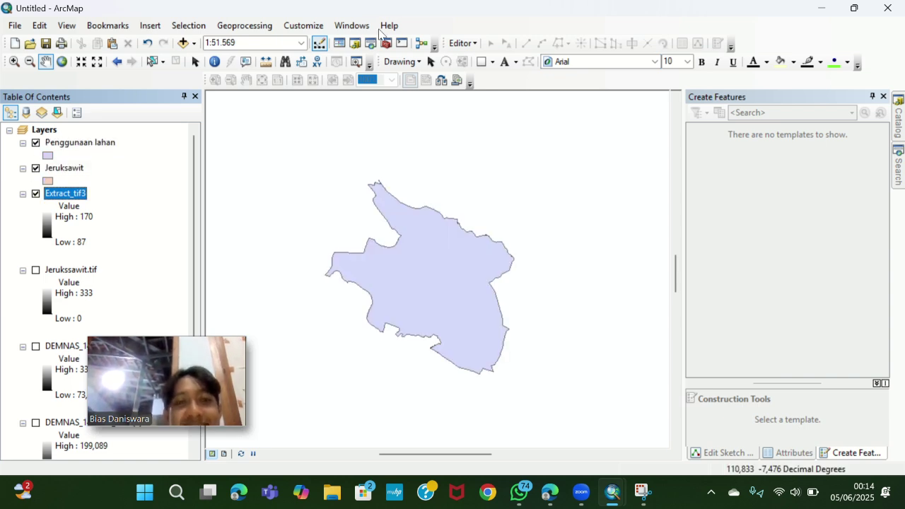
left_click(898, 169)
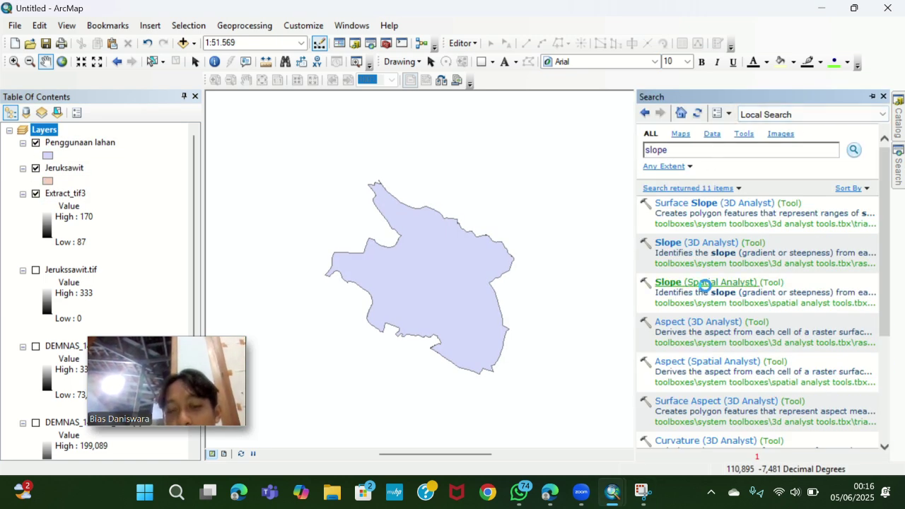
left_click(705, 283)
Step: Calculate the slope of Extract_tif3 with PERCENT_RISE as the output measurement, keeping the default output raster
left_click_drag(70, 192, 305, 145)
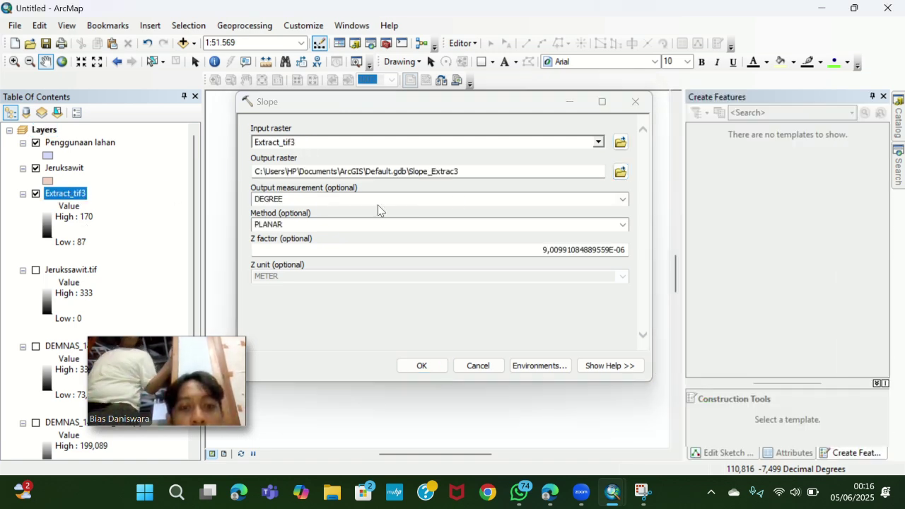
left_click(623, 200)
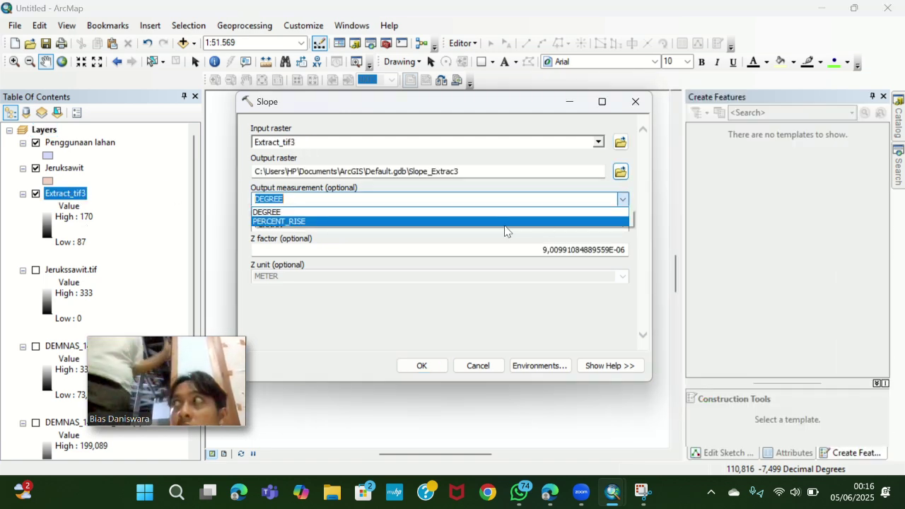
left_click(422, 366)
left_click(422, 367)
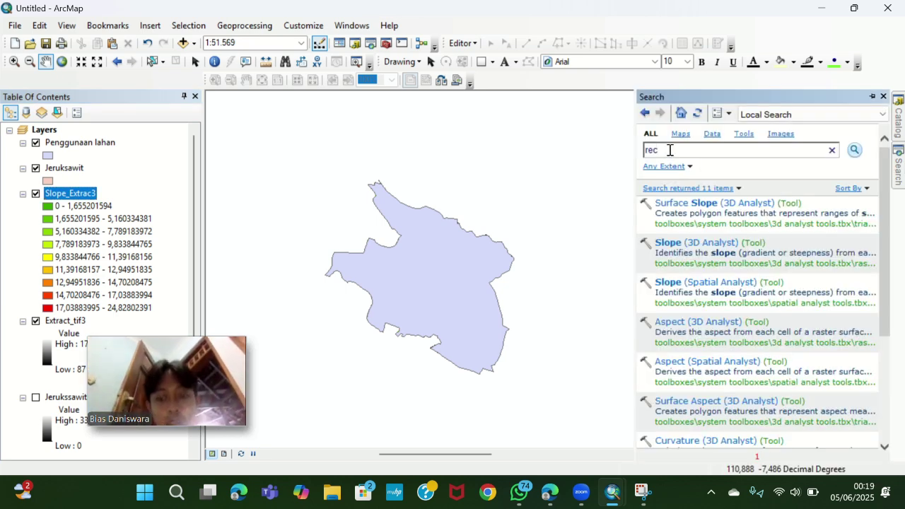
Step: Search for "reclassify" and open the Spatial Analyst Reclassify tool
left_click(380, 29)
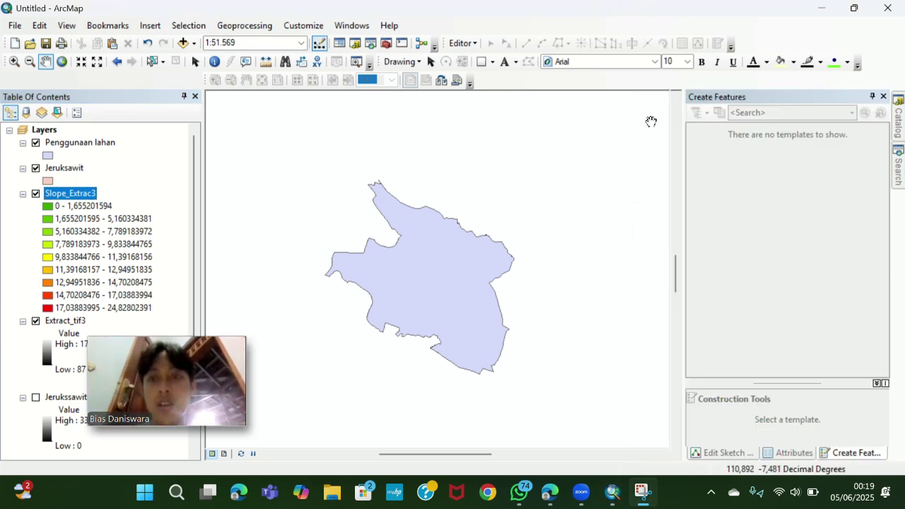
mouse_move(899, 166)
left_click(853, 152)
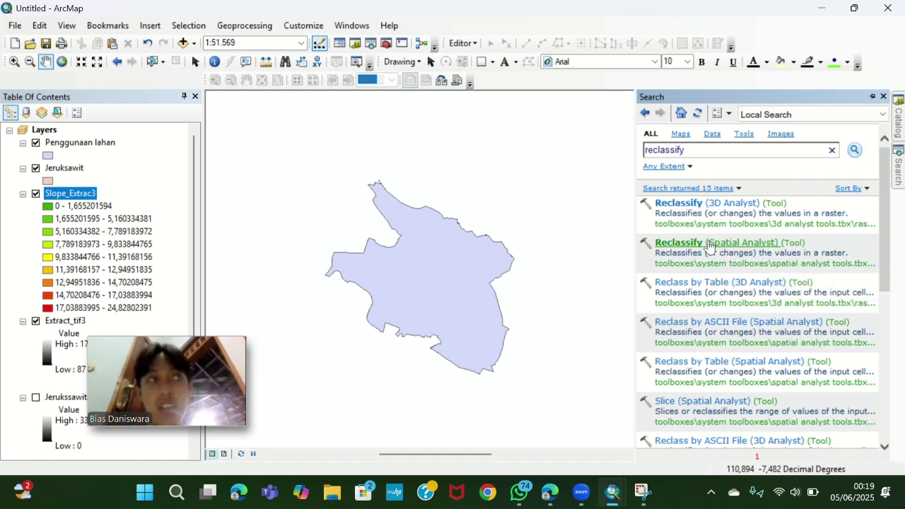
left_click(712, 248)
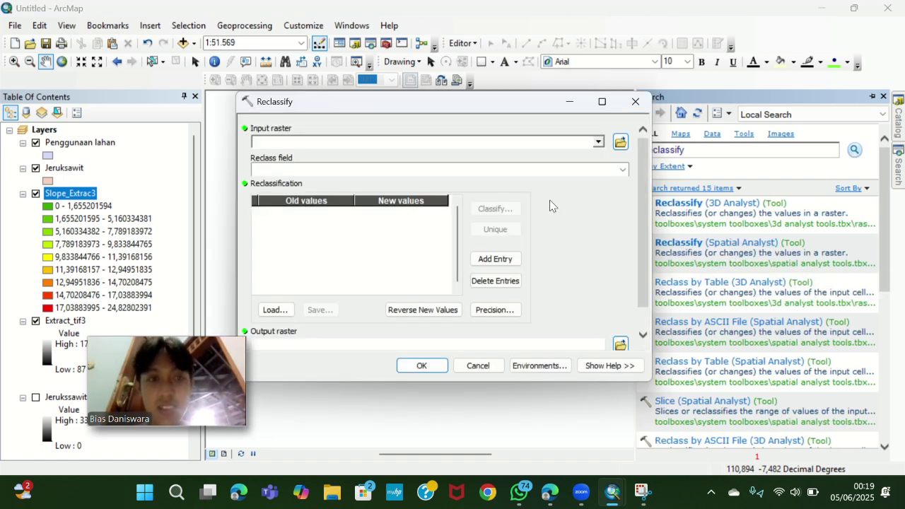
Step: Use Slope_Extrac3 as the input raster for Reclassify and set its classification to 5 classes
left_click_drag(323, 148, 323, 145)
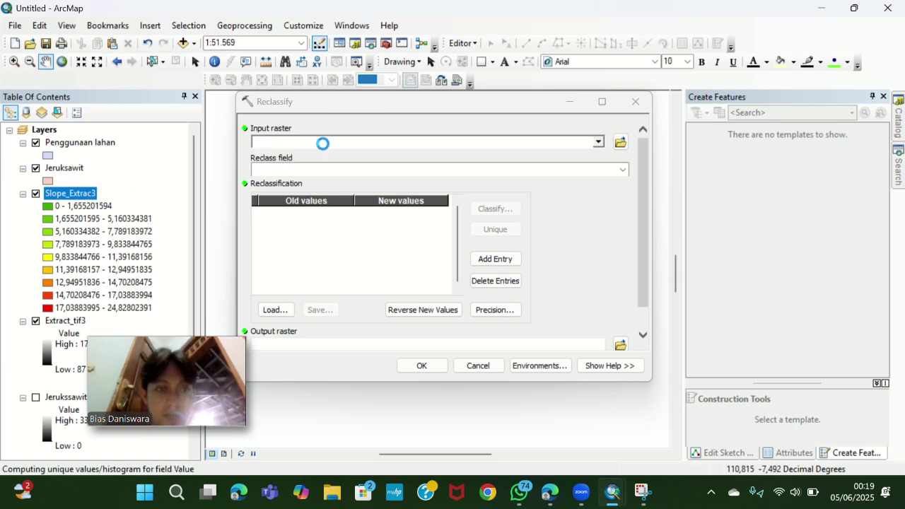
left_click(495, 209)
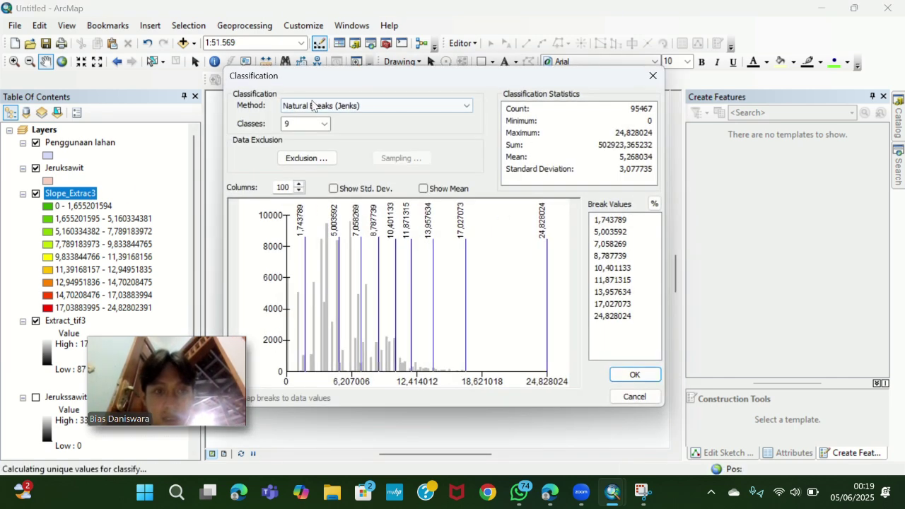
left_click(324, 126)
left_click(297, 155)
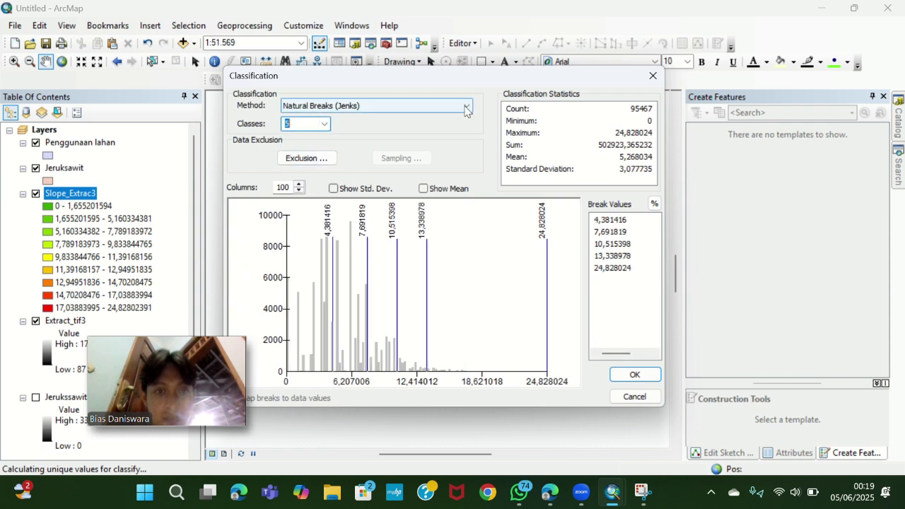
Step: Apply the Equal Interval classification method to the slope classes and change it to Manual
left_click(467, 105)
left_click(429, 127)
left_click(453, 107)
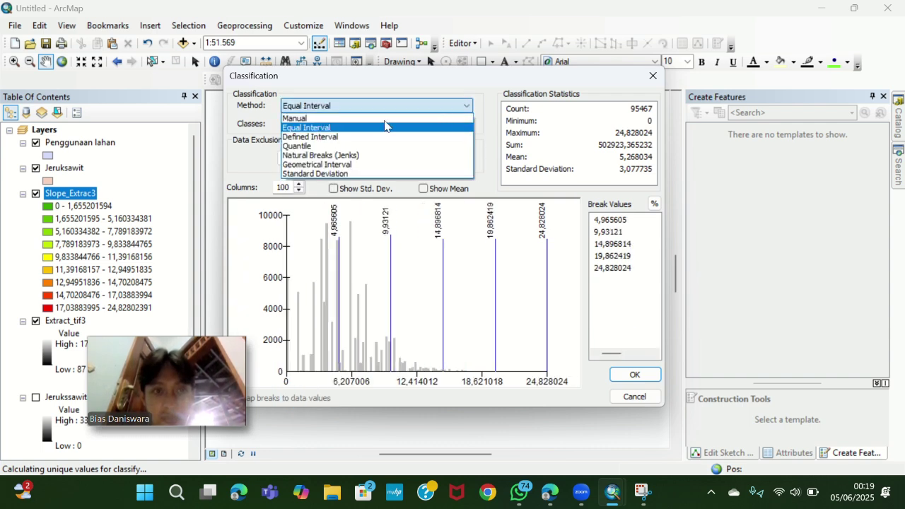
left_click(468, 109)
left_click(463, 106)
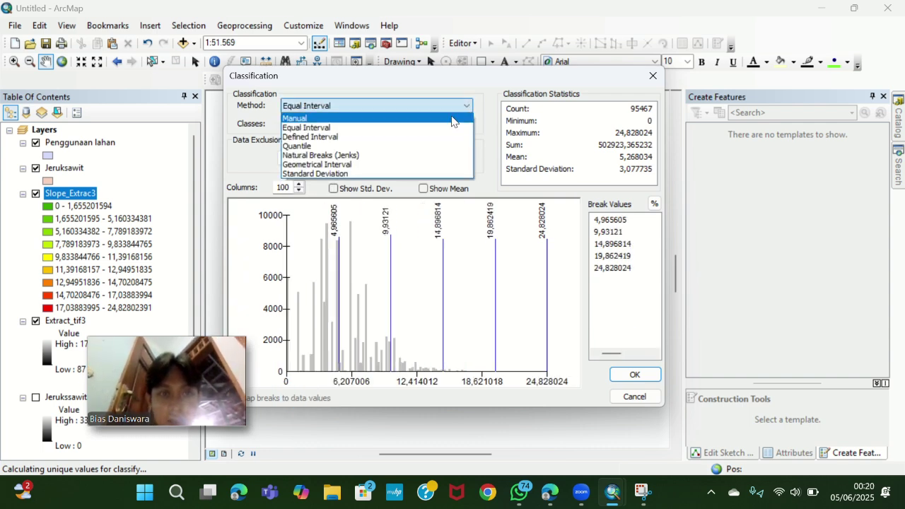
left_click(453, 118)
Step: Set the first break value to 0
left_click(621, 221)
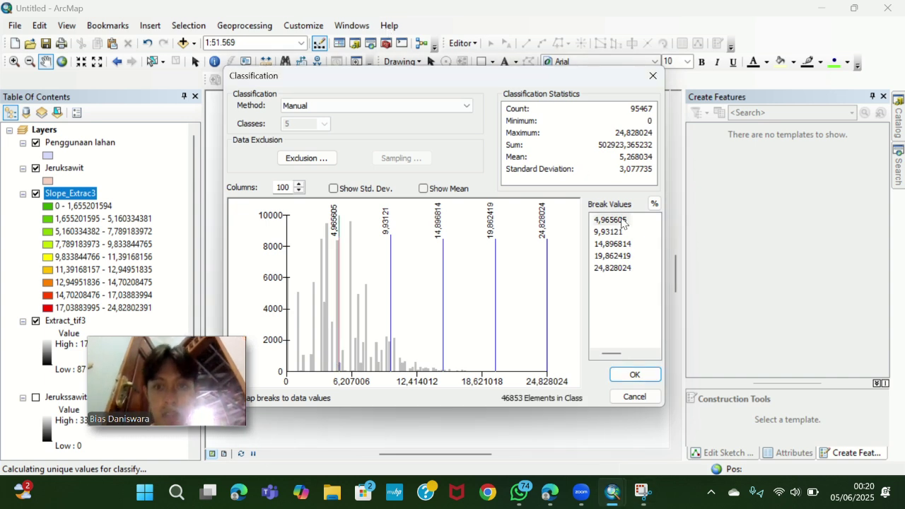
left_click(621, 220)
type("0")
key("Return")
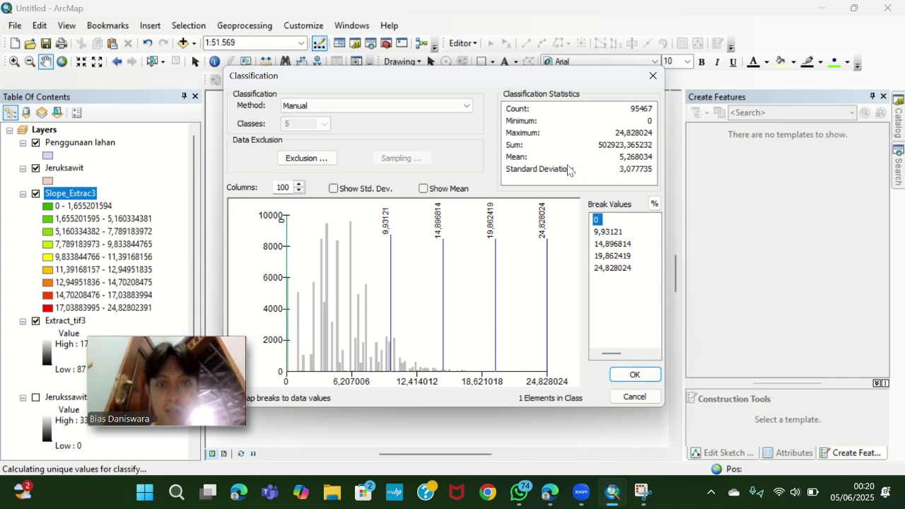
Step: Set the first two break values of the slope classes to 8 and 15
left_click(610, 220)
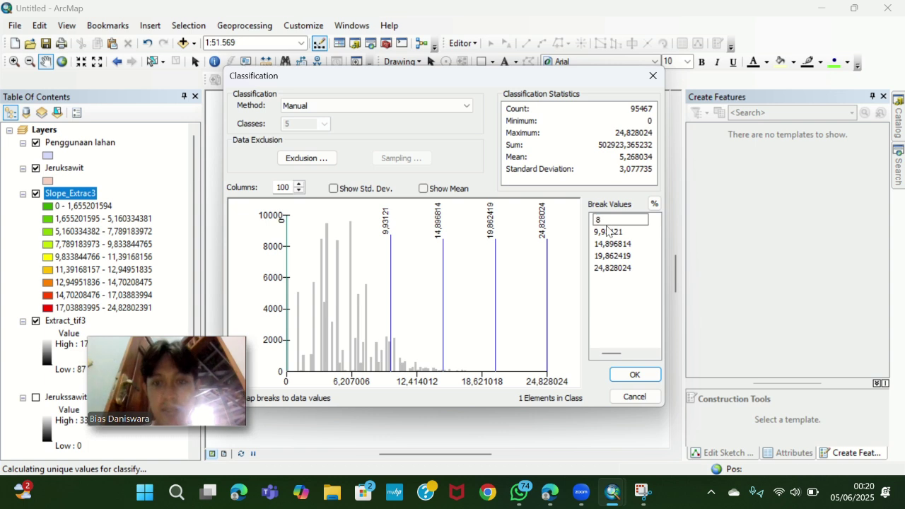
left_click(607, 232)
left_click(610, 235)
key("Return")
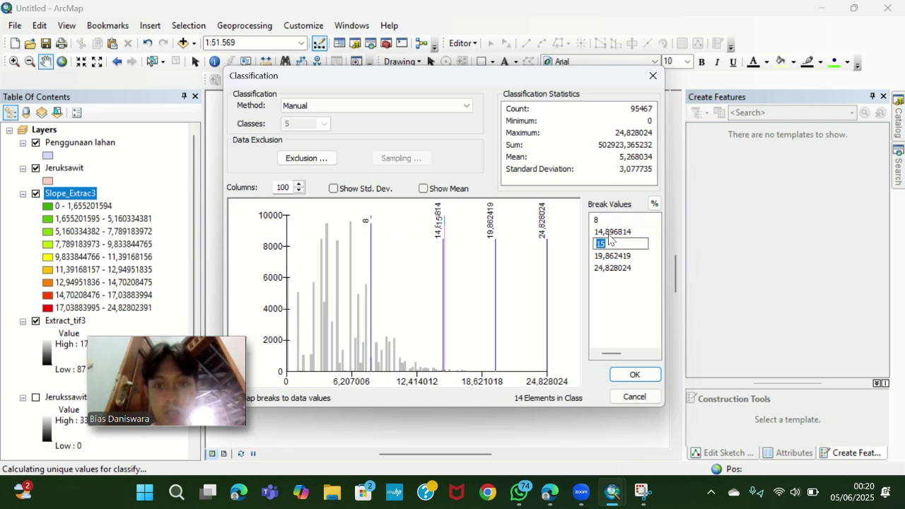
left_click(609, 236)
type("15")
Step: Enter 25 and 100 as the two highest break values of the slope classes
left_click(612, 241)
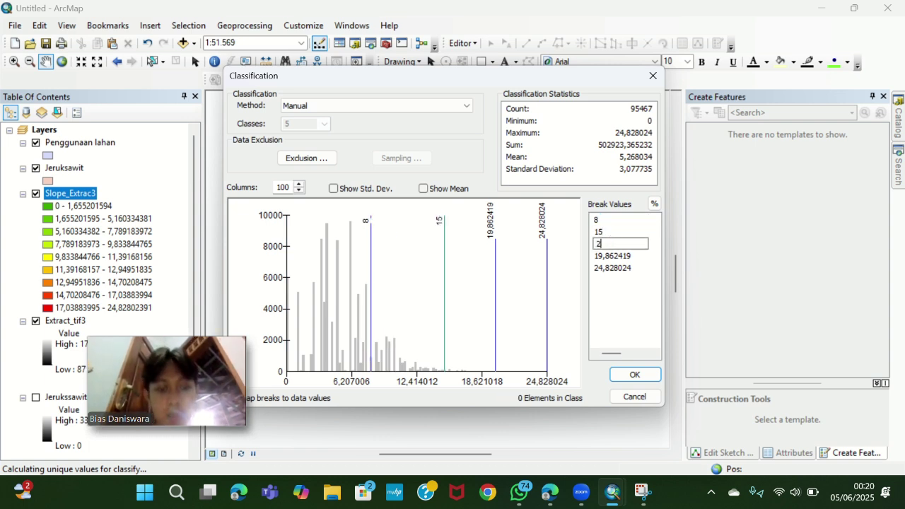
type("25")
left_click(613, 256)
type("45")
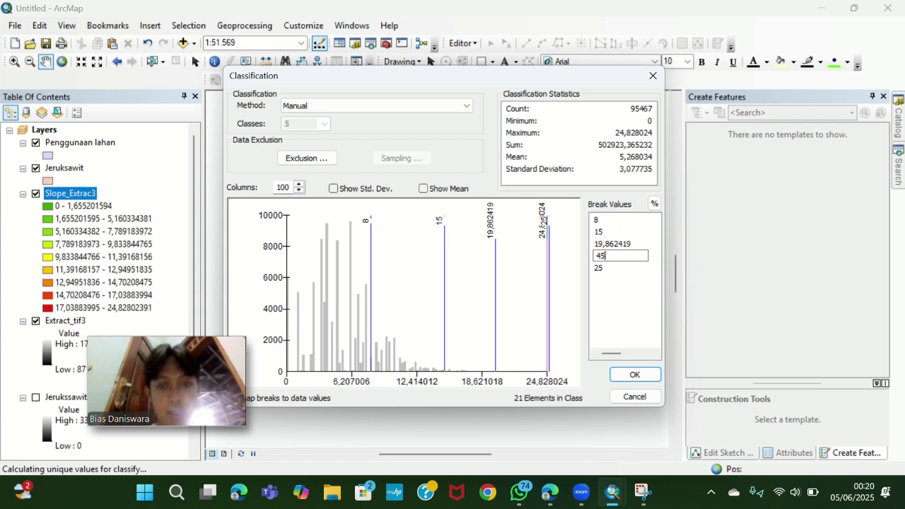
left_click(616, 270)
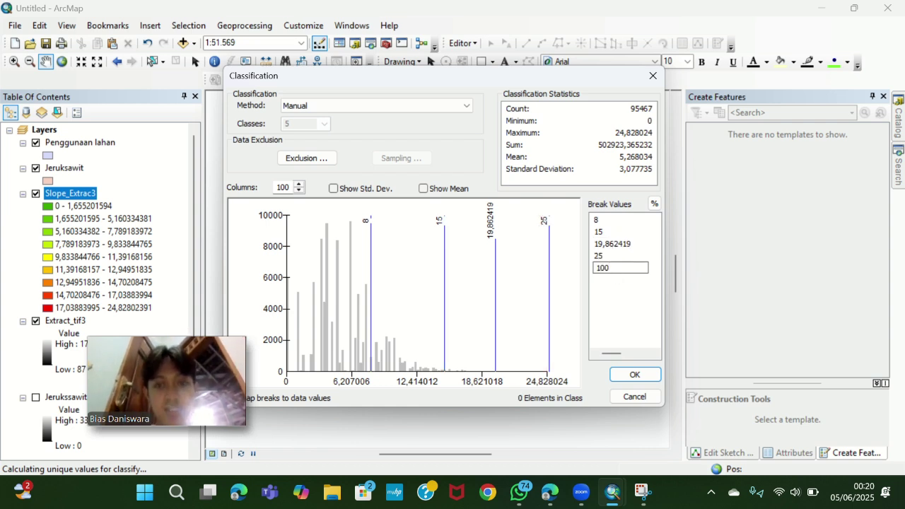
key("Return")
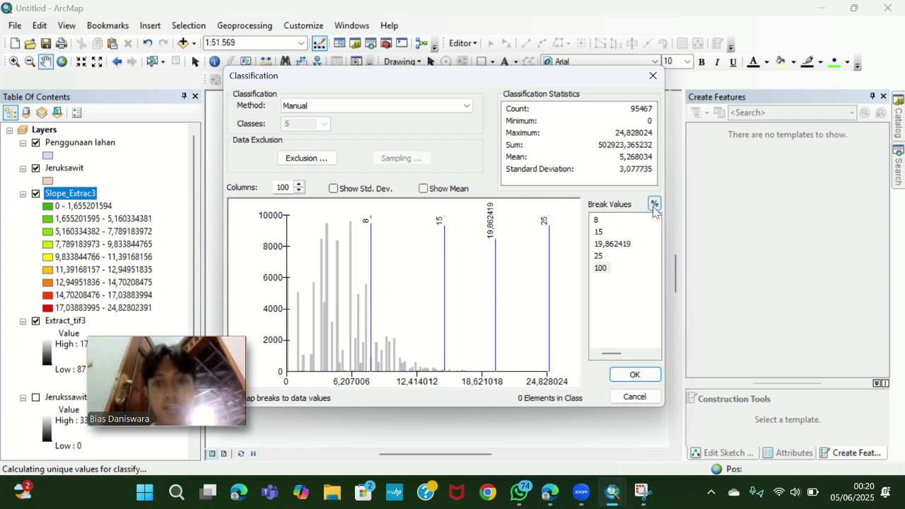
Step: Set the third and fourth break values to 25 and 45, accept the classification and run Reclassify
left_click(615, 245)
type("25")
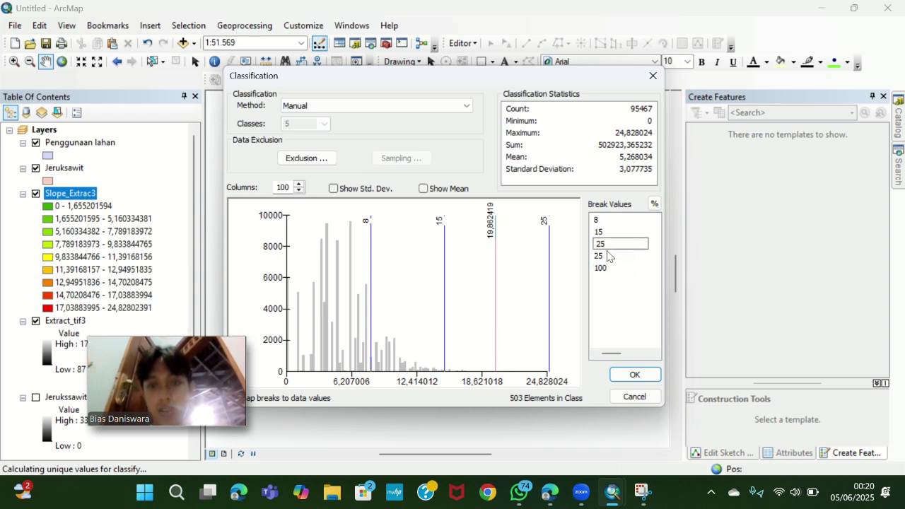
key("Return")
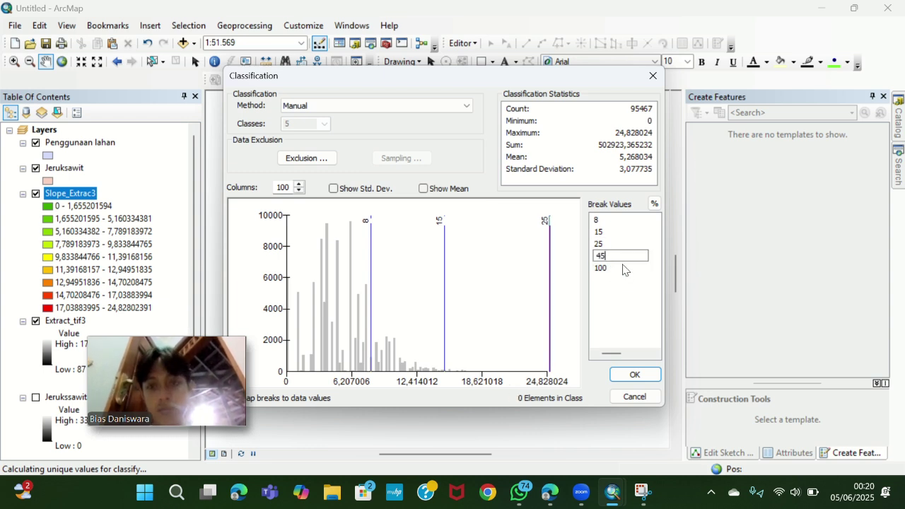
key("Return")
left_click(635, 375)
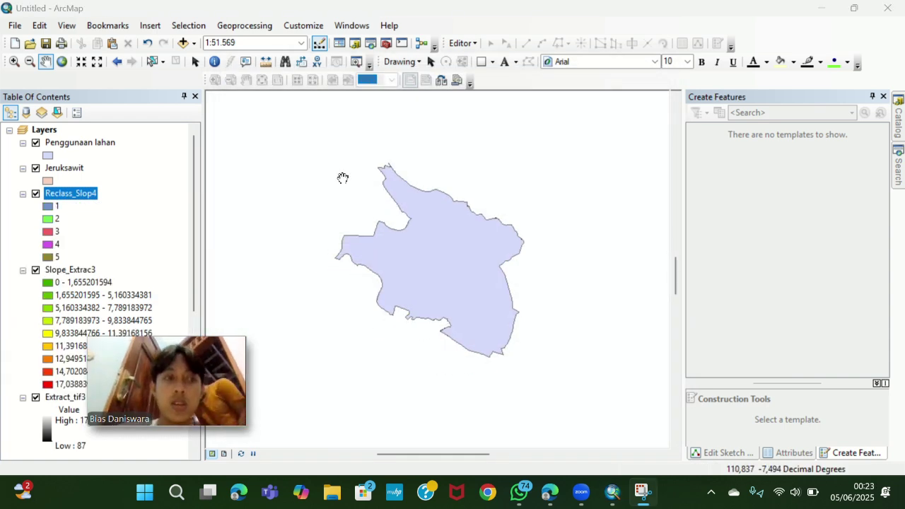
Step: Find the Raster to Polygon tool and convert Reclass_Slop4 by its Value field into simplified polygons with the default output
left_click(898, 167)
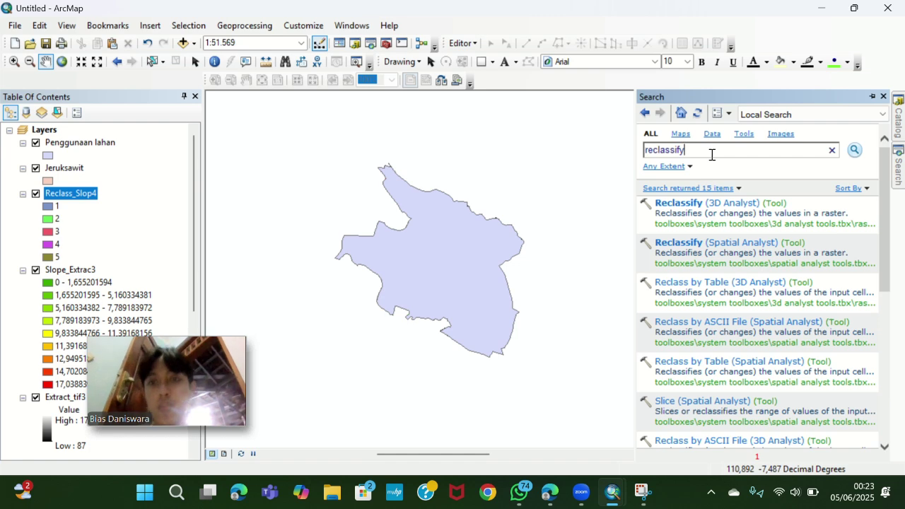
left_click_drag(712, 154, 632, 148)
type("rats")
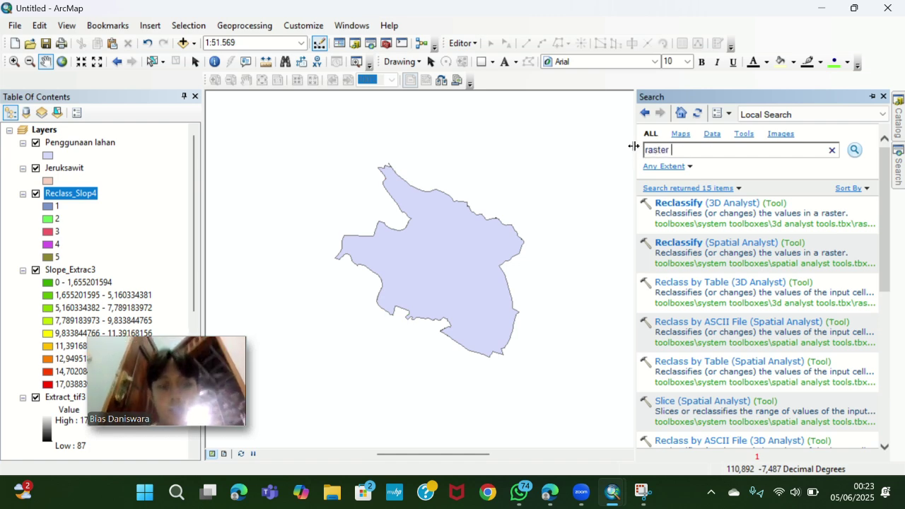
key("Return")
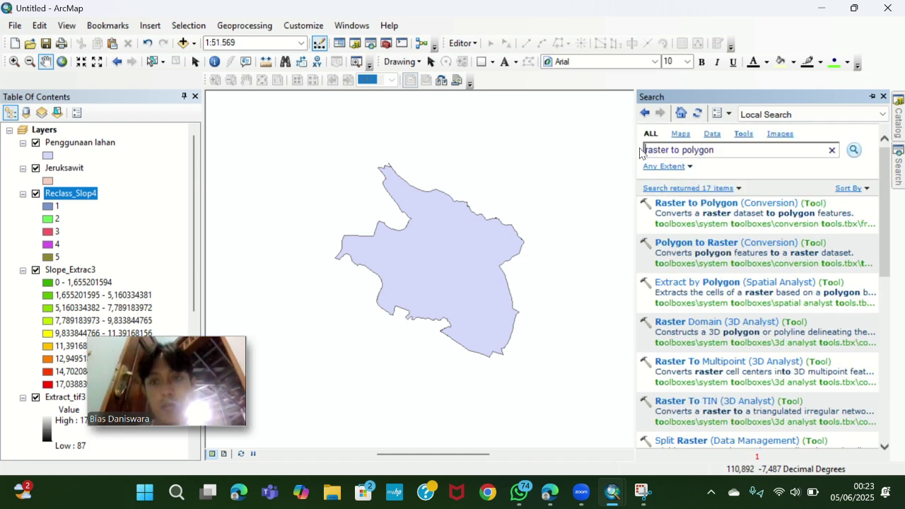
left_click(705, 203)
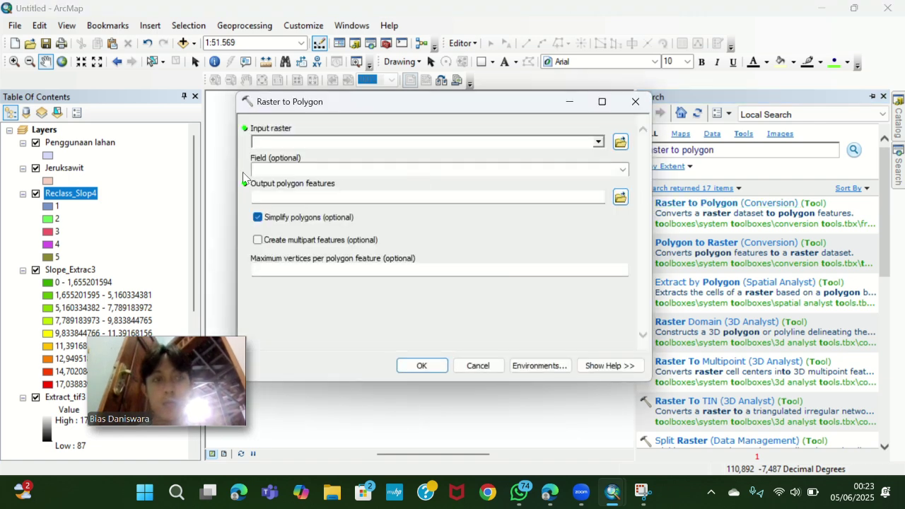
left_click_drag(233, 142, 272, 139)
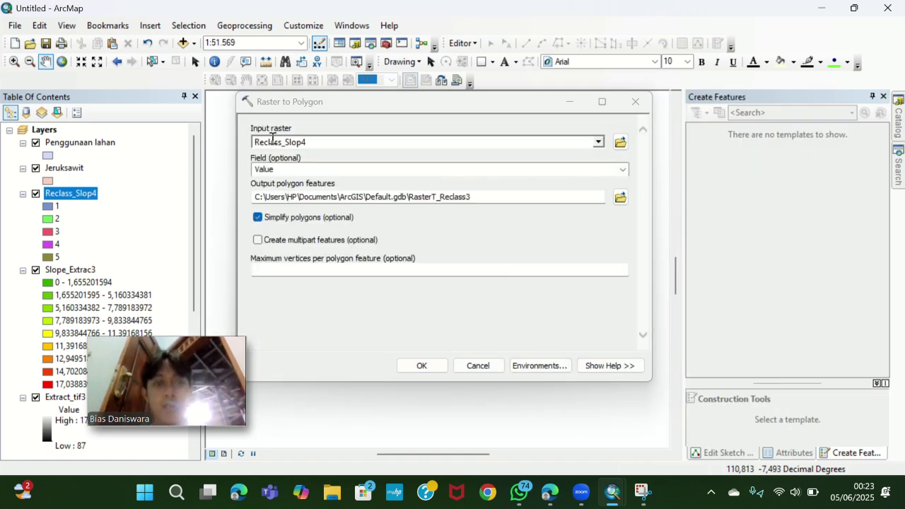
left_click(399, 364)
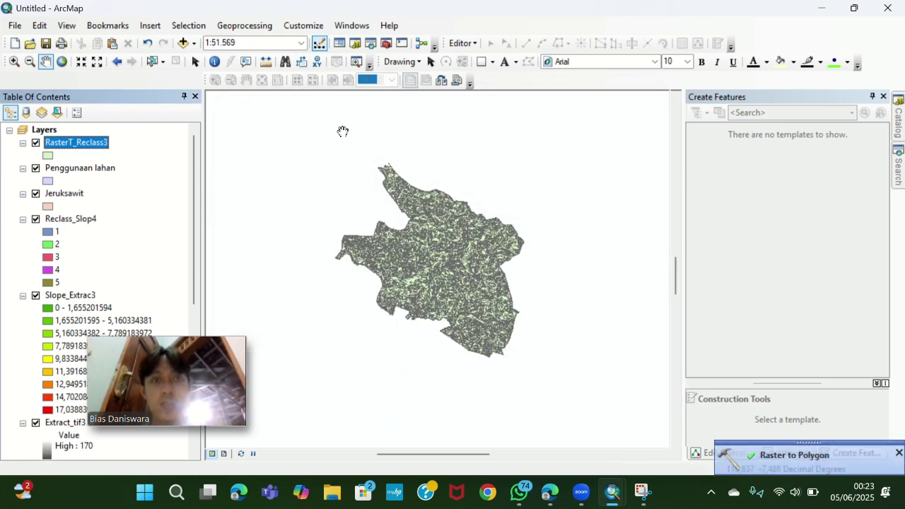
Step: Dissolve RasterT_Reclass3 by the gridcode field into the default output feature class
left_click(245, 25)
left_click(265, 122)
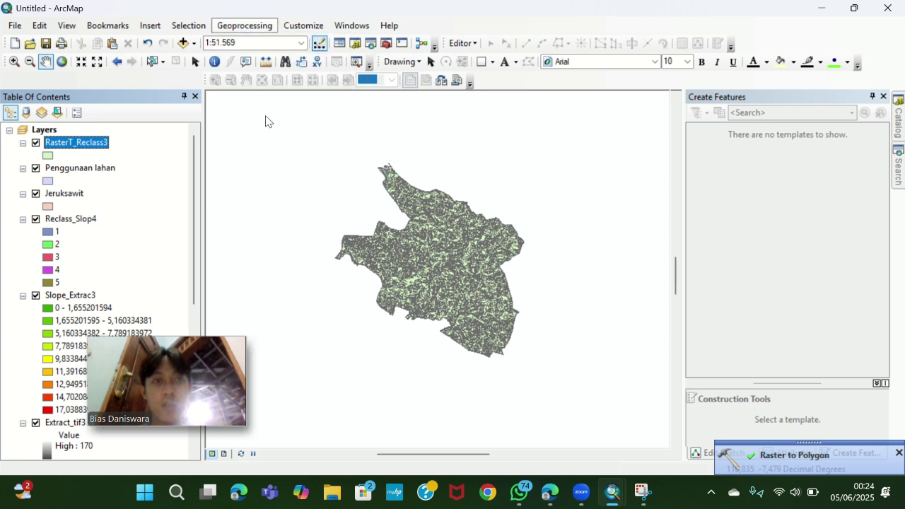
left_click_drag(101, 142, 276, 141)
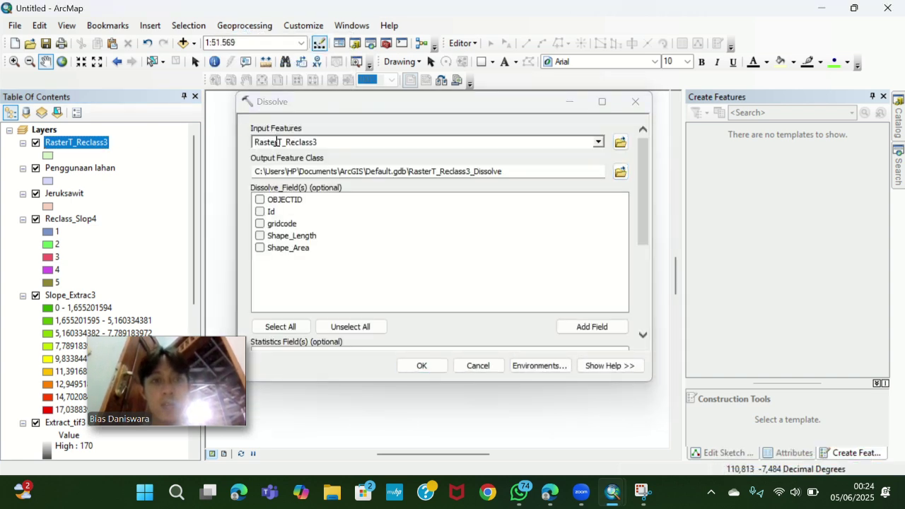
left_click(260, 224)
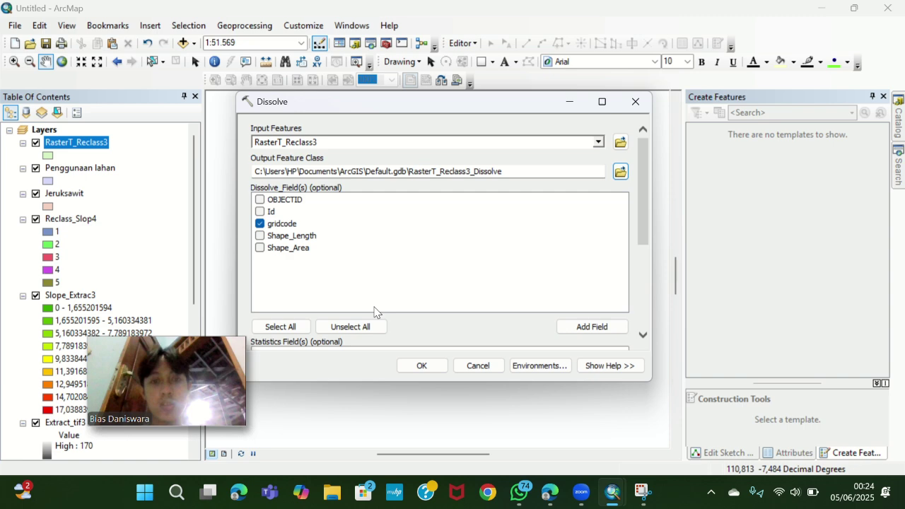
left_click(420, 366)
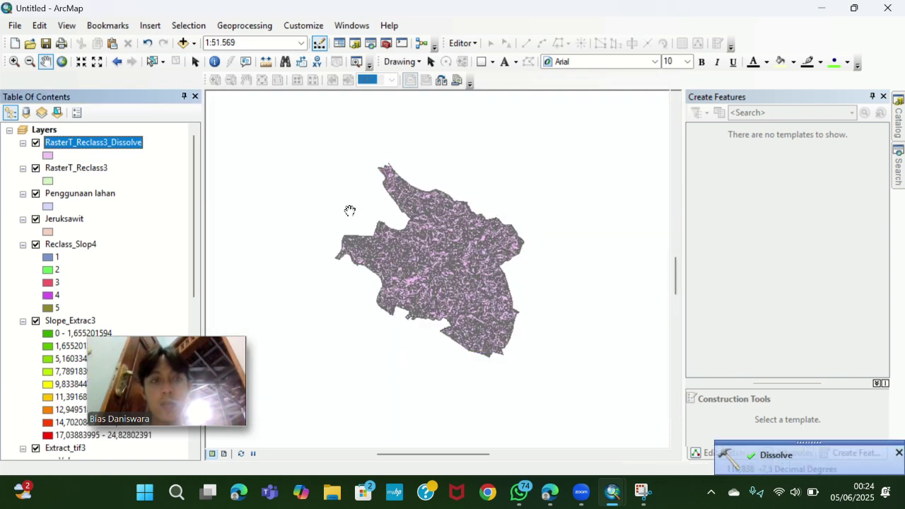
Step: Add a Text field named KemiringN to the attribute table of RasterT_Reclass3_Dissolve and close the table
right_click(121, 147)
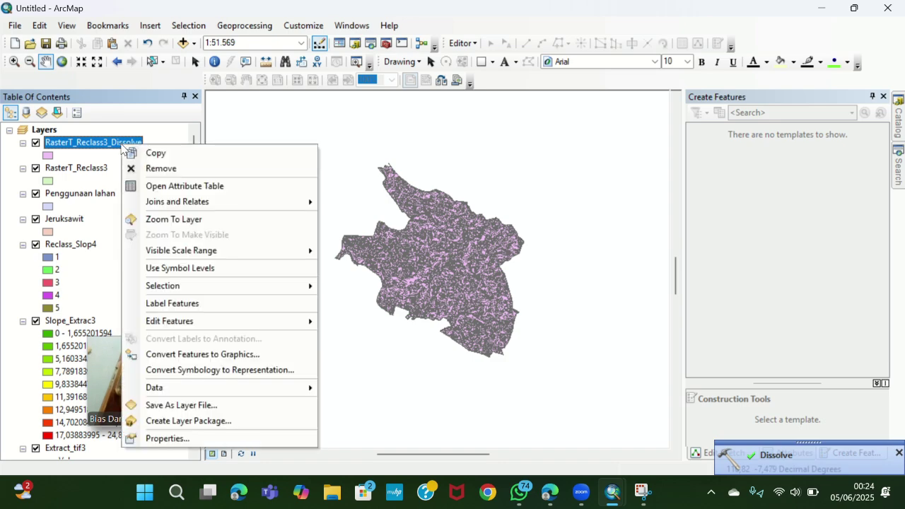
left_click(149, 184)
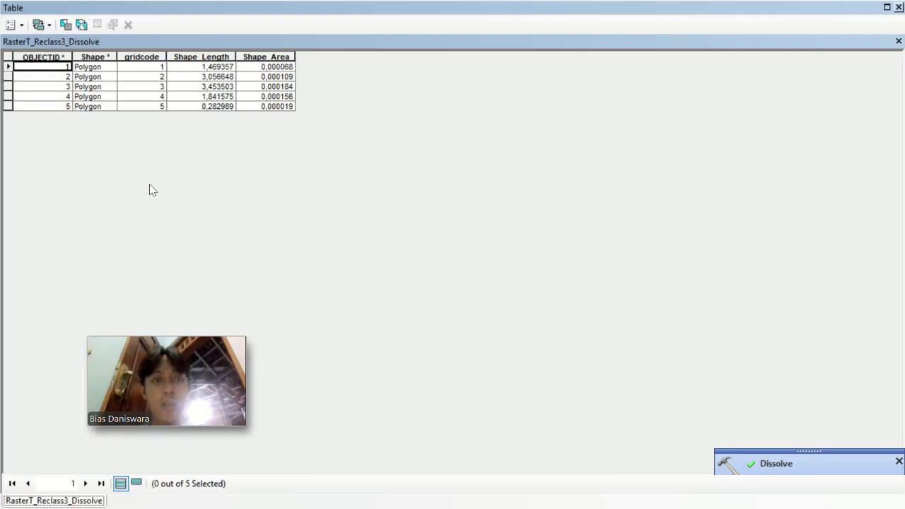
left_click(11, 24)
left_click(51, 125)
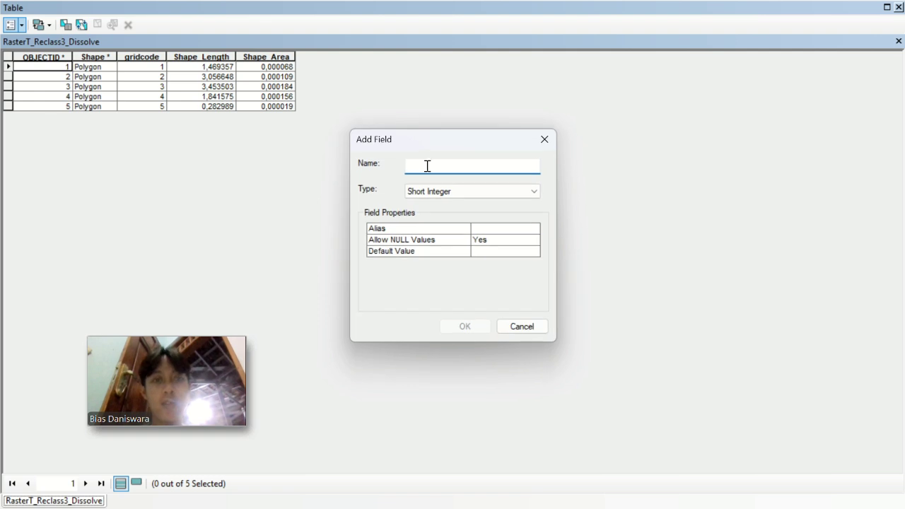
left_click(374, 25)
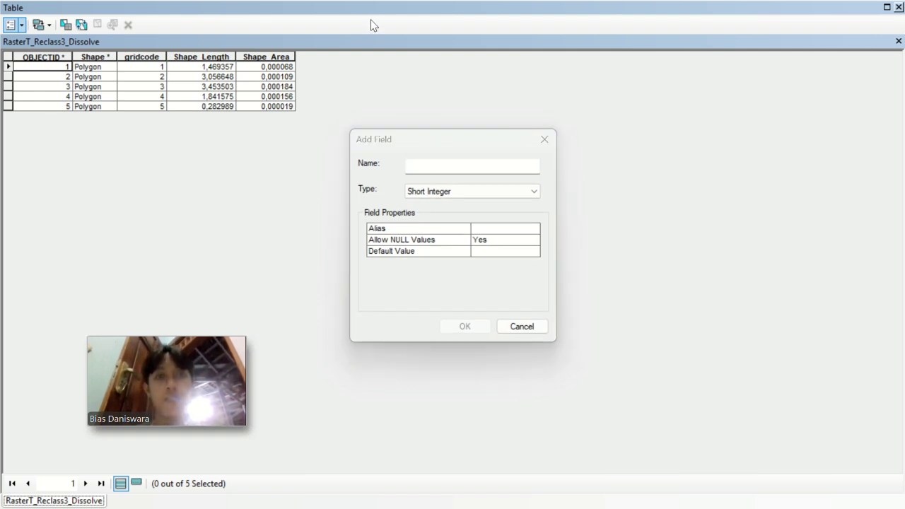
left_click(449, 165)
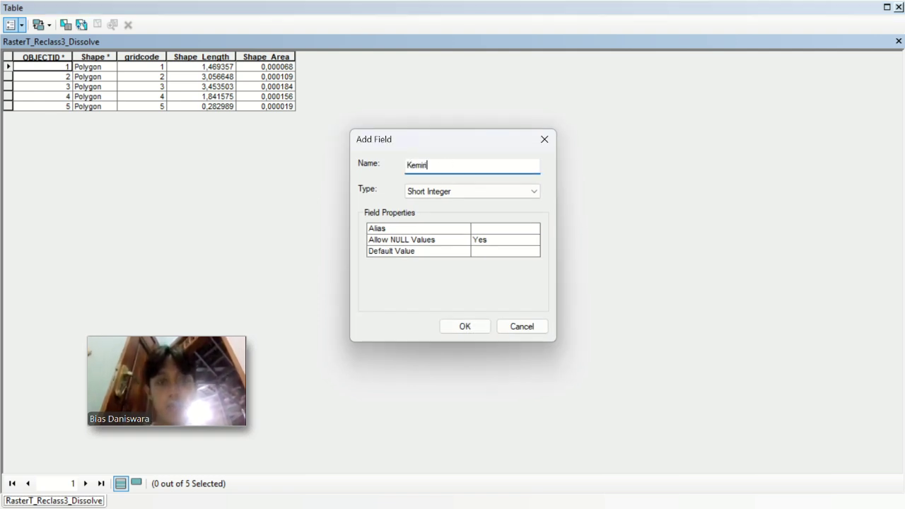
left_click(443, 198)
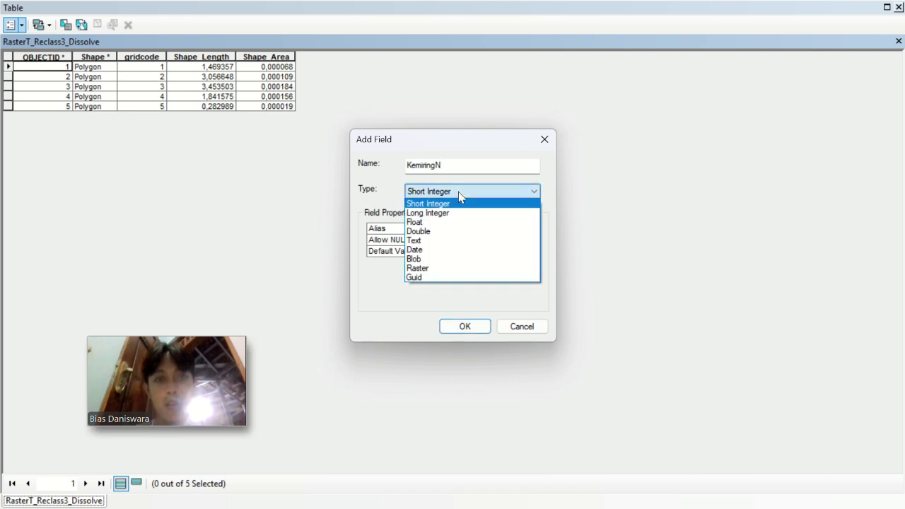
left_click(440, 241)
left_click(464, 326)
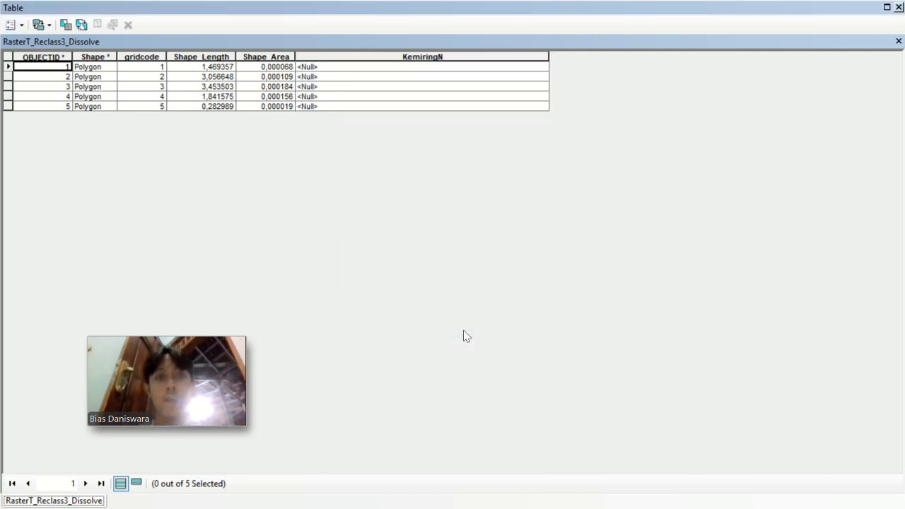
left_click(899, 7)
Step: Start an edit session and open the attribute table of RasterT_Reclass3_Dissolve
left_click(856, 6)
left_click(510, 159)
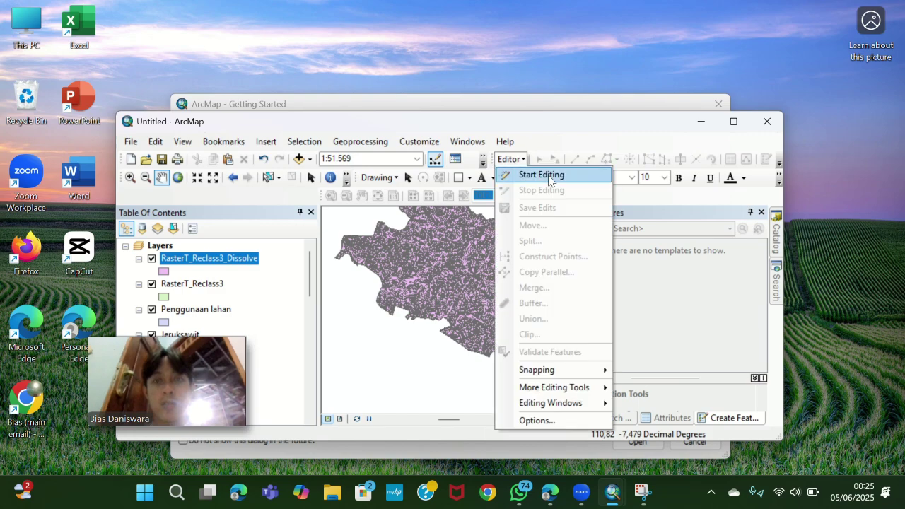
left_click(536, 175)
left_click(734, 122)
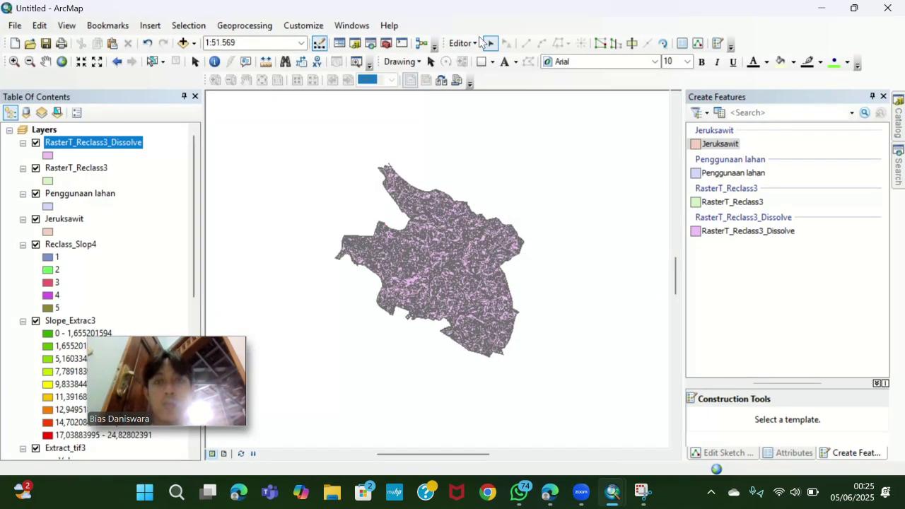
left_click(372, 20)
right_click(130, 145)
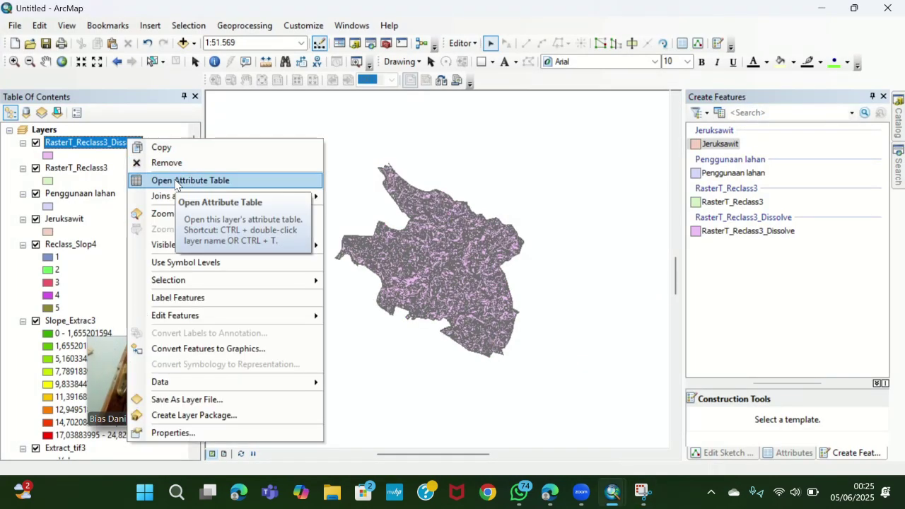
left_click(163, 180)
Step: Fill KemiringN for gridcodes 1 to 5 with 0-8%, 8-15%, 15-25%, 25-45% and >45%, and close the table
left_click(348, 66)
type("0-8%")
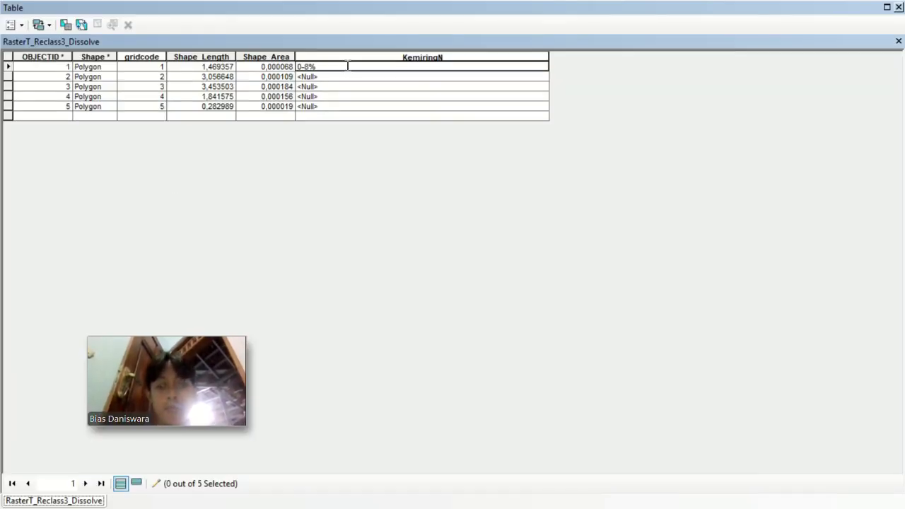
key("Return")
type("8-15%")
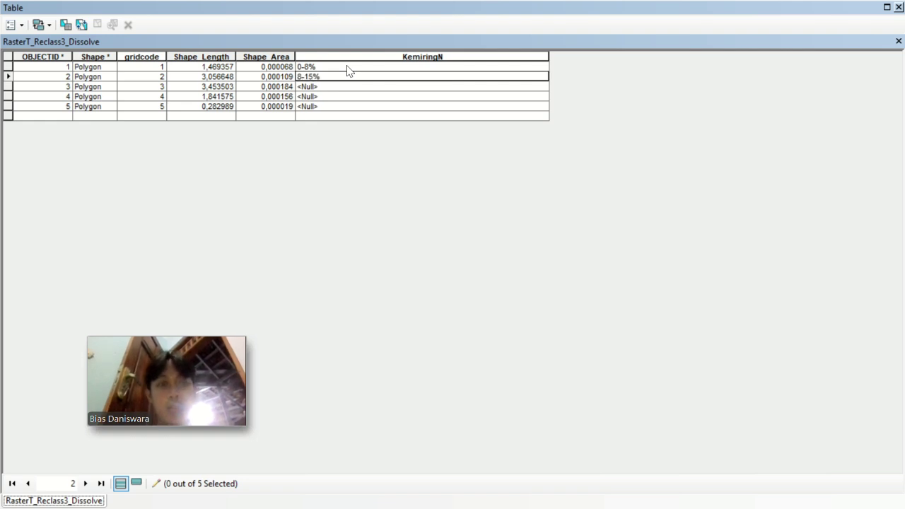
key("Return")
type("15-2")
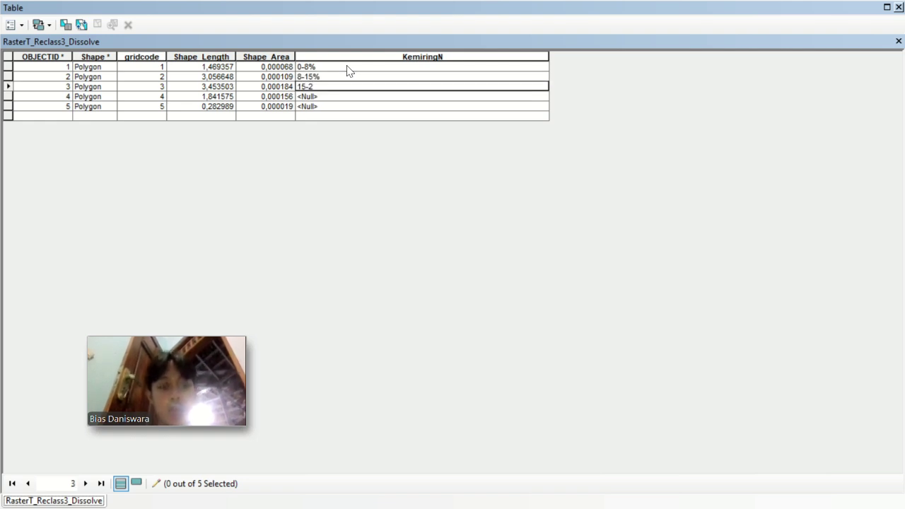
type("5%")
key("Return")
type("25-4")
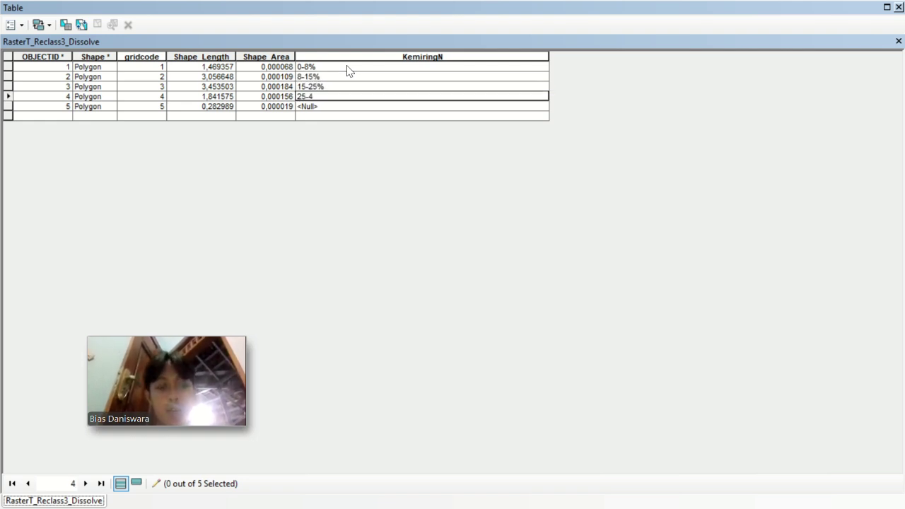
type("5%")
key("Return")
type(">45%")
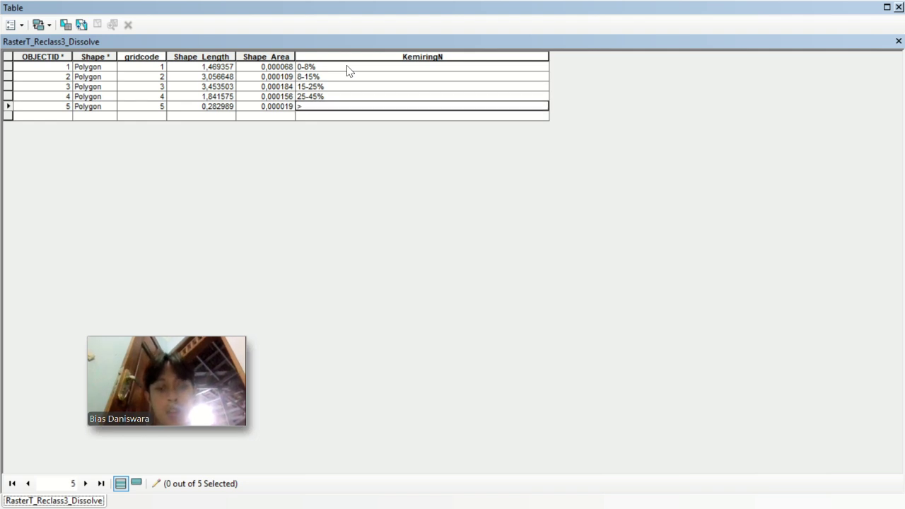
left_click(898, 7)
Step: Save the attribute edits and stop the edit session
left_click(855, 10)
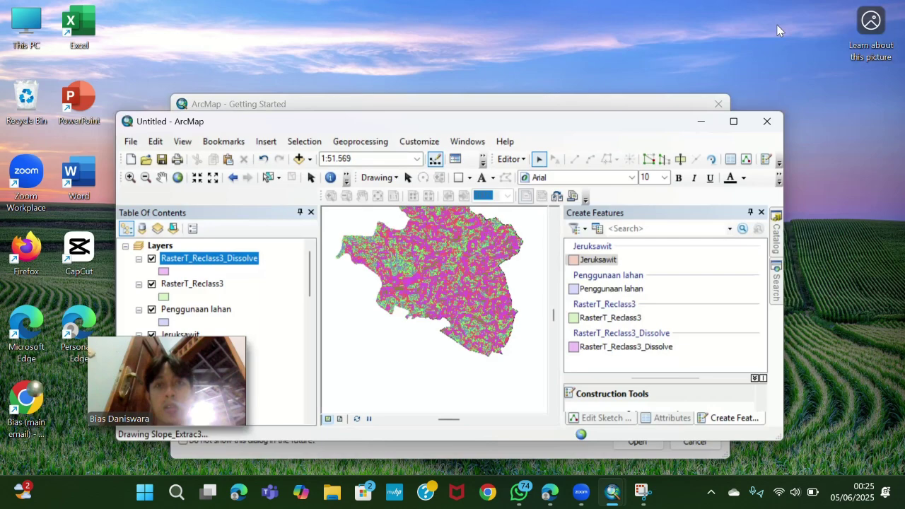
left_click(509, 159)
left_click(529, 206)
left_click(509, 159)
left_click(529, 190)
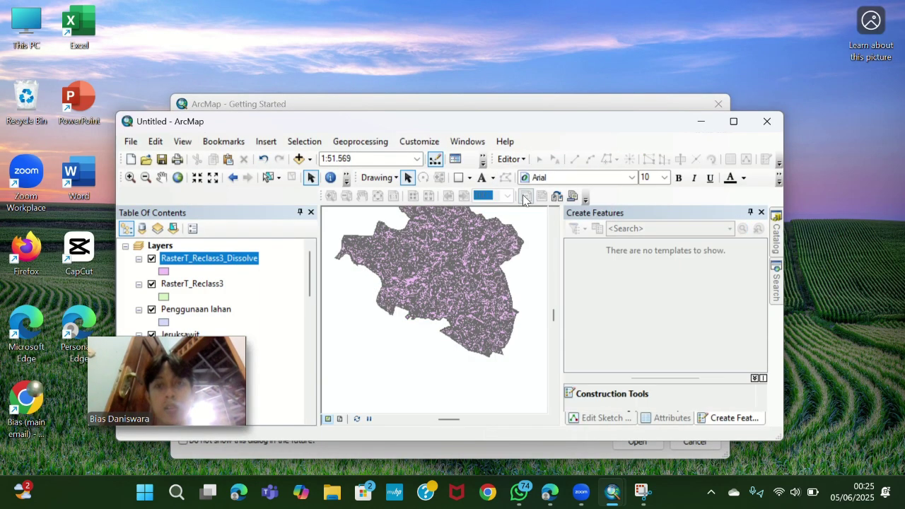
left_click(733, 121)
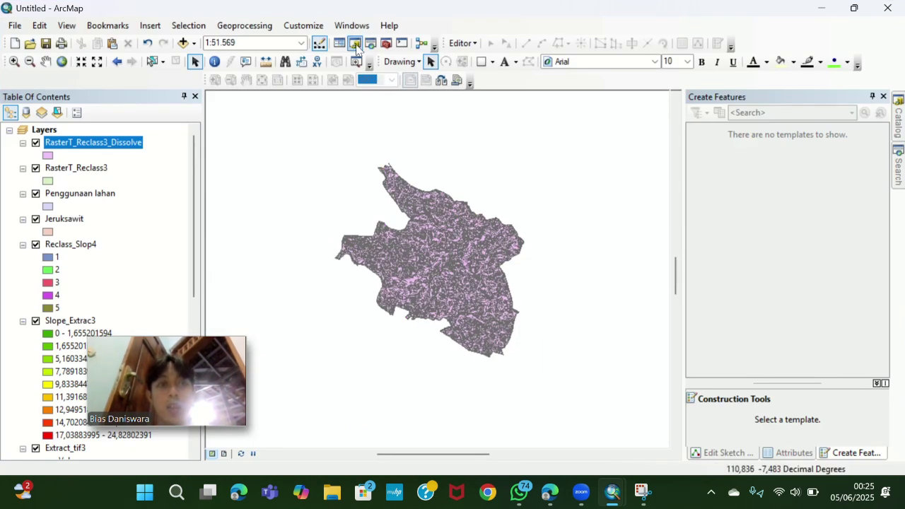
Step: Rename the RasterT_Reclass3_Dissolve layer to KEMIRINGAN LAHAN
right_click(129, 142)
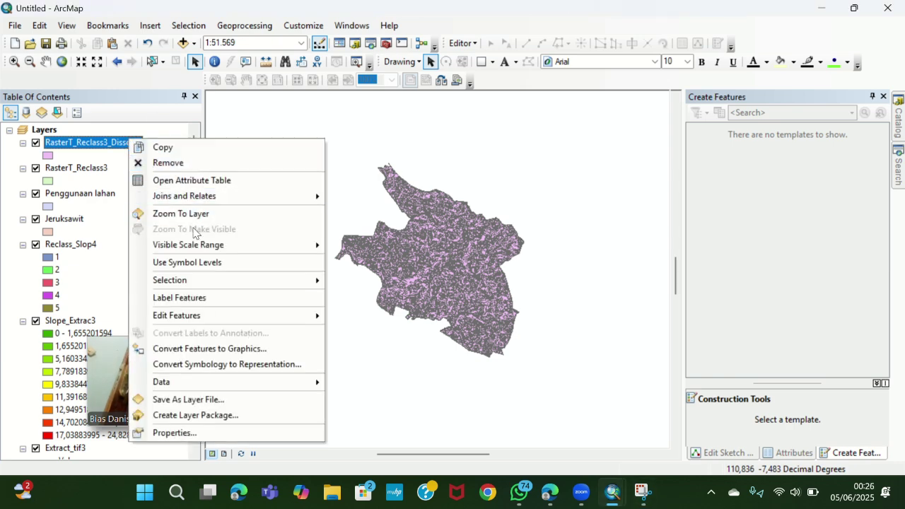
left_click(95, 145)
double_click(95, 144)
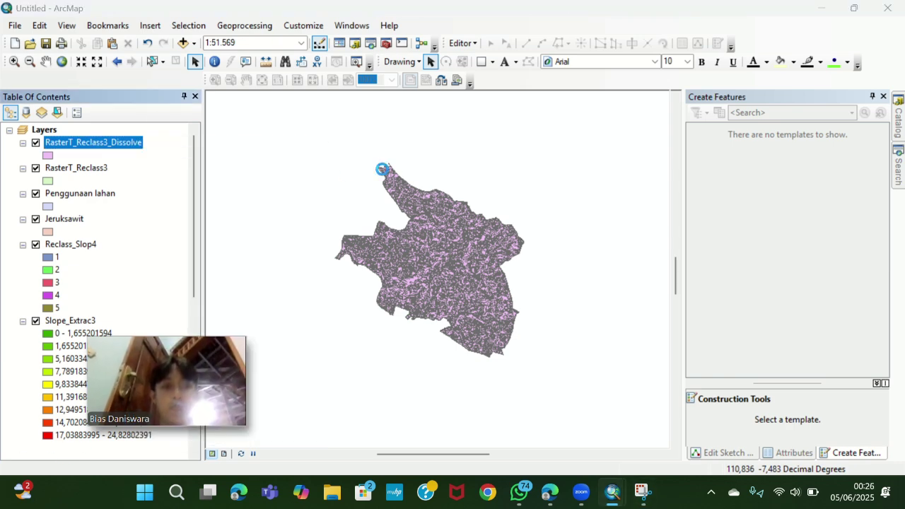
type("KEMIRINGAN LAHAN")
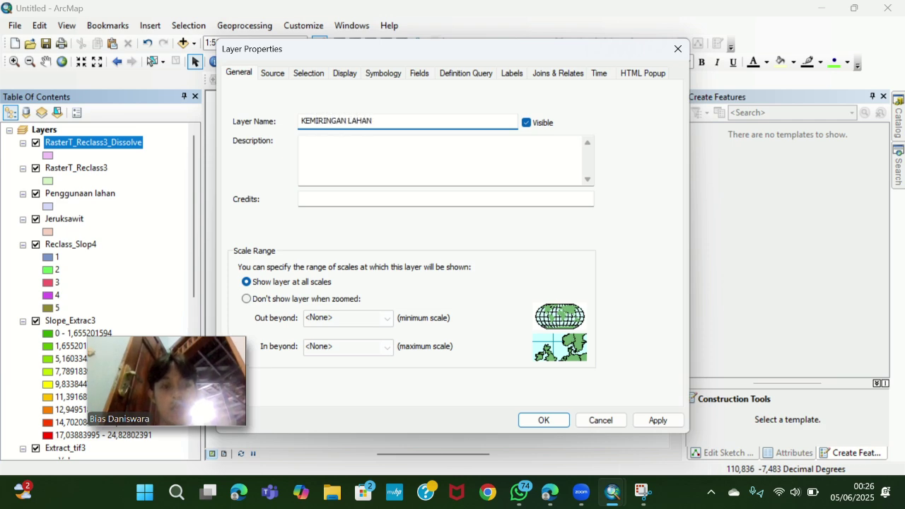
left_click(544, 420)
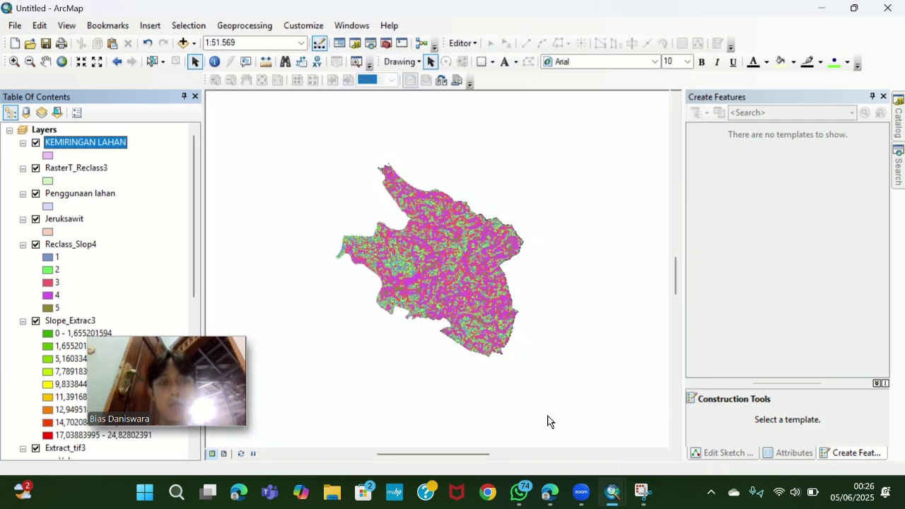
left_click(367, 27)
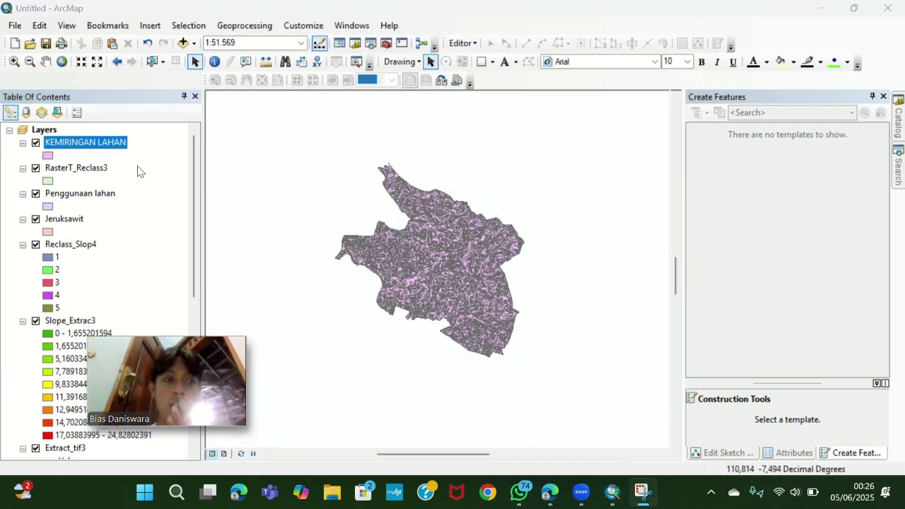
Step: Remove the RasterT_Reclass3, Reclass_Slop4 and Slope_Extrac3 layers from the map
left_click(71, 168)
right_click(71, 170)
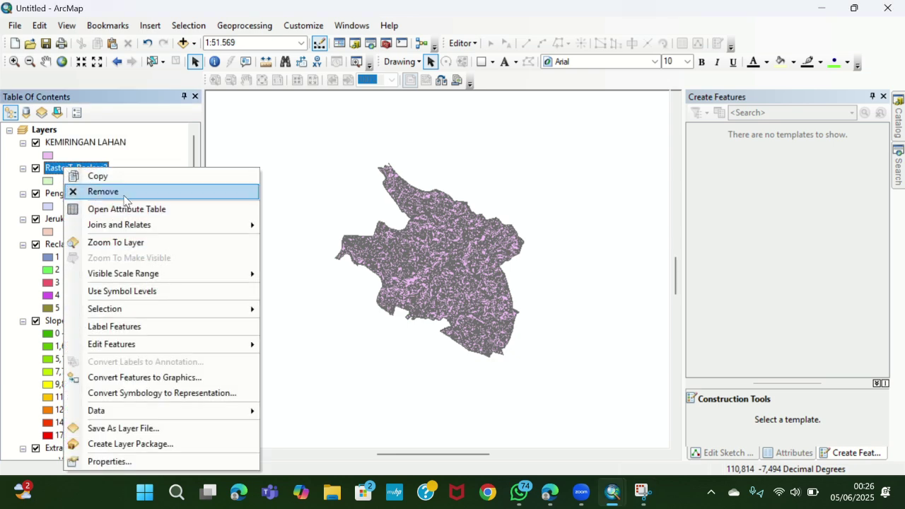
left_click(82, 190)
right_click(75, 221)
left_click(113, 248)
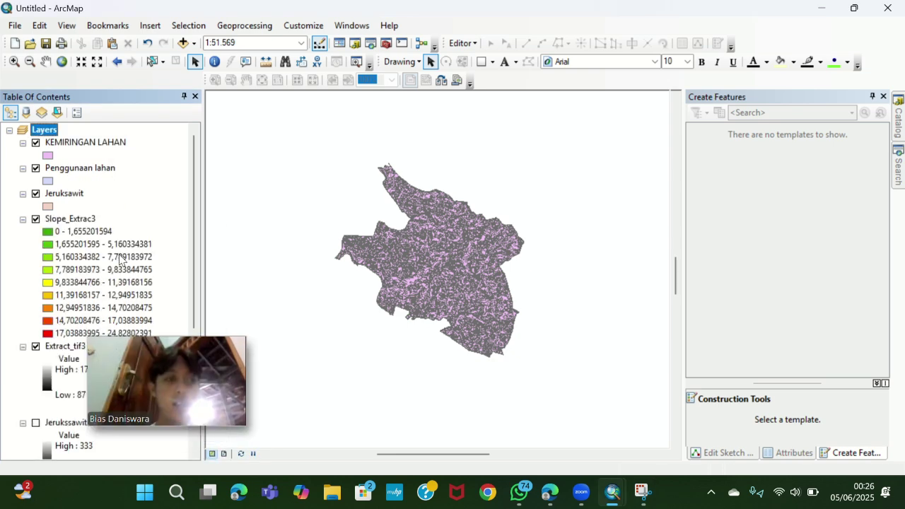
right_click(77, 221)
left_click(107, 244)
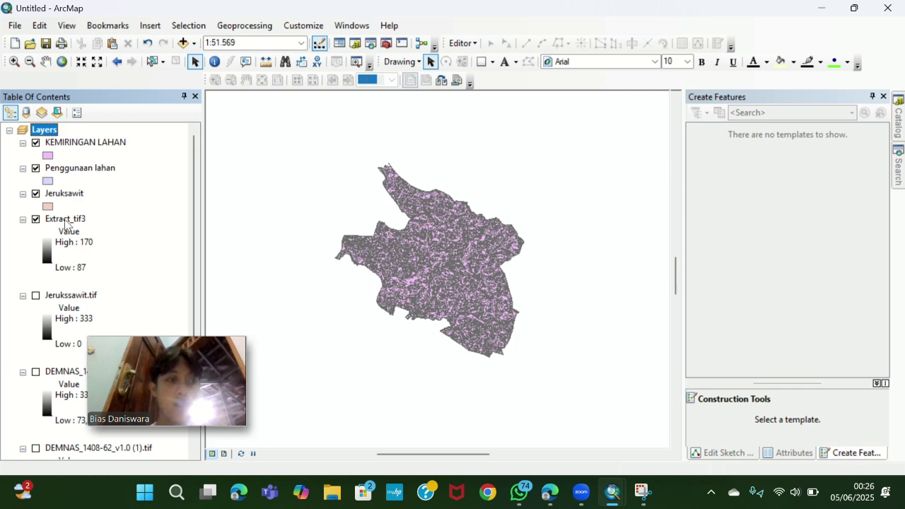
Step: Remove the Extract_tif3, Jerukssawit.tif and two DEMNAS raster layers from the map
right_click(66, 223)
left_click(99, 244)
right_click(69, 222)
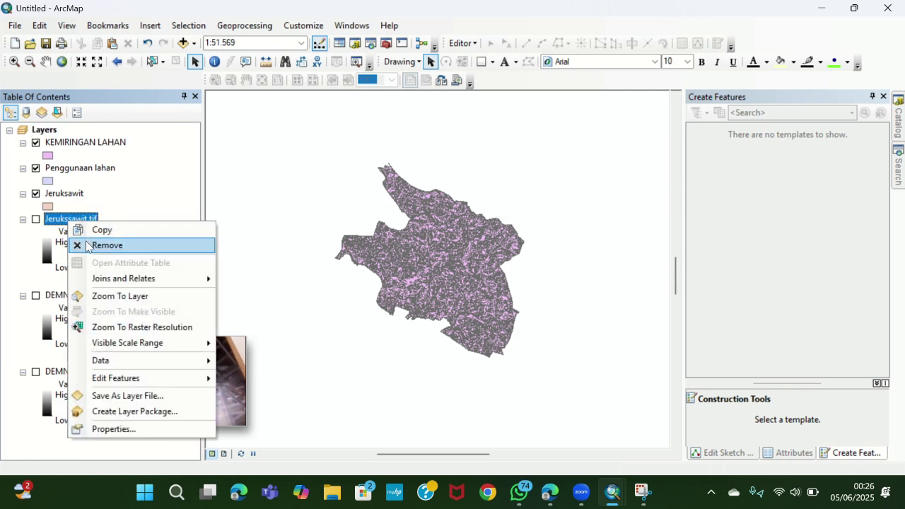
left_click(87, 246)
right_click(71, 220)
left_click(103, 244)
Step: Add the Karanganyar_geo_50k soil dataset from the SPT karanganyar50k folder to the map
right_click(52, 129)
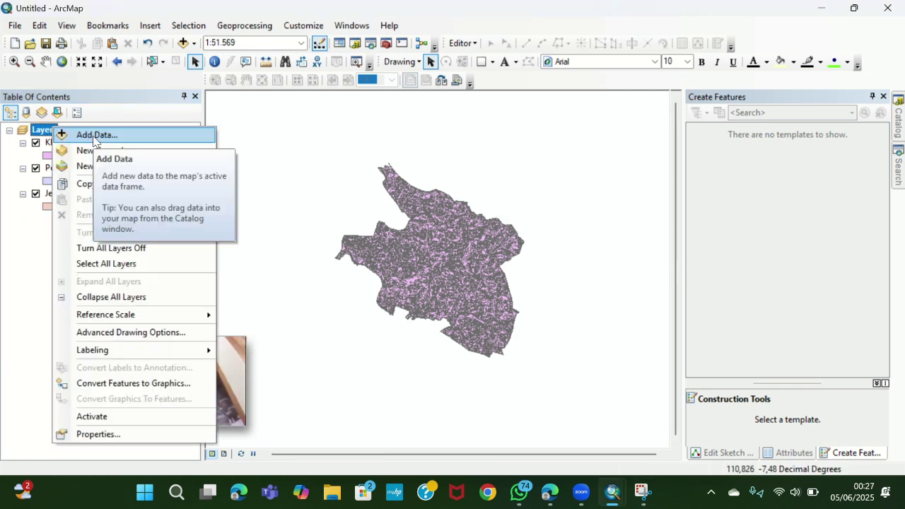
left_click(94, 136)
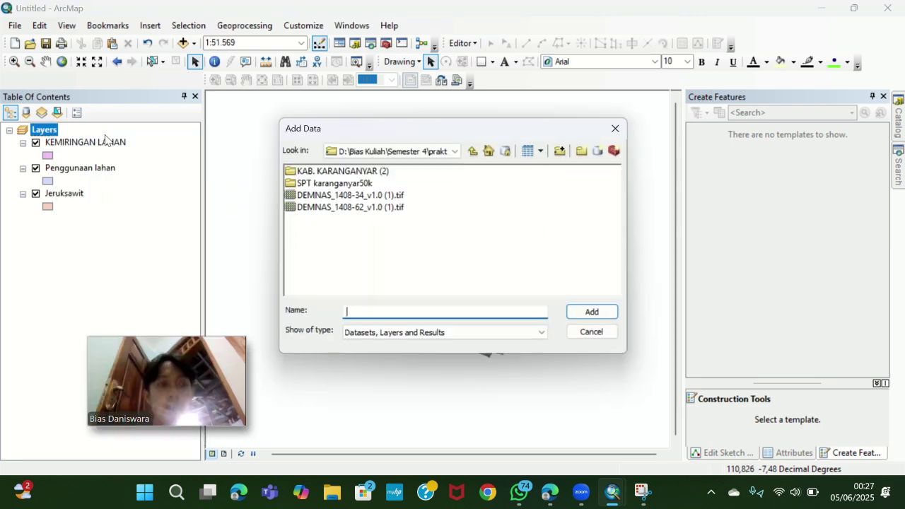
double_click(331, 183)
double_click(351, 175)
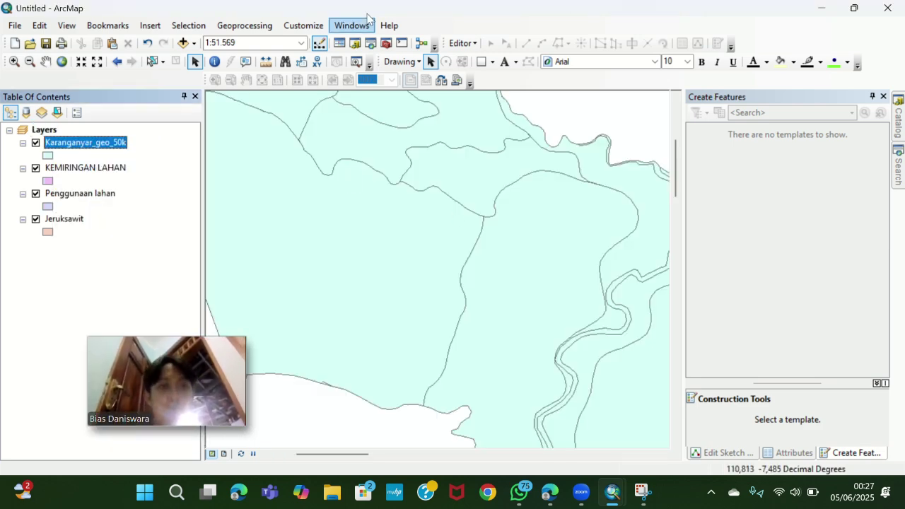
Step: Clip Karanganyar_geo_50k to the Jeruksawit boundary, keeping the default output feature class
left_click(245, 25)
left_click(246, 57)
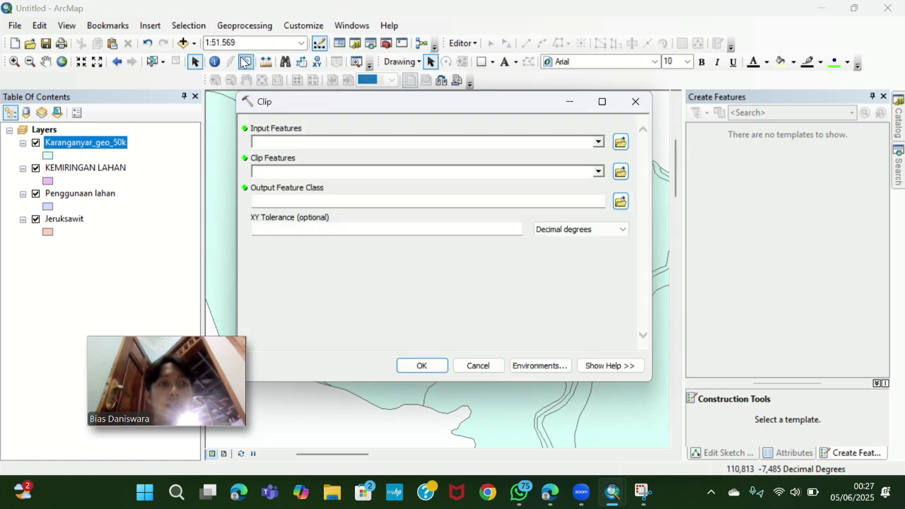
left_click_drag(90, 145, 200, 135)
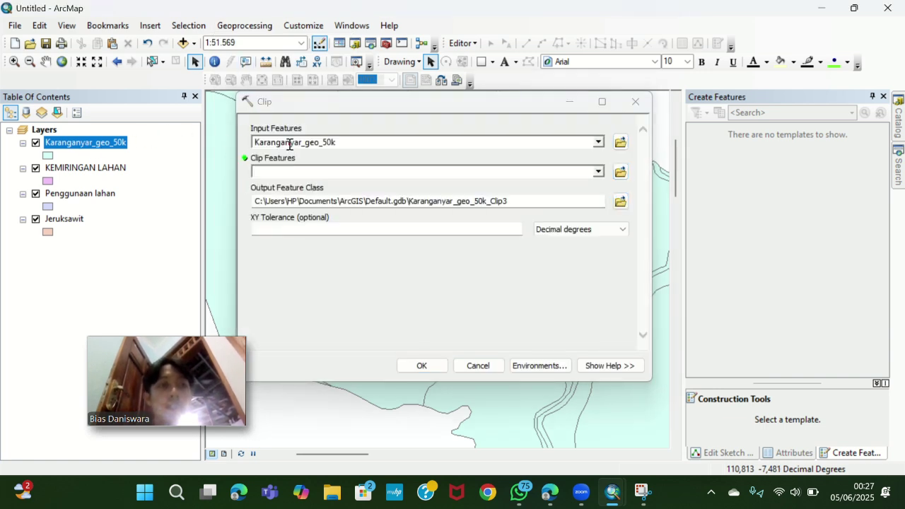
left_click_drag(64, 218, 278, 172)
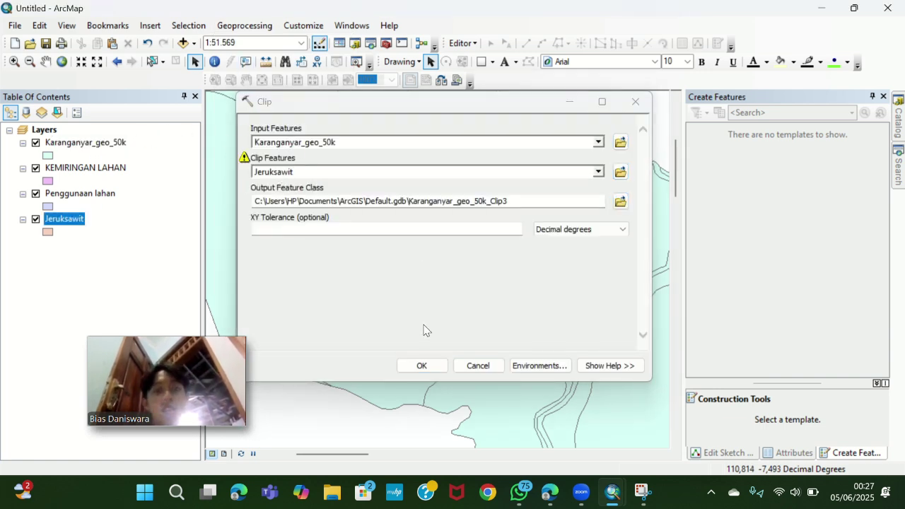
left_click(424, 365)
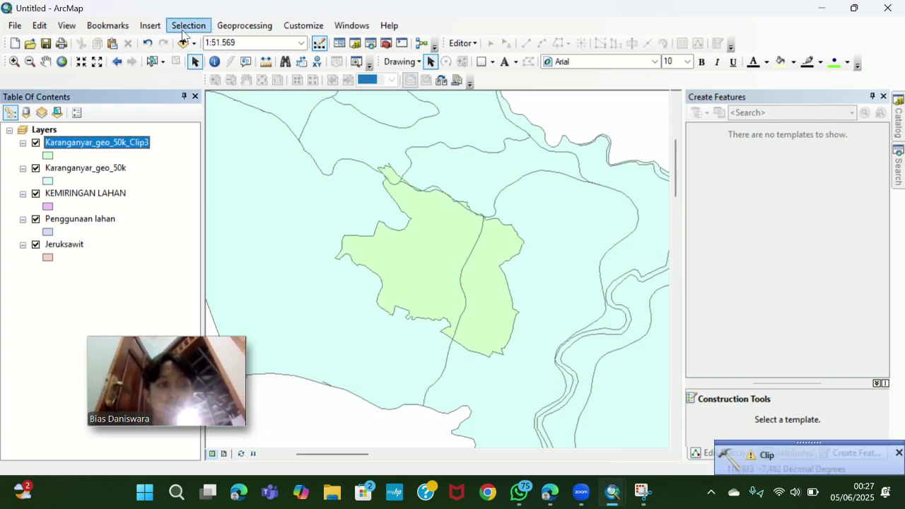
Step: Dissolve Karanganyar_geo_50k_Clip3 by the BBSDLP16_1 field, keeping the default output feature class
left_click(244, 26)
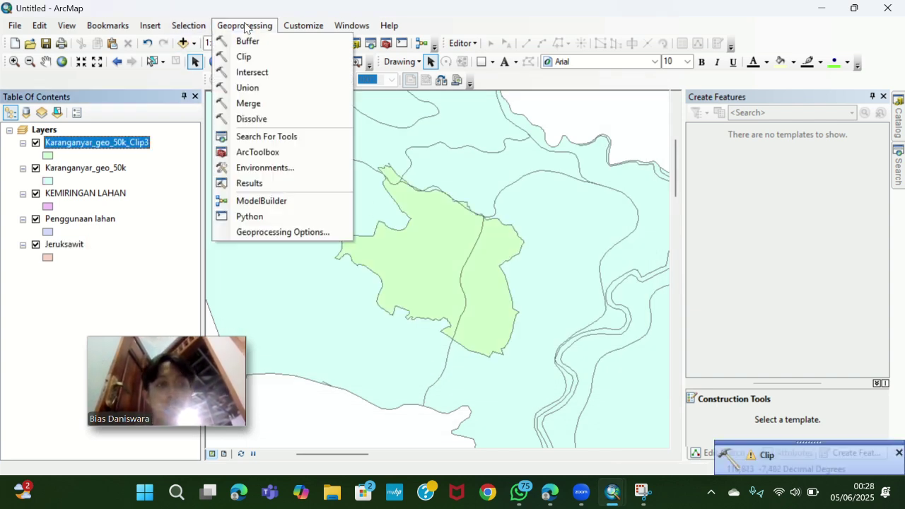
left_click(245, 118)
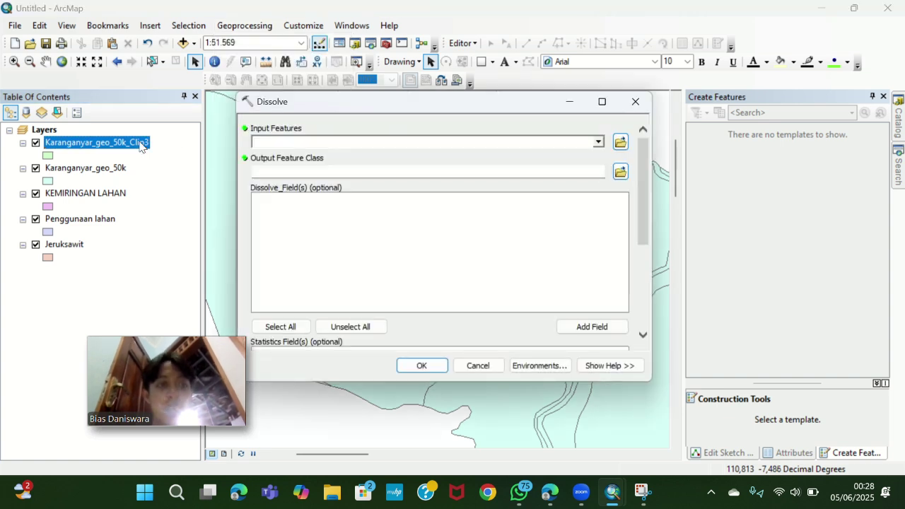
left_click_drag(141, 146, 150, 142)
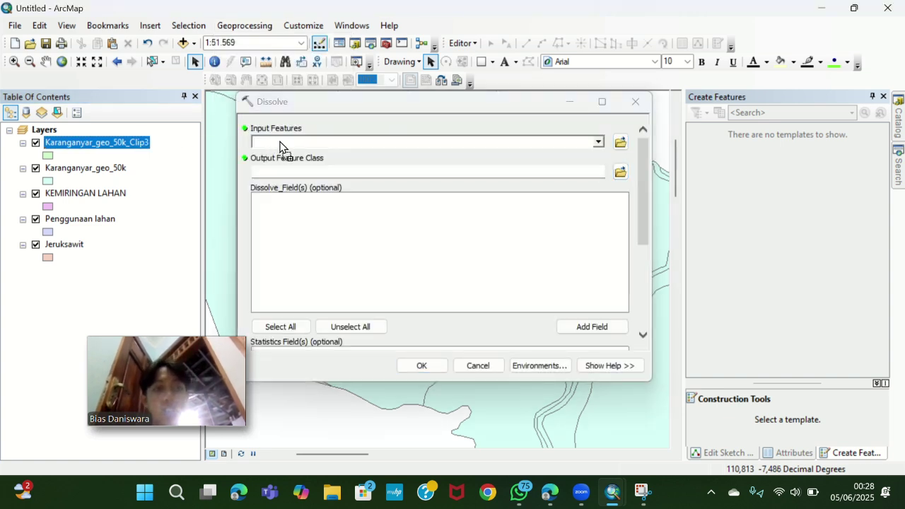
left_click_drag(280, 146, 281, 142)
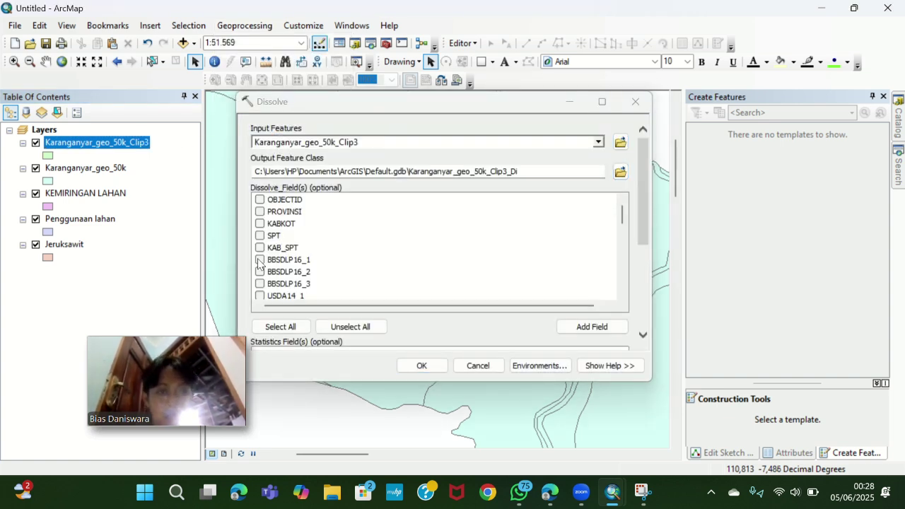
left_click(259, 261)
left_click(421, 365)
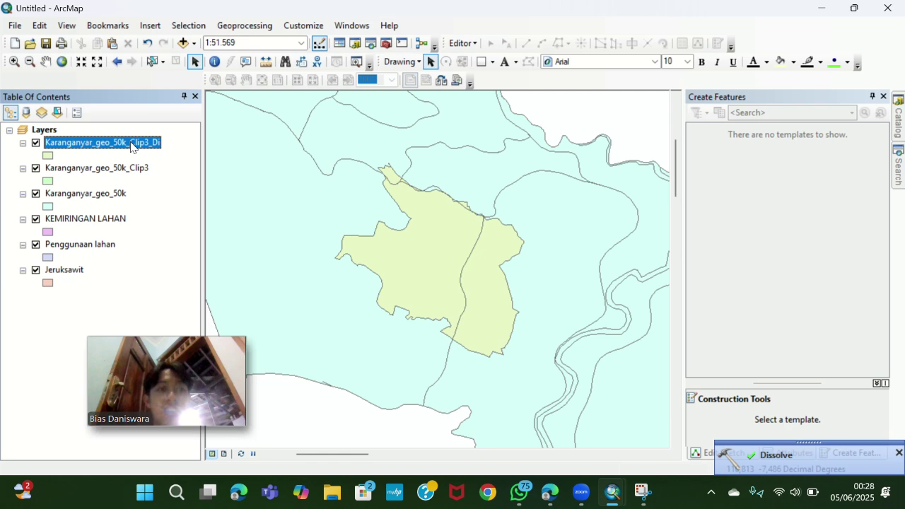
Step: Rename the dissolved soil layer Karanganyar_geo_50k_Clip3_Di as "Jenis tanah"
right_click(131, 146)
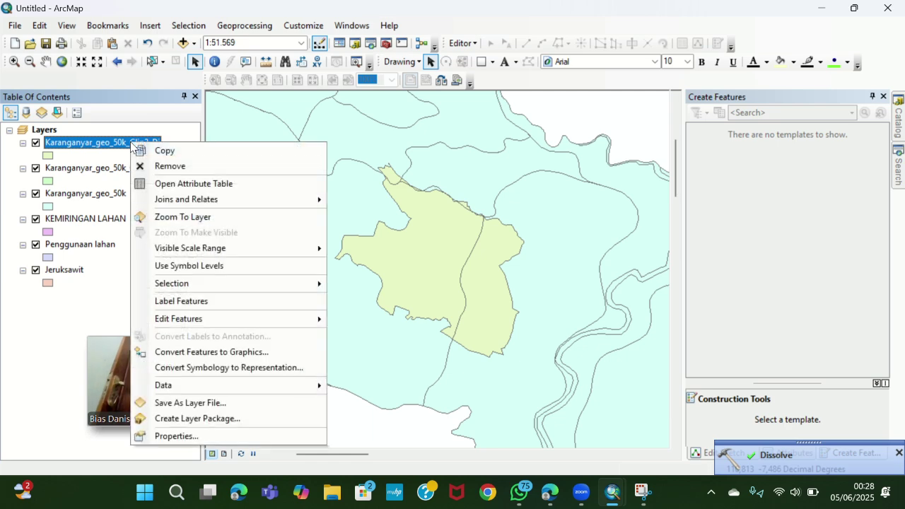
left_click(85, 141)
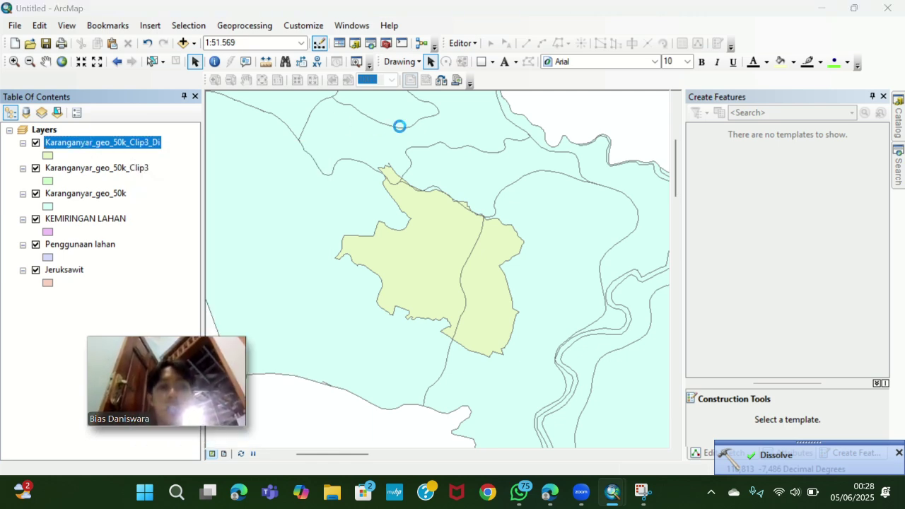
type("J")
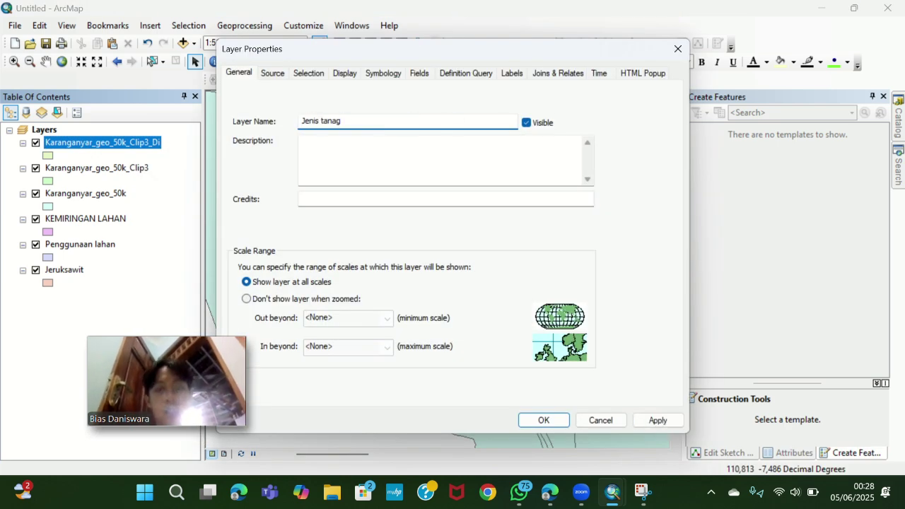
type("enis tanah")
left_click(544, 420)
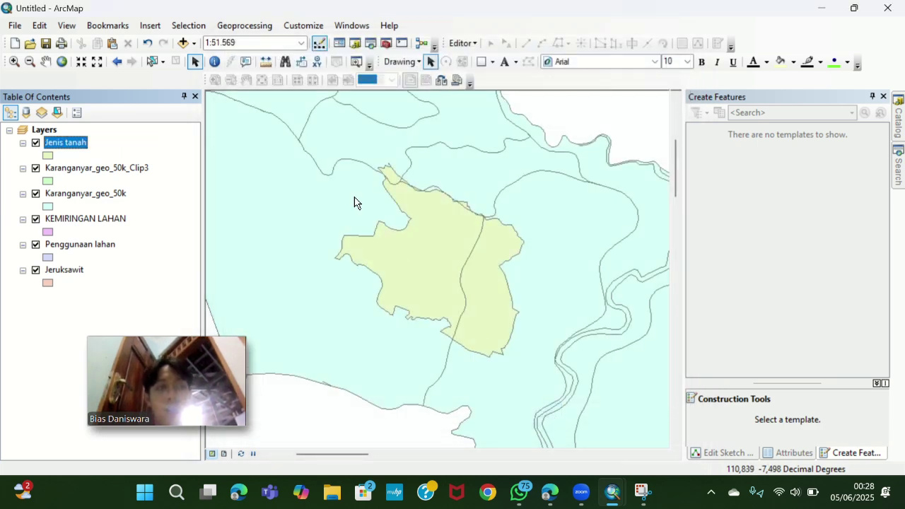
Step: Remove the Karanganyar_geo_50k_Clip3 and Karanganyar_geo_50k layers from the map
right_click(126, 170)
left_click(149, 191)
right_click(126, 170)
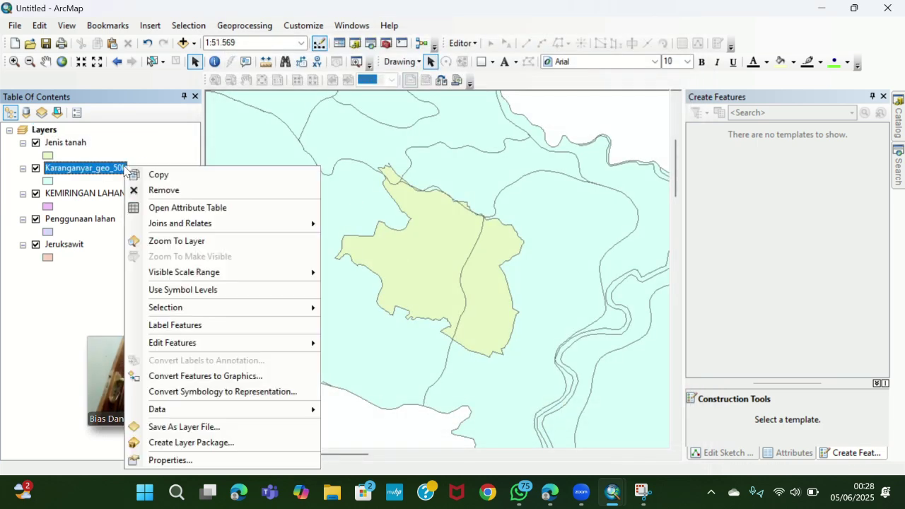
left_click(145, 189)
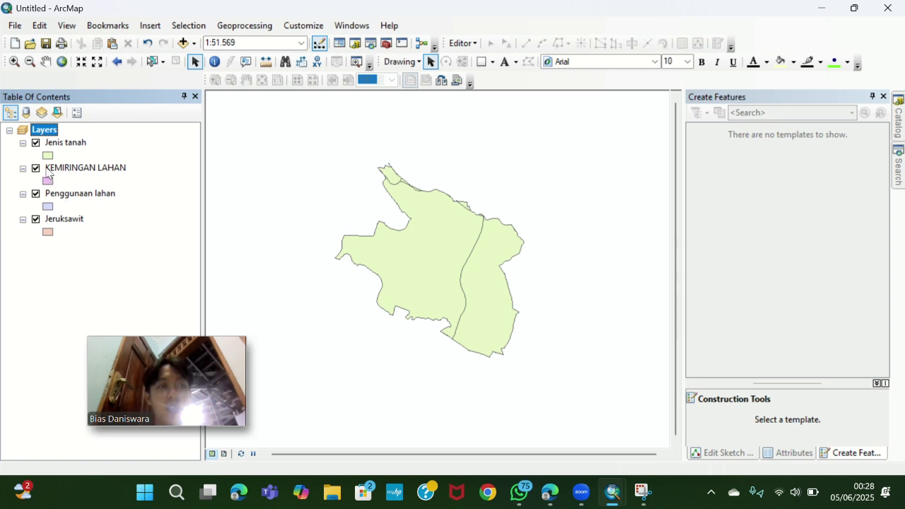
Step: Intersect the Jenis tanah, KEMIRINGAN LAHAN and Penggunaan lahan layers, joining all attributes and keeping the default output
left_click(263, 24)
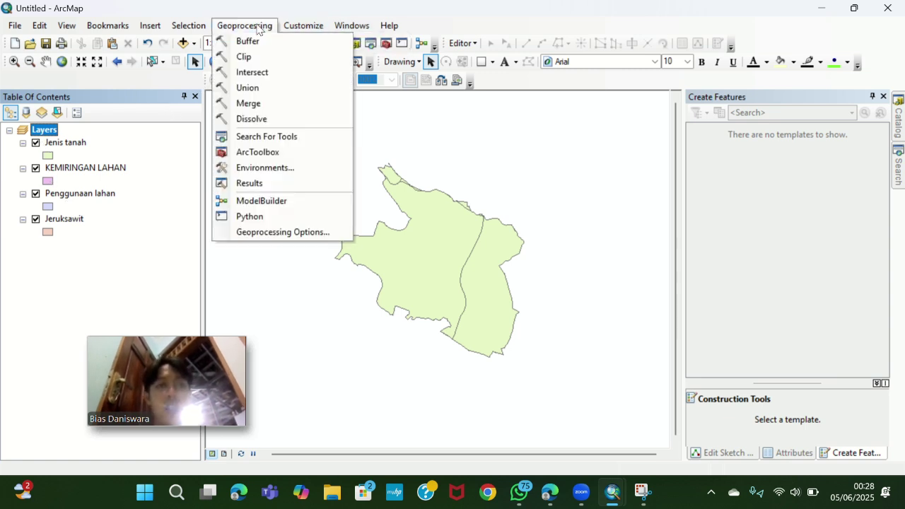
left_click(258, 73)
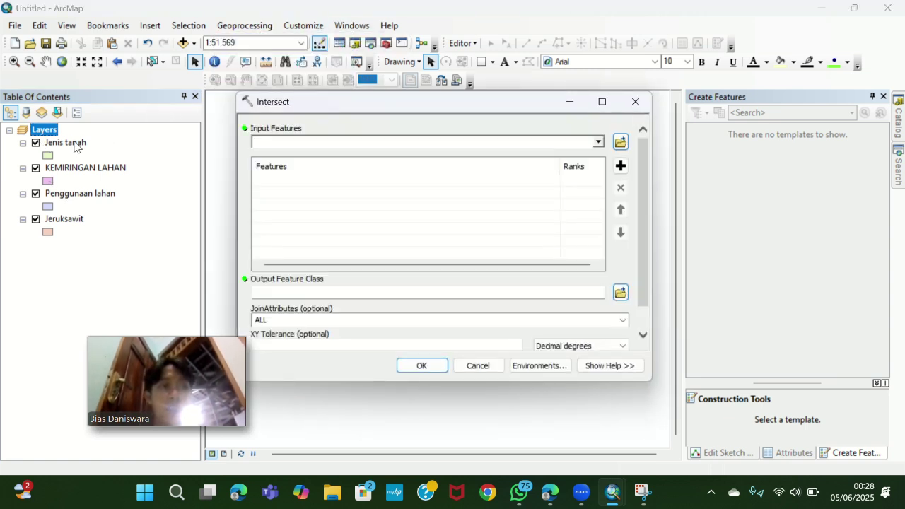
left_click_drag(65, 142, 281, 178)
left_click_drag(111, 167, 280, 181)
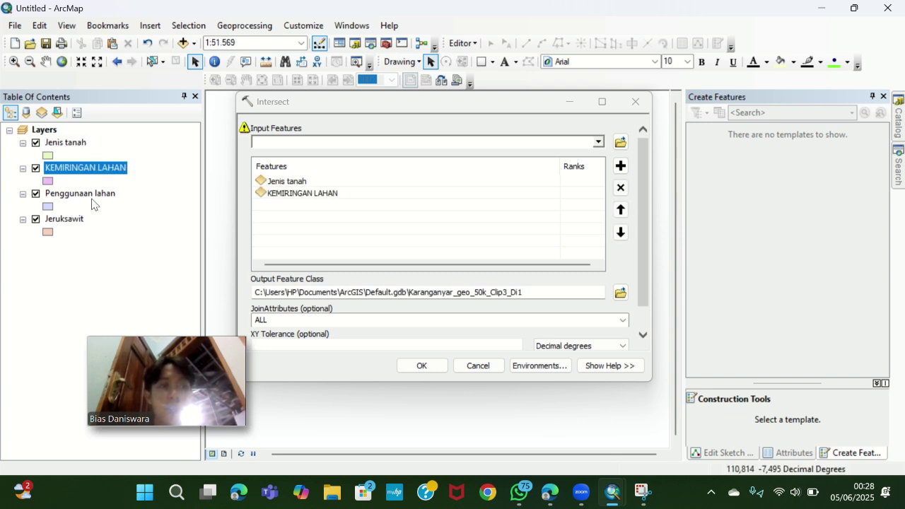
left_click_drag(92, 198, 277, 212)
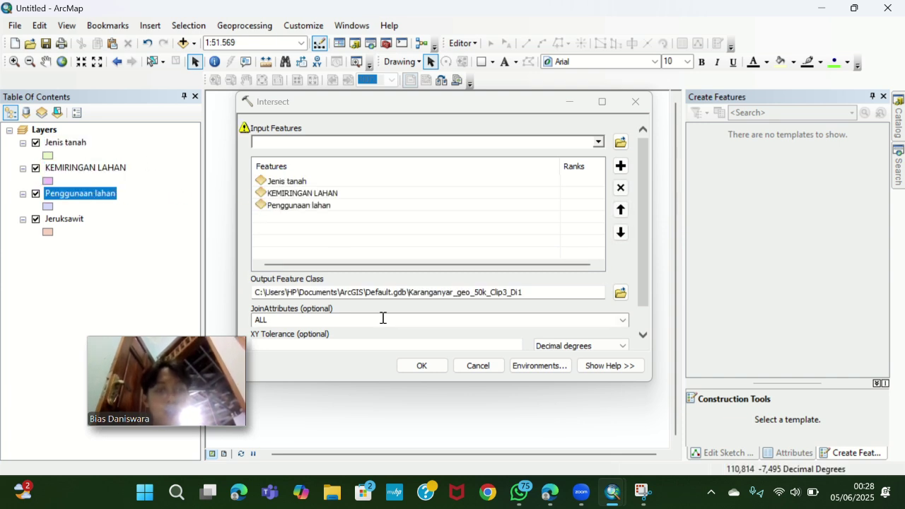
left_click(422, 366)
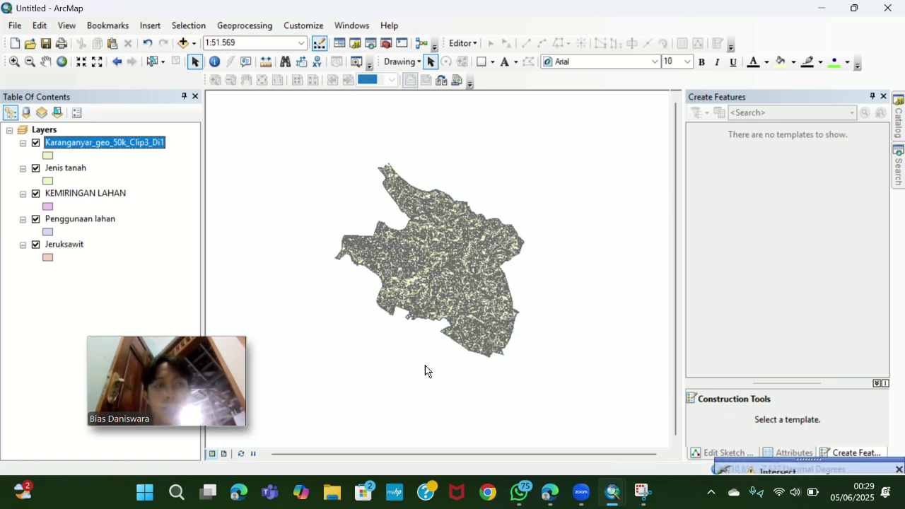
Step: Dissolve the intersected layer Karanganyar_geo_50k_Clip3_Di1 by the BBSDLP16_1, KemiringN and NAMOBJ fields, keeping the default output
left_click(252, 31)
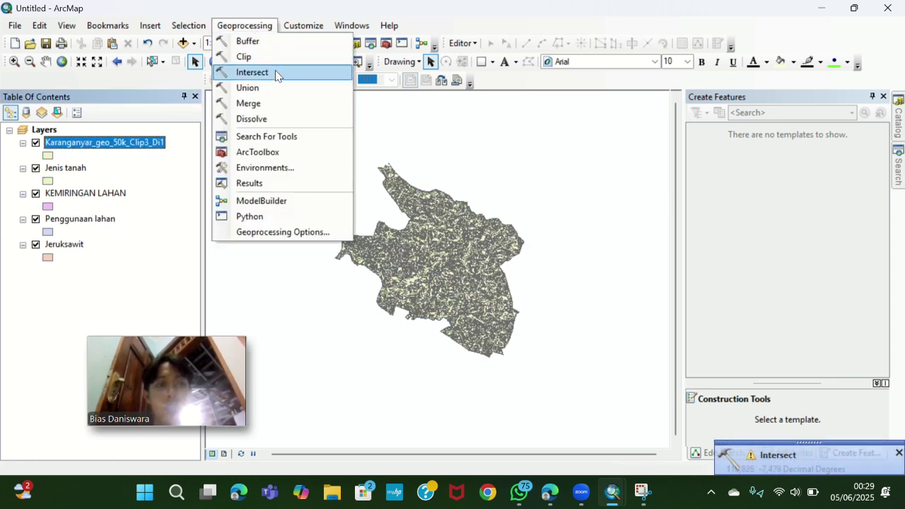
left_click(267, 115)
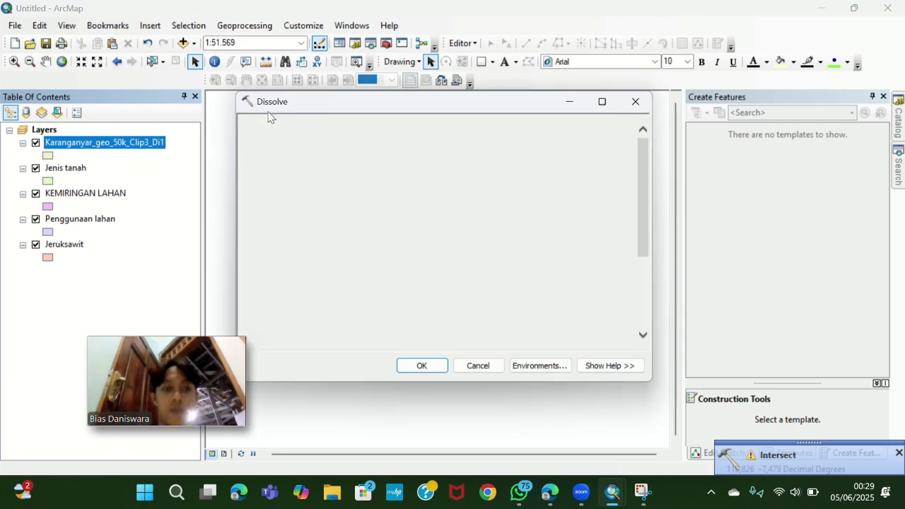
left_click_drag(160, 145, 276, 144)
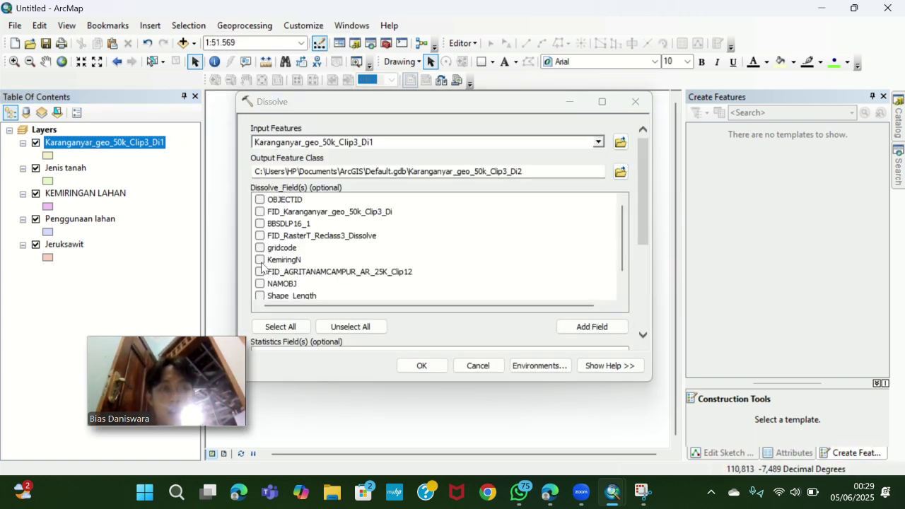
left_click(259, 225)
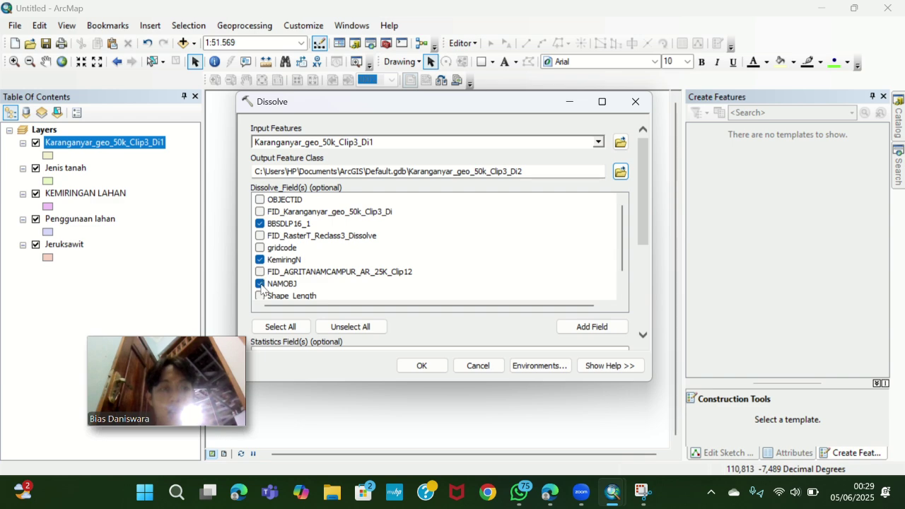
left_click(425, 366)
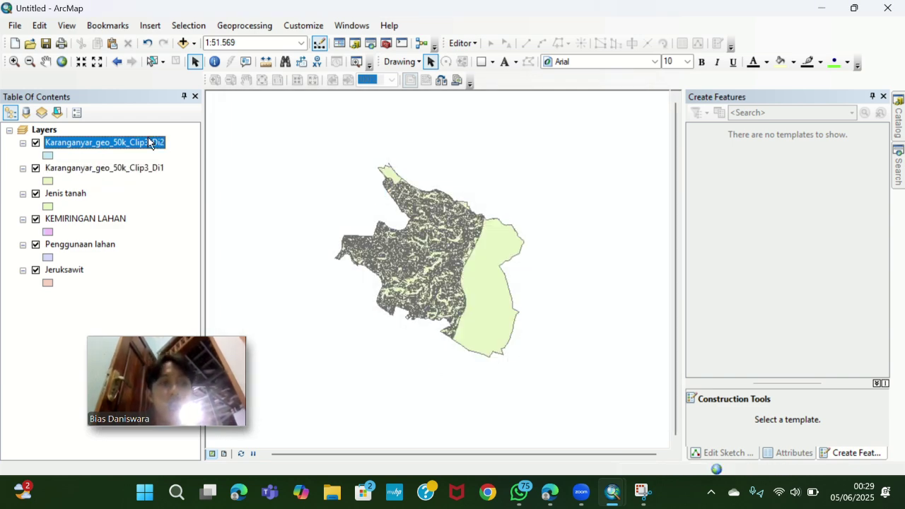
Step: Set the symbology of Karanganyar_geo_50k_Clip3_Di2 to unique values, many fields, using BBSDLP16_1, KemiringN and NAMOBJ
right_click(149, 143)
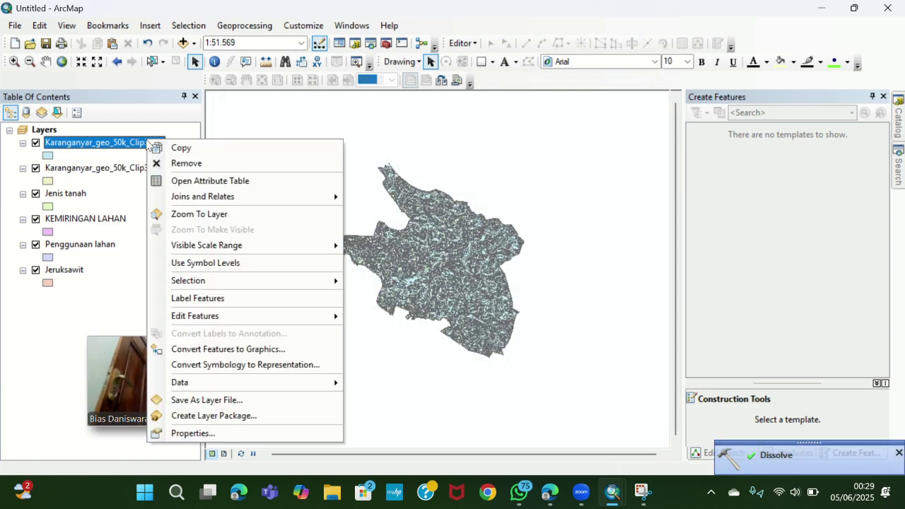
left_click(204, 430)
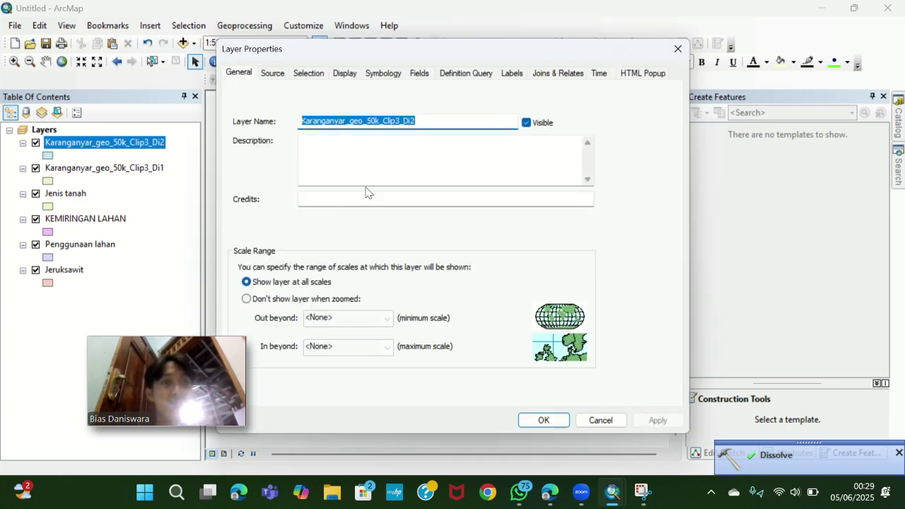
left_click(388, 73)
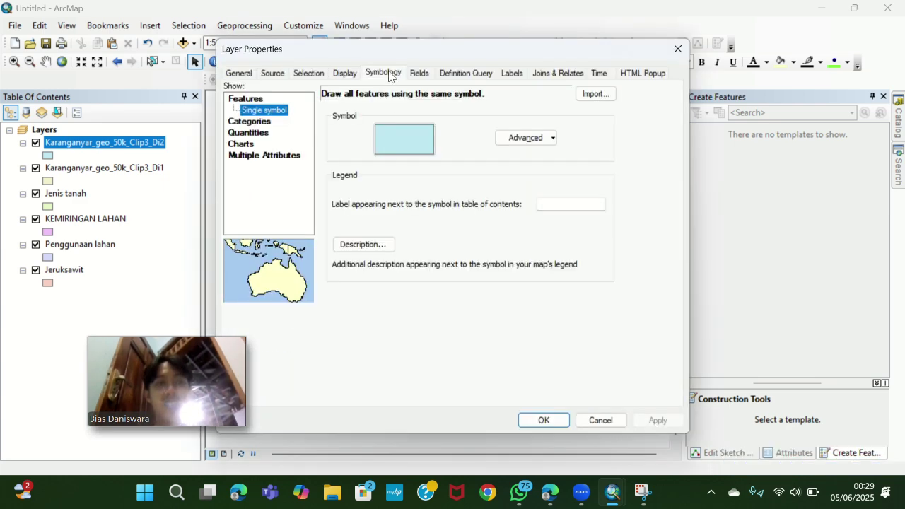
left_click(255, 122)
left_click(283, 132)
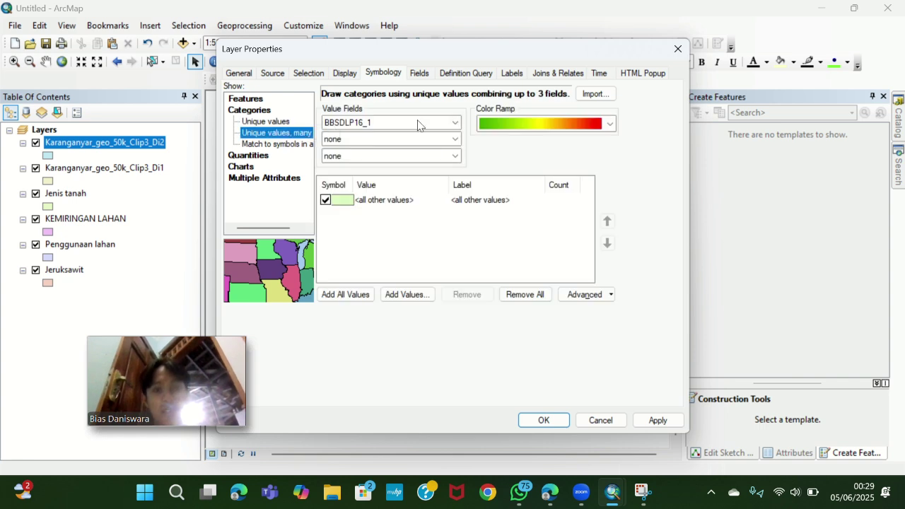
left_click(393, 139)
left_click(387, 170)
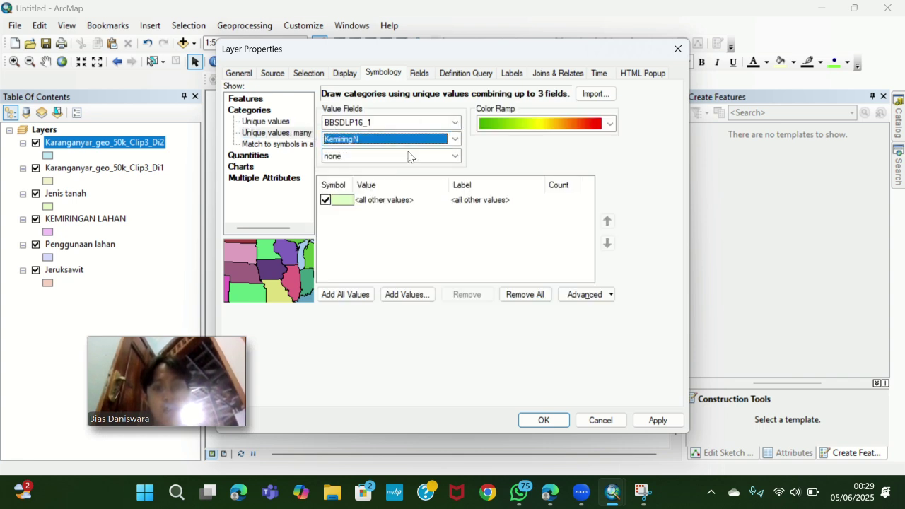
left_click(419, 156)
left_click(409, 195)
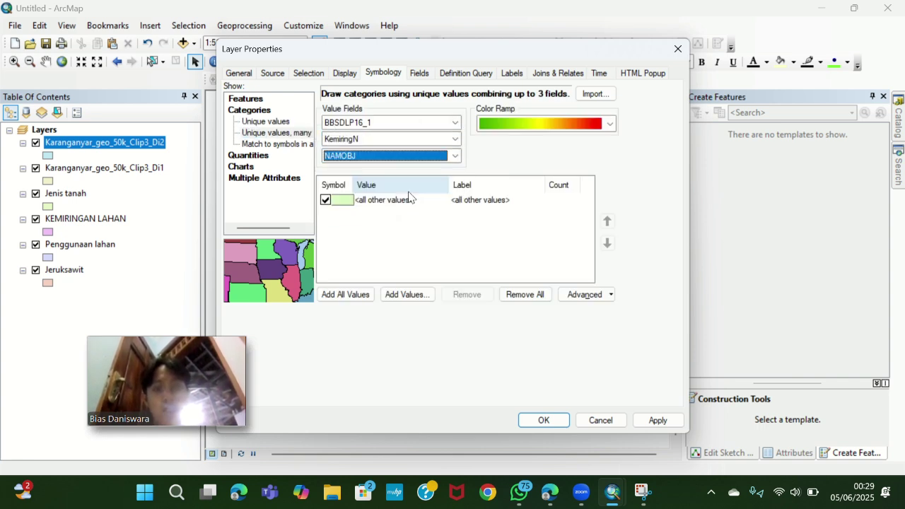
Step: Add all value combinations to the symbology with all other values turned off, and apply a color ramp from the list
left_click(352, 294)
left_click(326, 200)
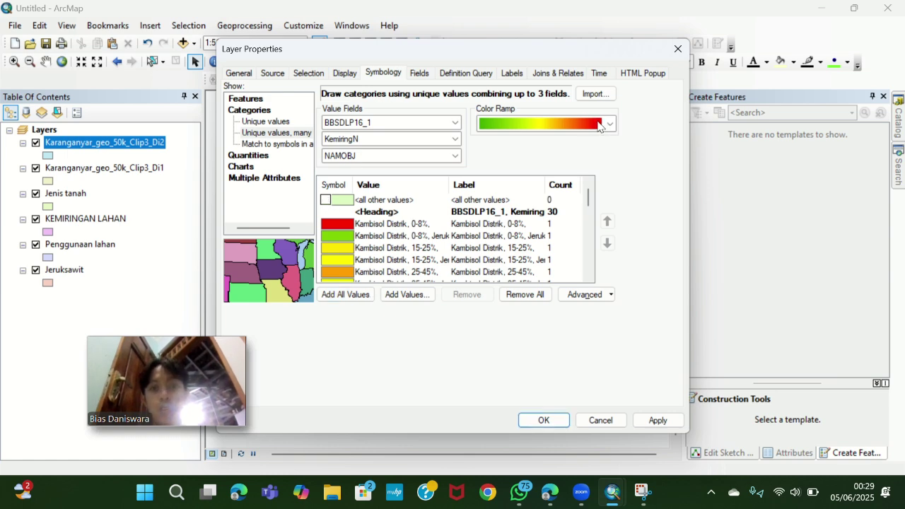
left_click(599, 126)
left_click(531, 391)
left_click(541, 422)
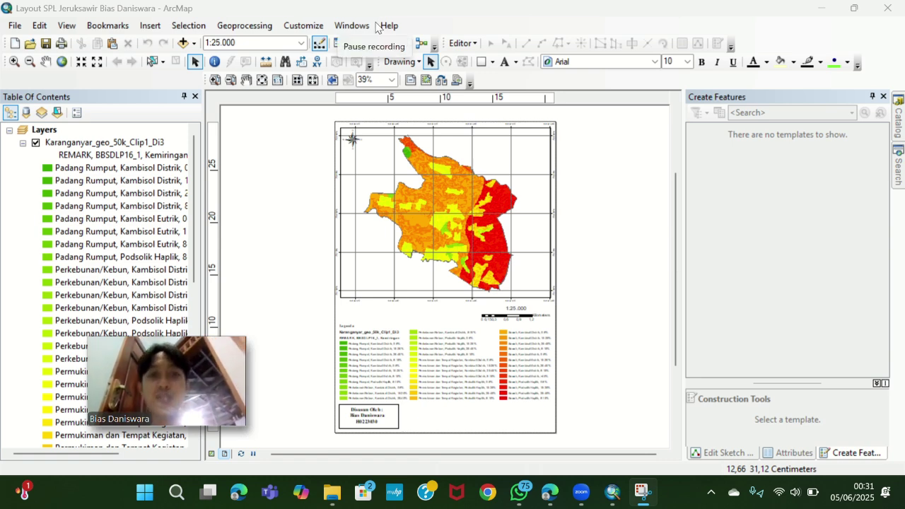
left_click(377, 27)
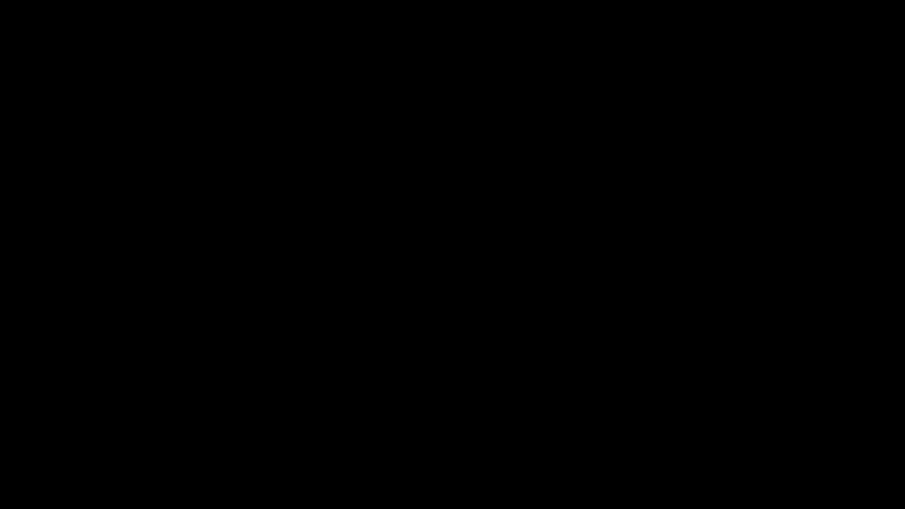